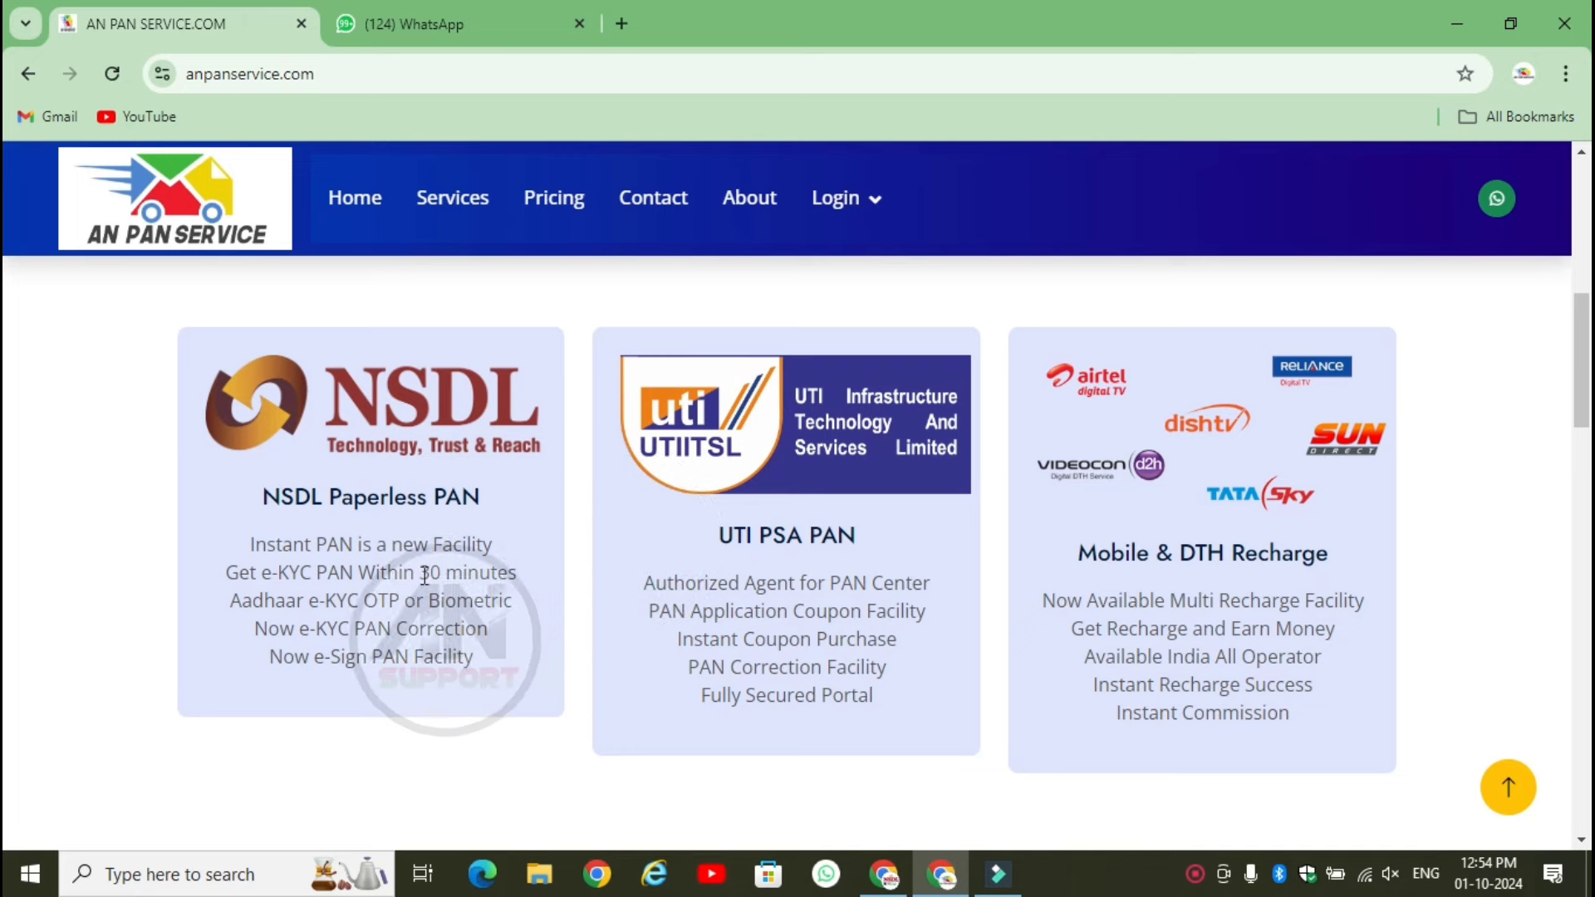
- Scroll up to the top of the AN PAN SERVICE home page to show Register and Login
{"action": "scroll", "coordinate": [407, 565], "scroll_direction": "up", "scroll_amount": 5}
{"action": "scroll", "coordinate": [420, 556], "scroll_direction": "up", "scroll_amount": 3}
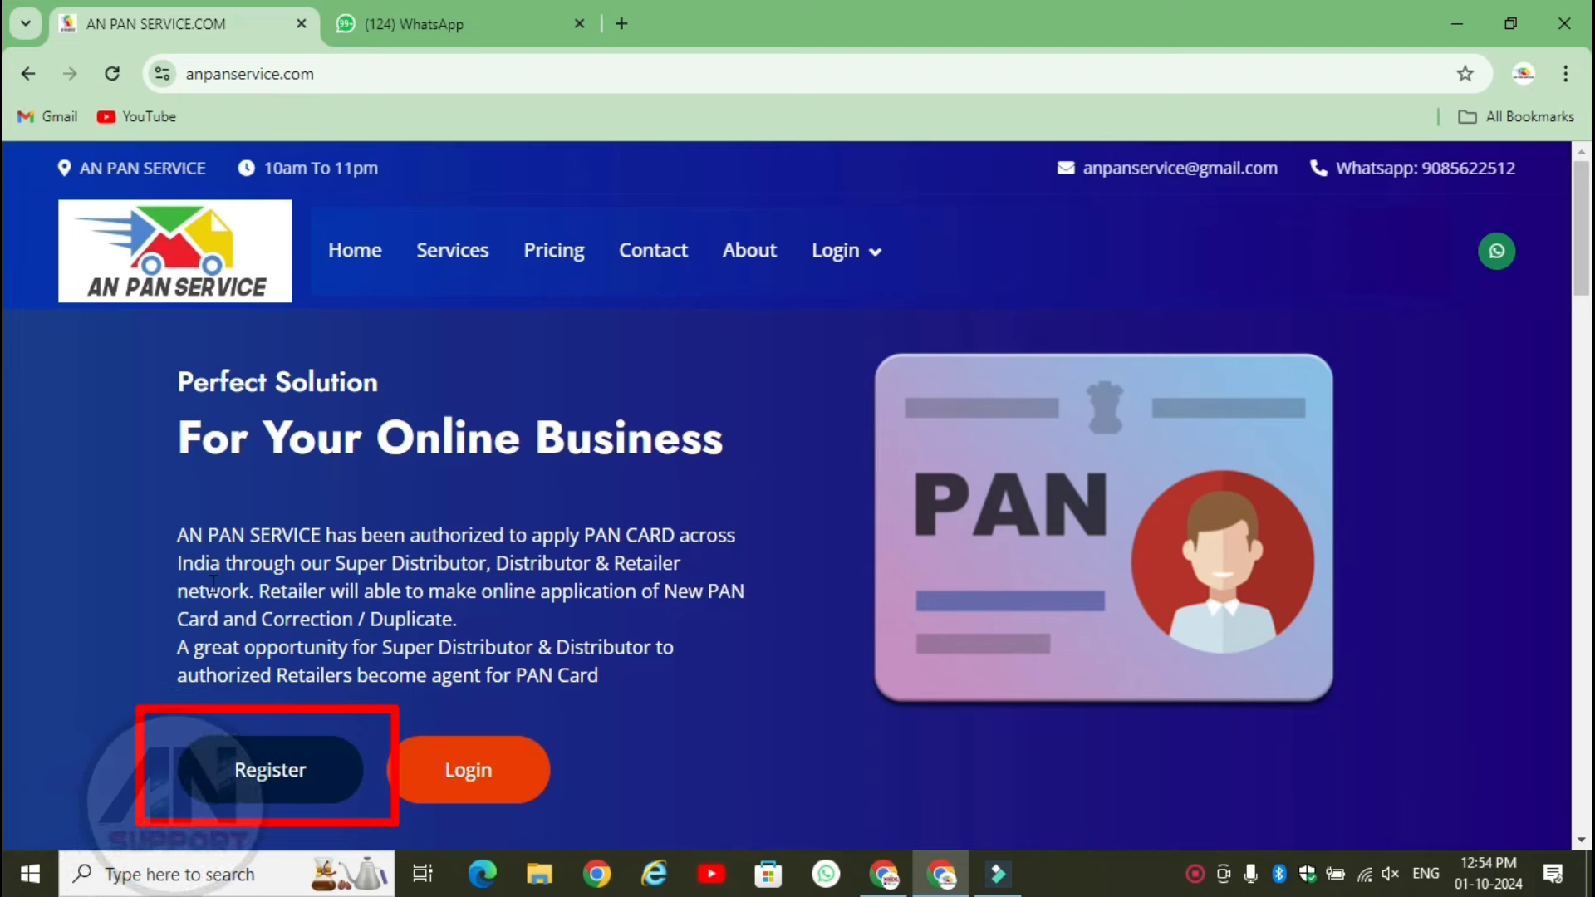
- On the registration form, compare Retailer, Distributor (Rs.399) and Supper Distributor (Rs.599) account types, ending on Retailer
{"action": "left_click", "coordinate": [275, 767]}
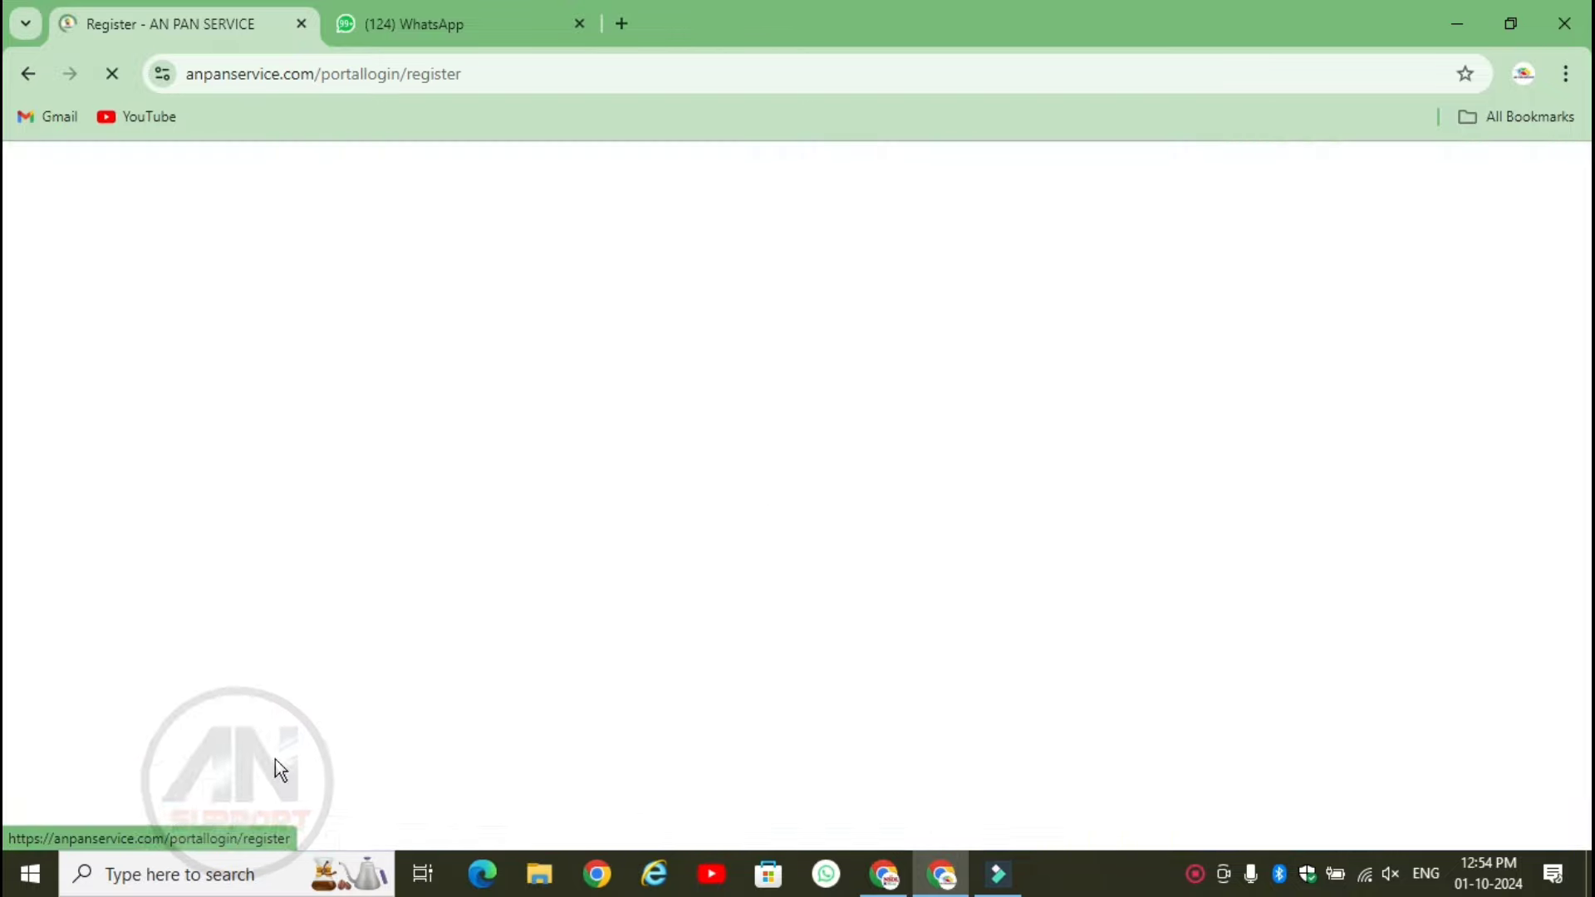
{"action": "scroll", "coordinate": [436, 422], "scroll_direction": "down", "scroll_amount": 2}
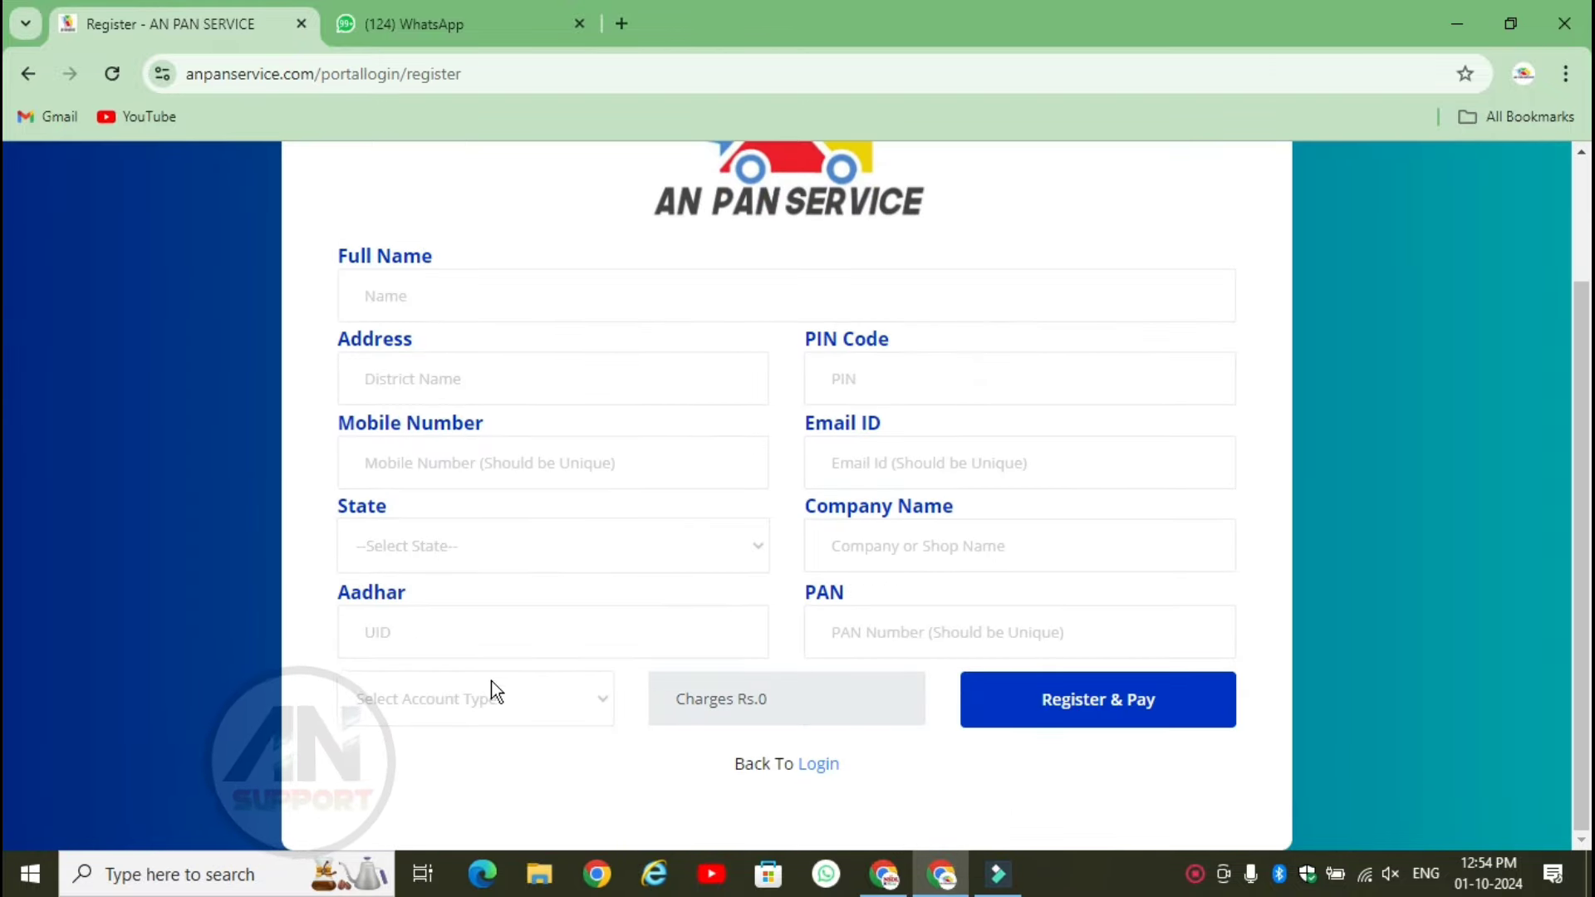
{"action": "left_click", "coordinate": [558, 697]}
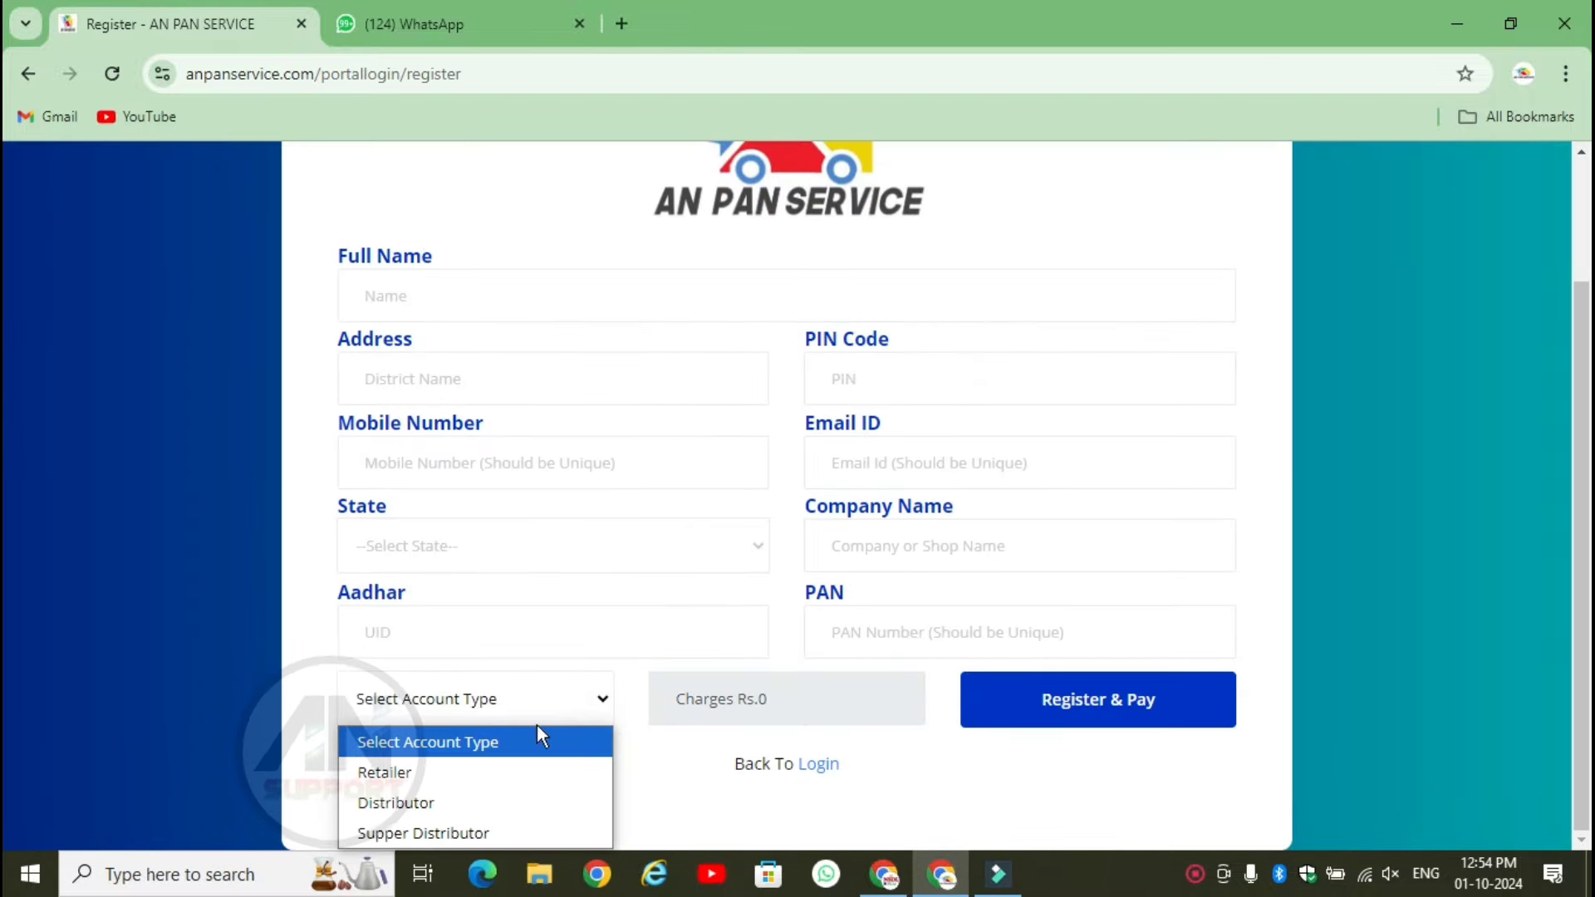
{"action": "left_click", "coordinate": [465, 777]}
{"action": "left_click", "coordinate": [604, 701]}
{"action": "left_click", "coordinate": [481, 802]}
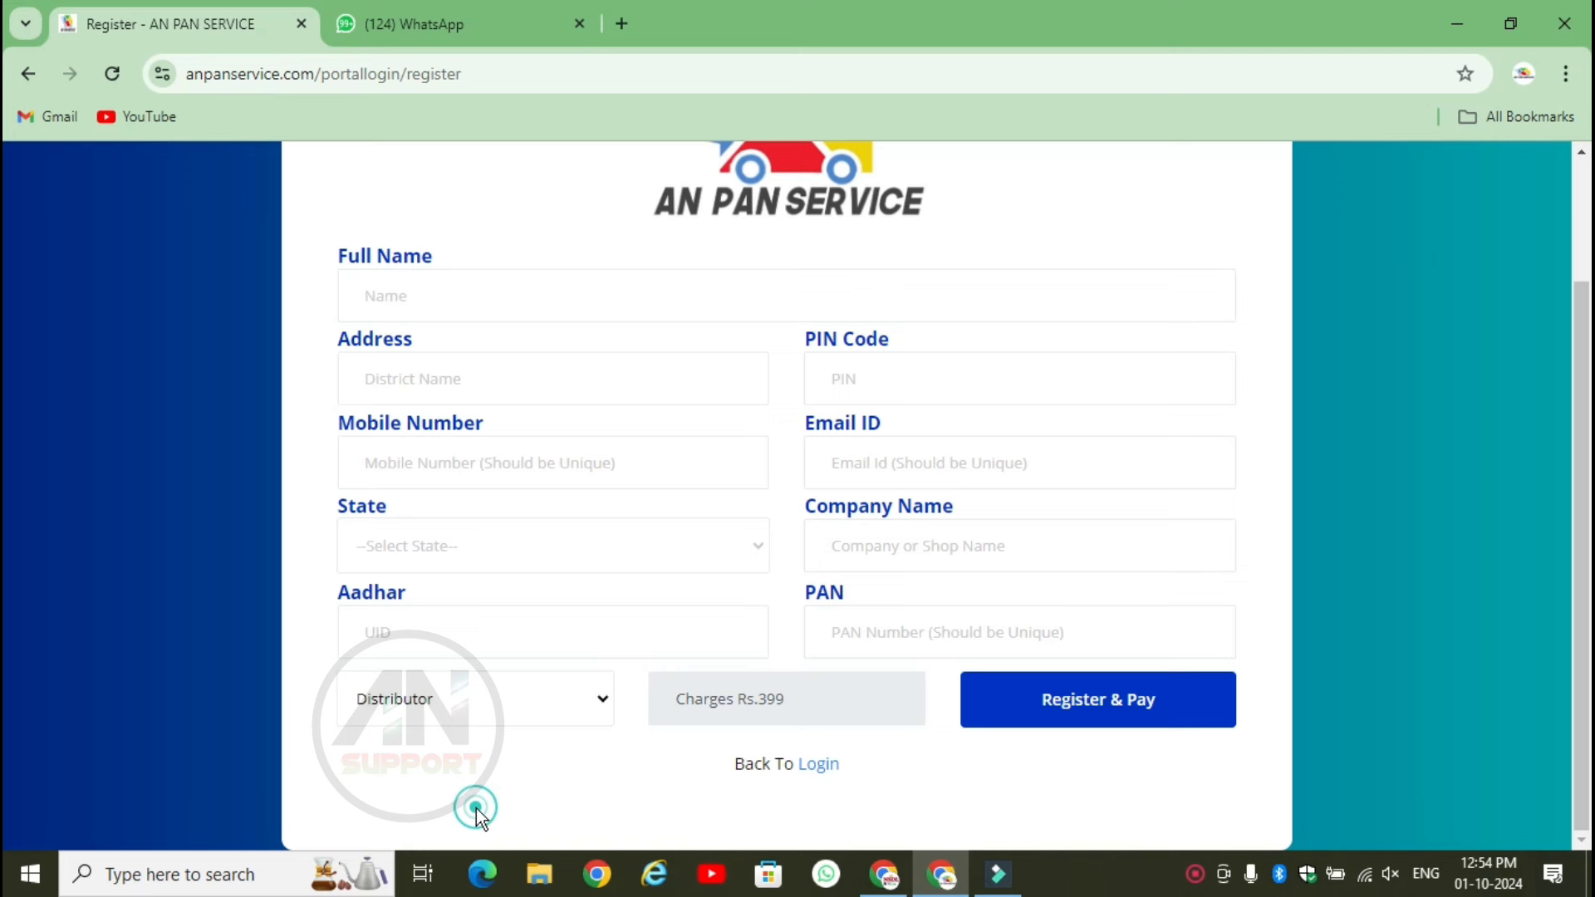
{"action": "left_click", "coordinate": [508, 713]}
{"action": "left_click", "coordinate": [424, 830]}
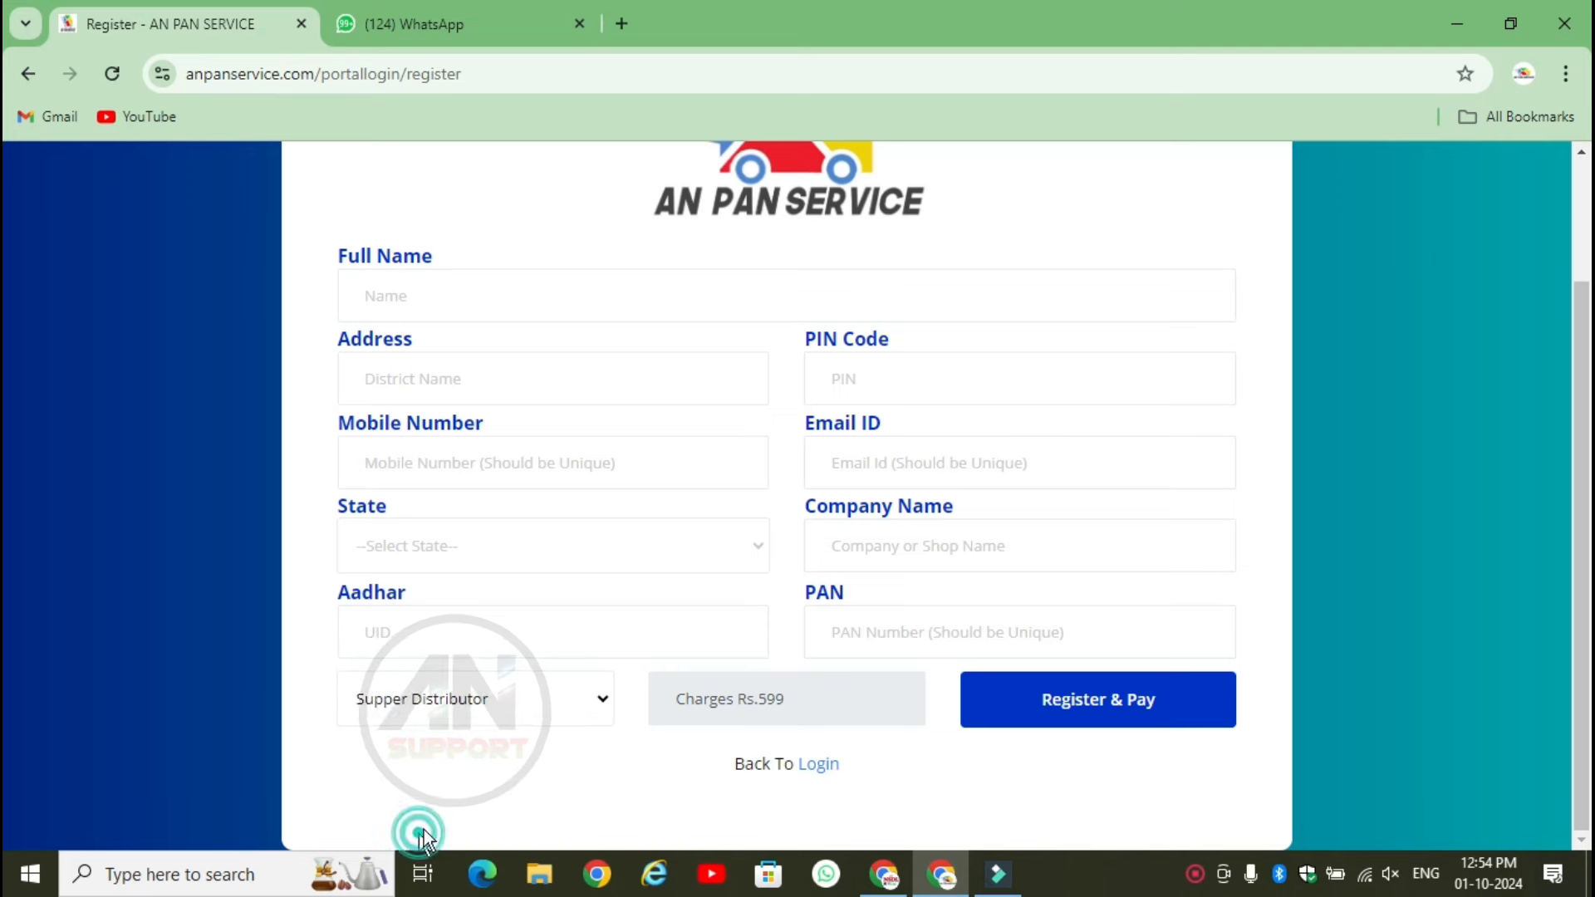
{"action": "left_click", "coordinate": [551, 700]}
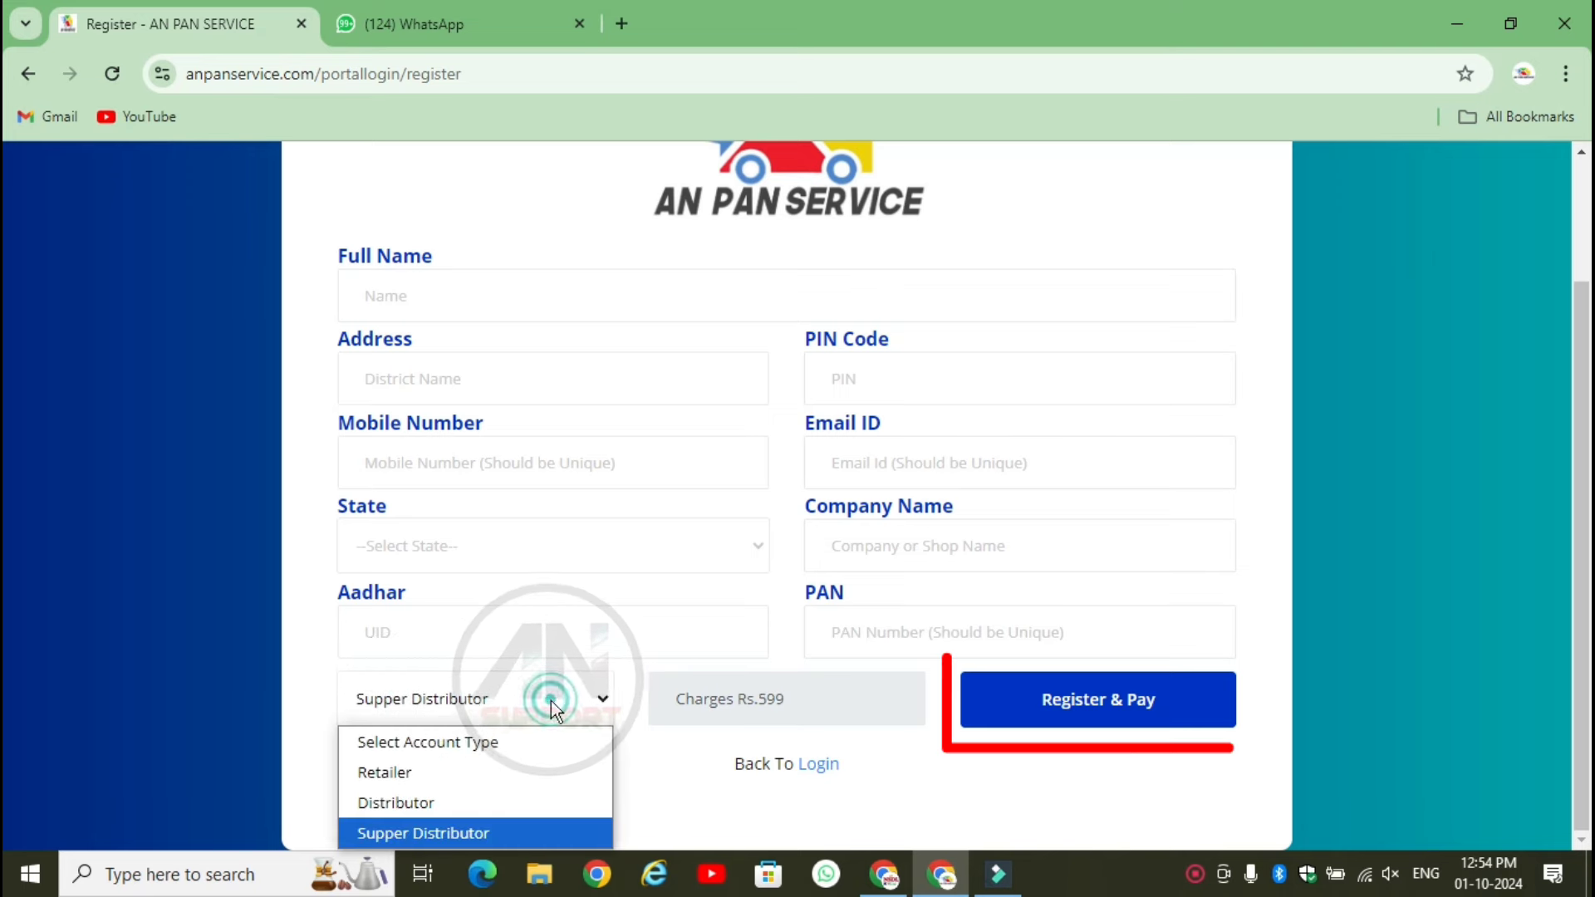
{"action": "left_click", "coordinate": [479, 772]}
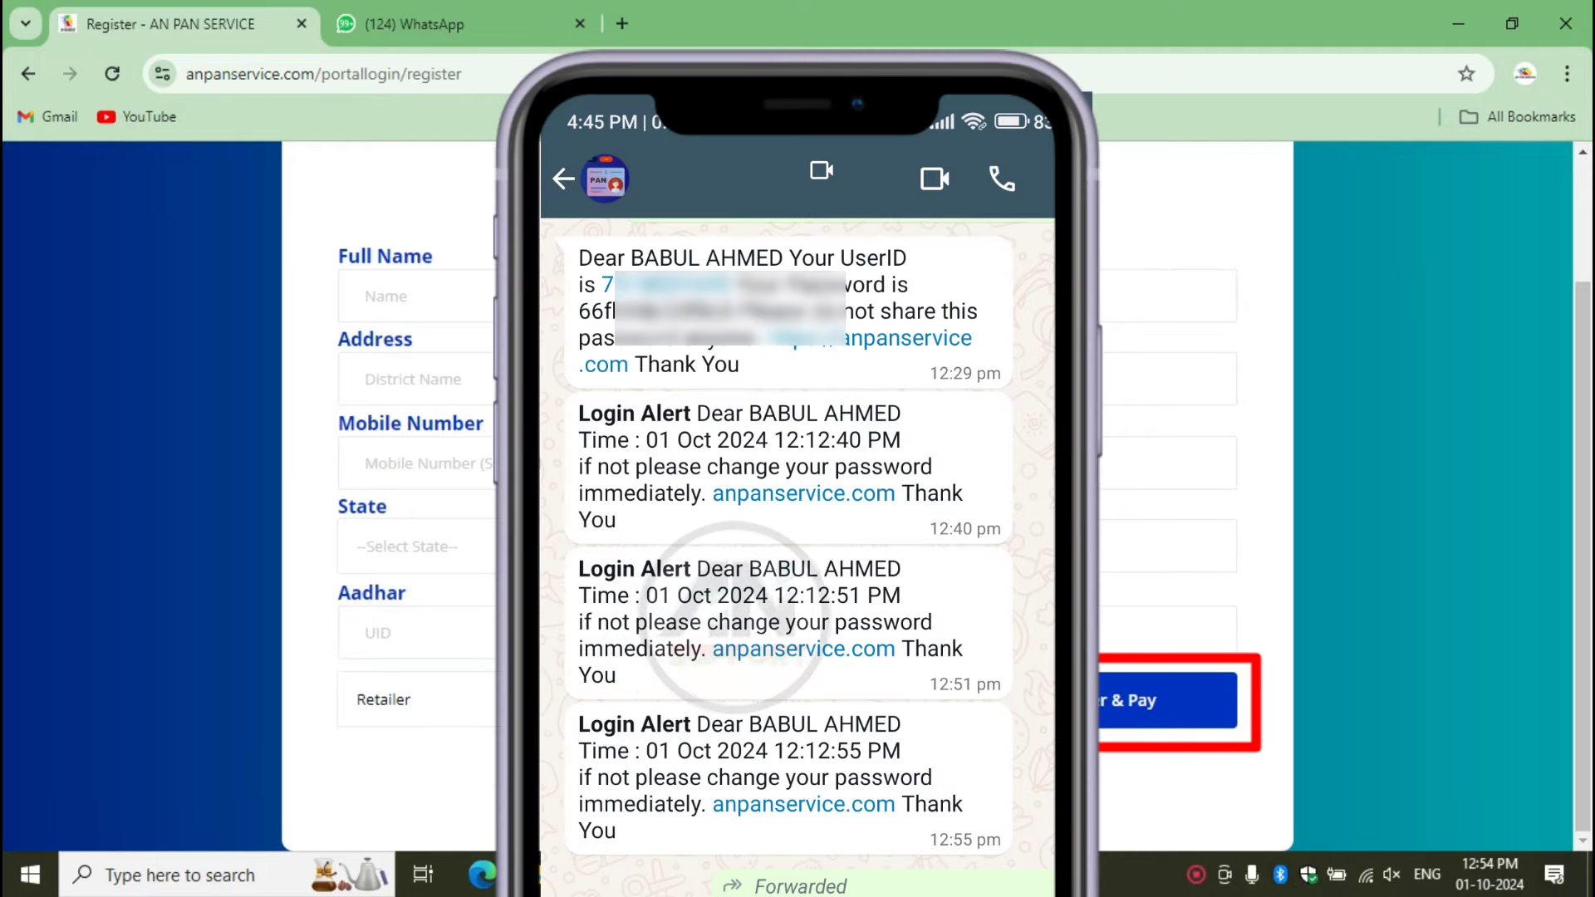
- Log in with the account's mobile number and password to reach the ₹203.00 wallet dashboard
{"action": "left_click", "coordinate": [810, 764]}
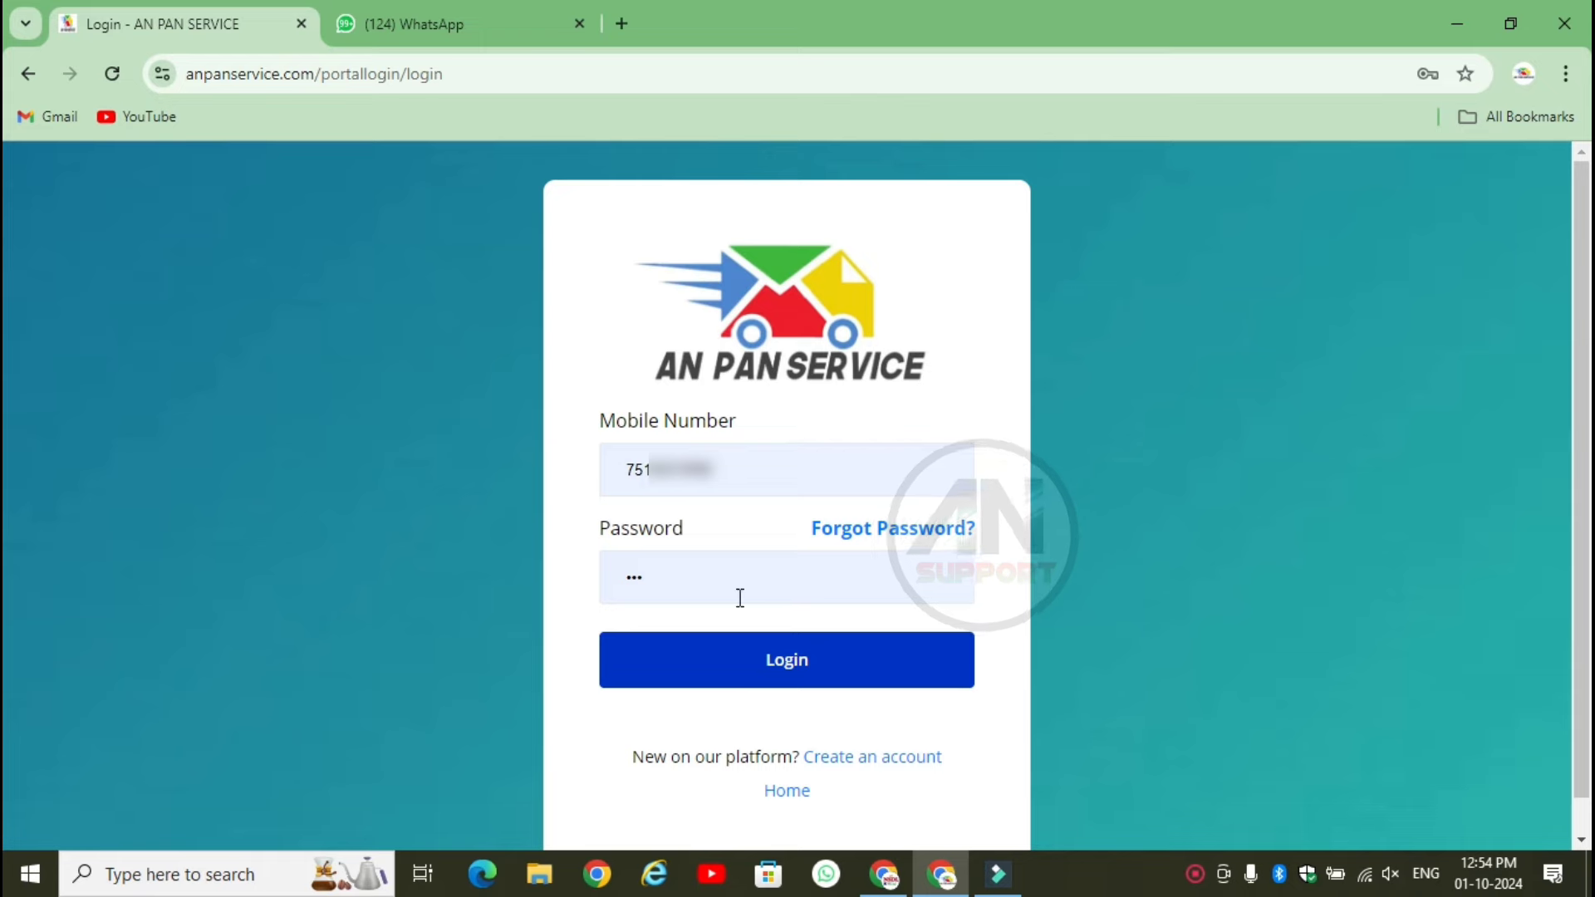
{"action": "left_click", "coordinate": [774, 675]}
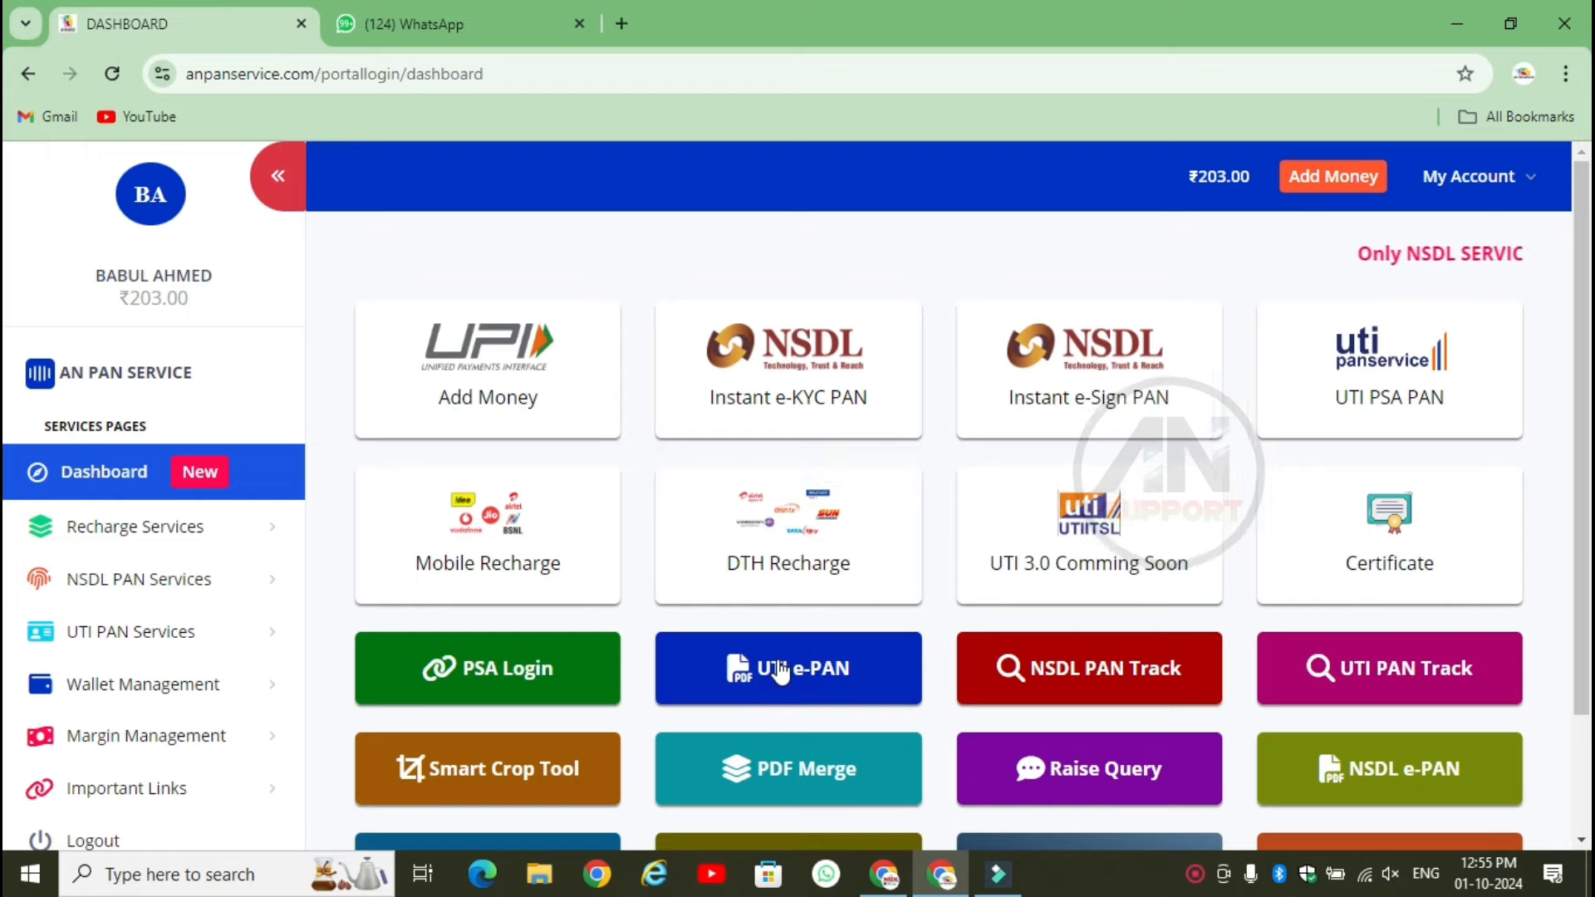
{"action": "scroll", "coordinate": [780, 673], "scroll_direction": "down", "scroll_amount": 2}
{"action": "scroll", "coordinate": [777, 661], "scroll_direction": "up", "scroll_amount": 2}
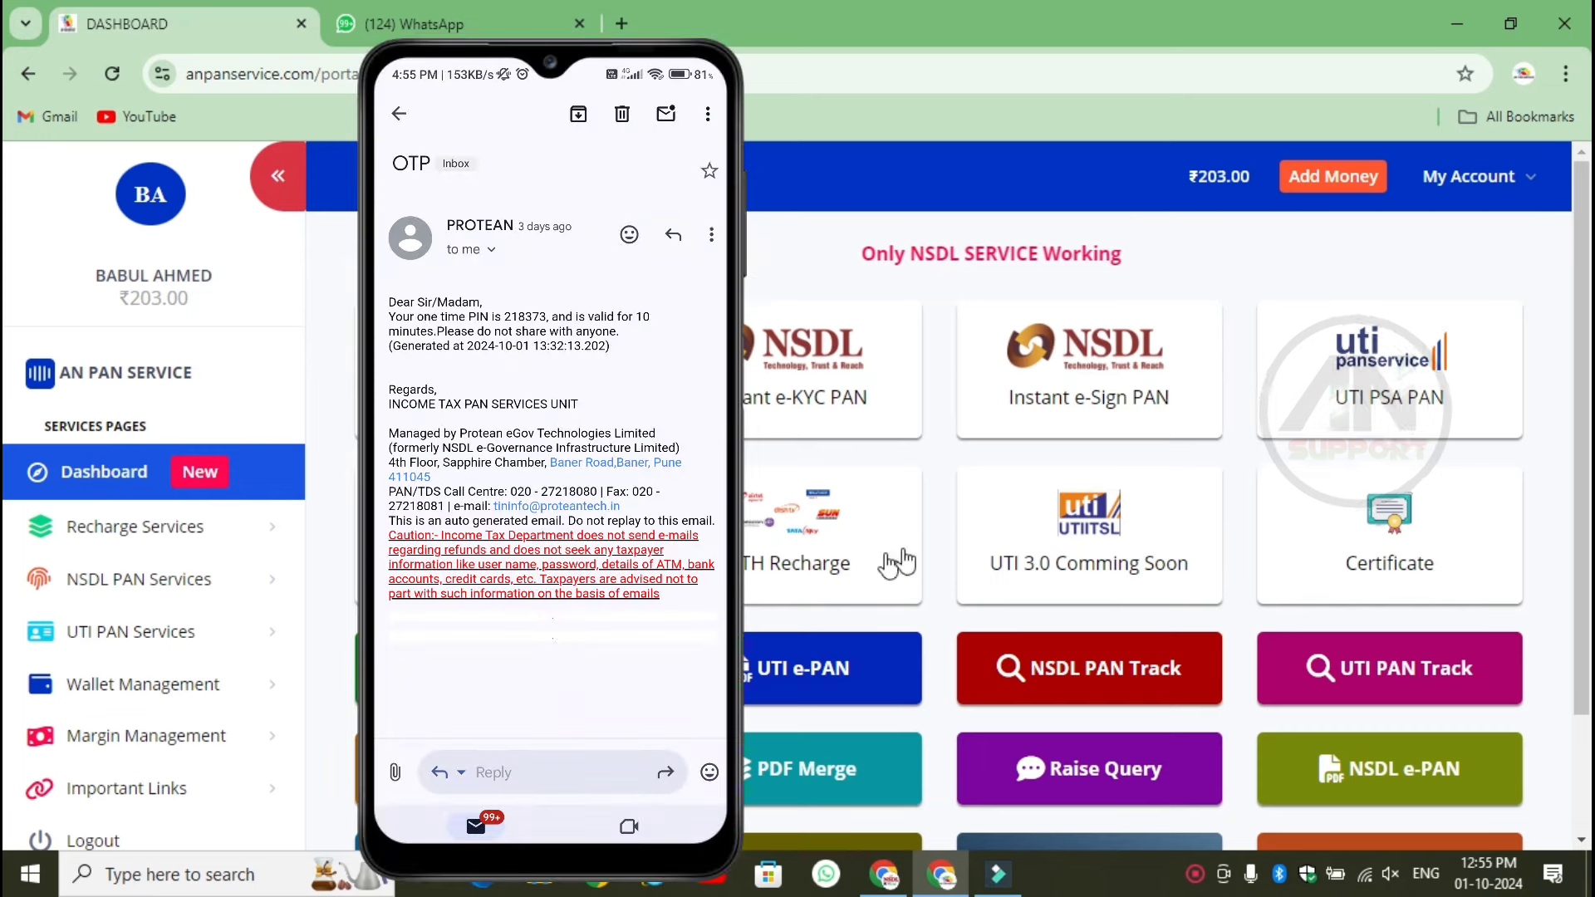
{"action": "scroll", "coordinate": [955, 556], "scroll_direction": "down", "scroll_amount": 2}
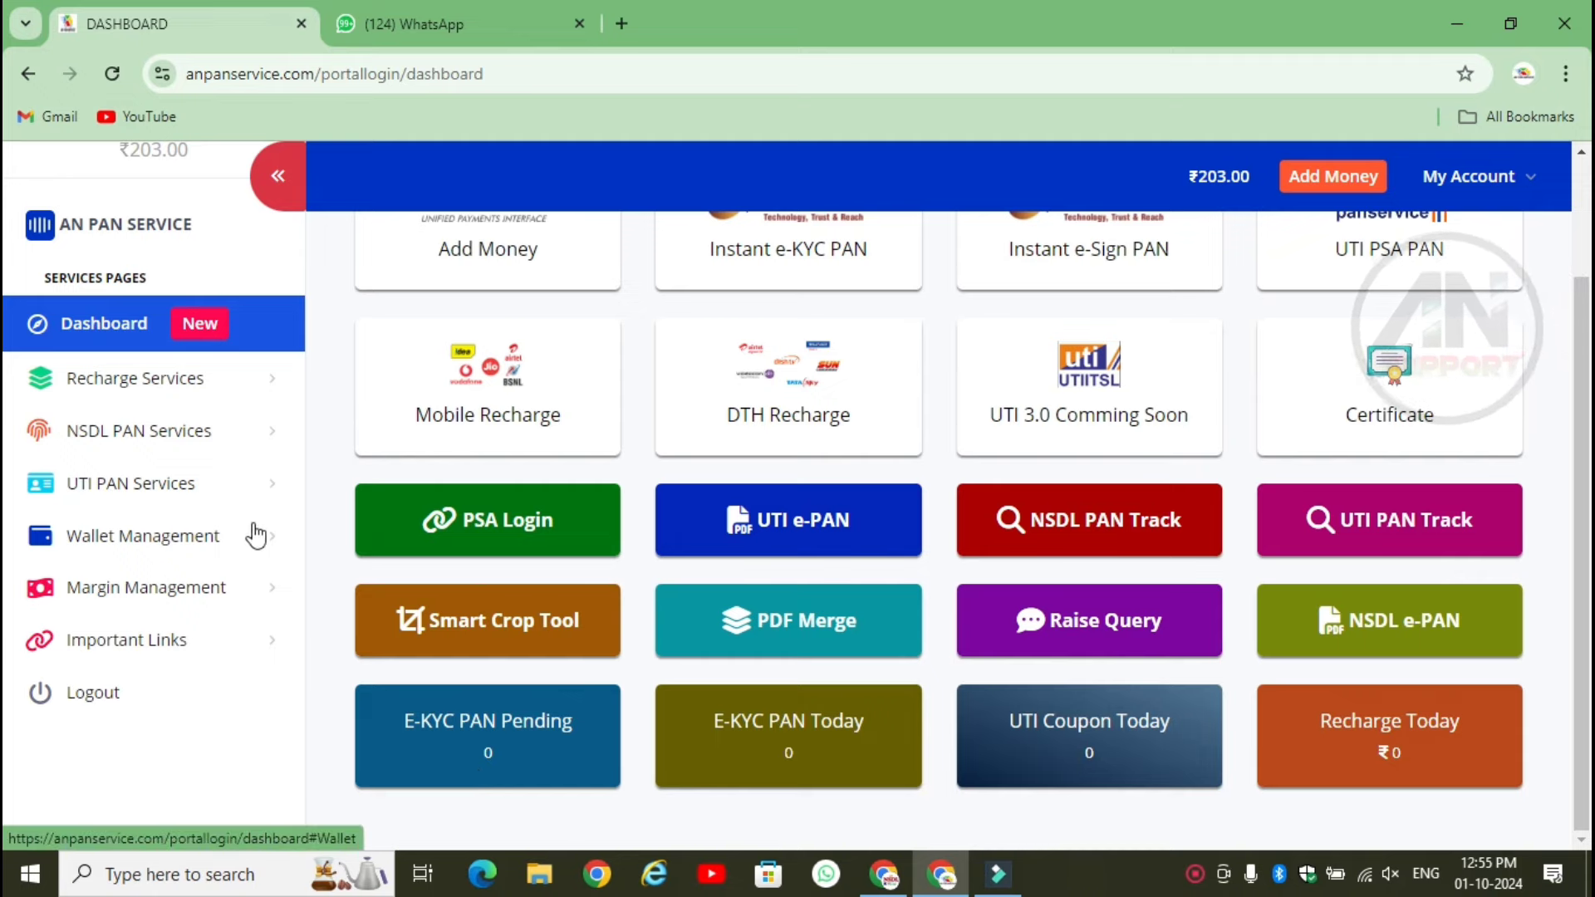
{"action": "scroll", "coordinate": [613, 505], "scroll_direction": "up", "scroll_amount": 2}
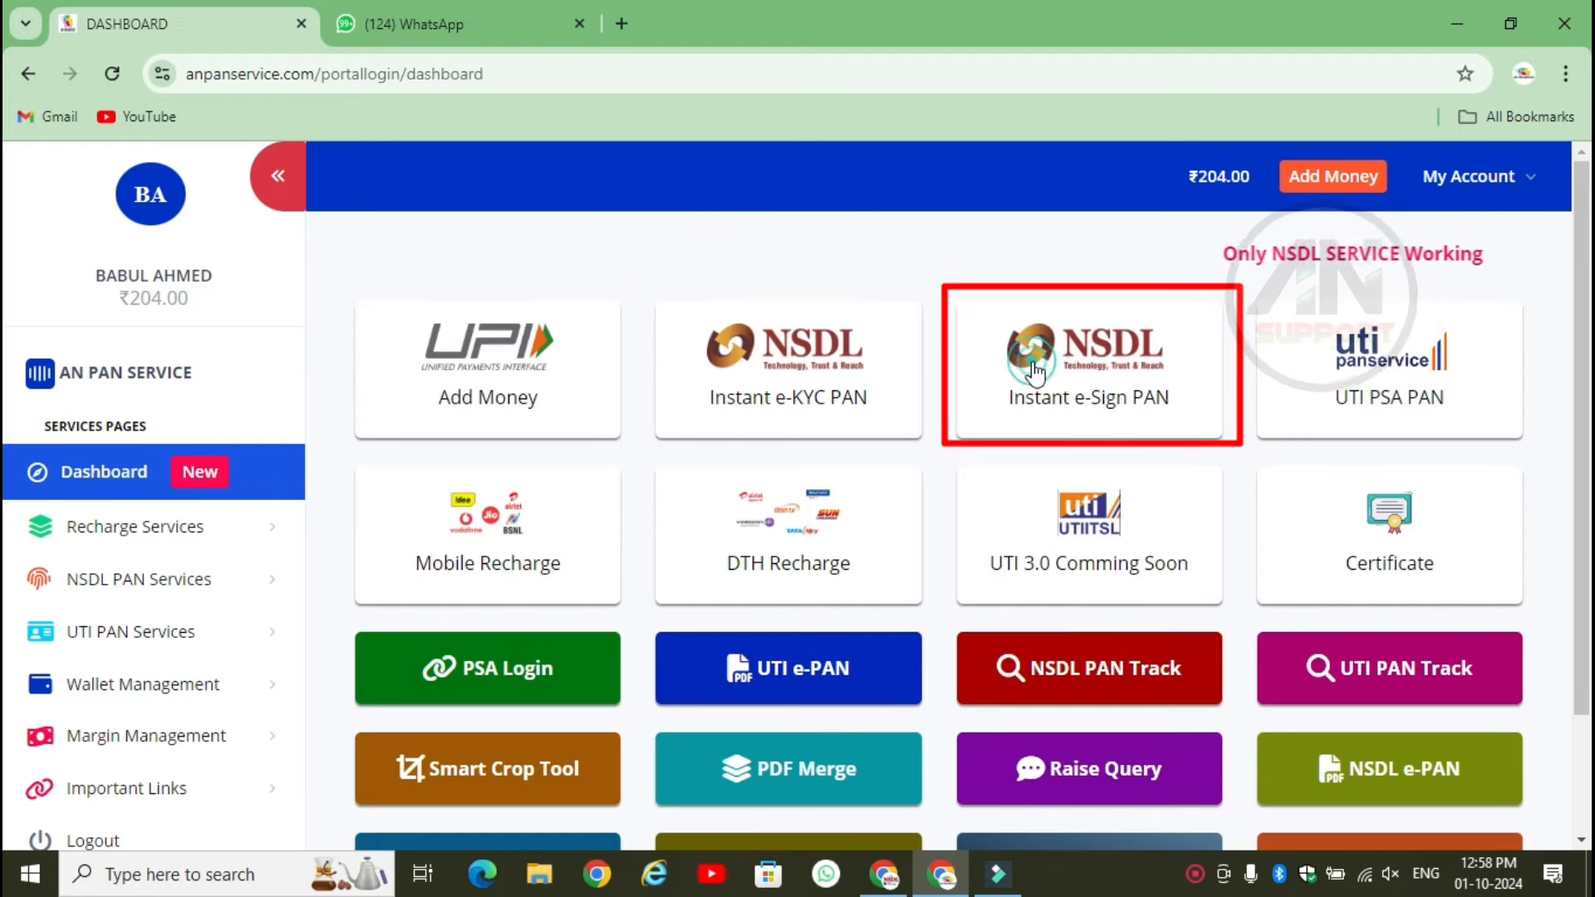
- Activate the NSDL e-KYC Instant PAN service, leaving ₹105.00 in the wallet, and return to the dashboard
{"action": "left_click", "coordinate": [1035, 373]}
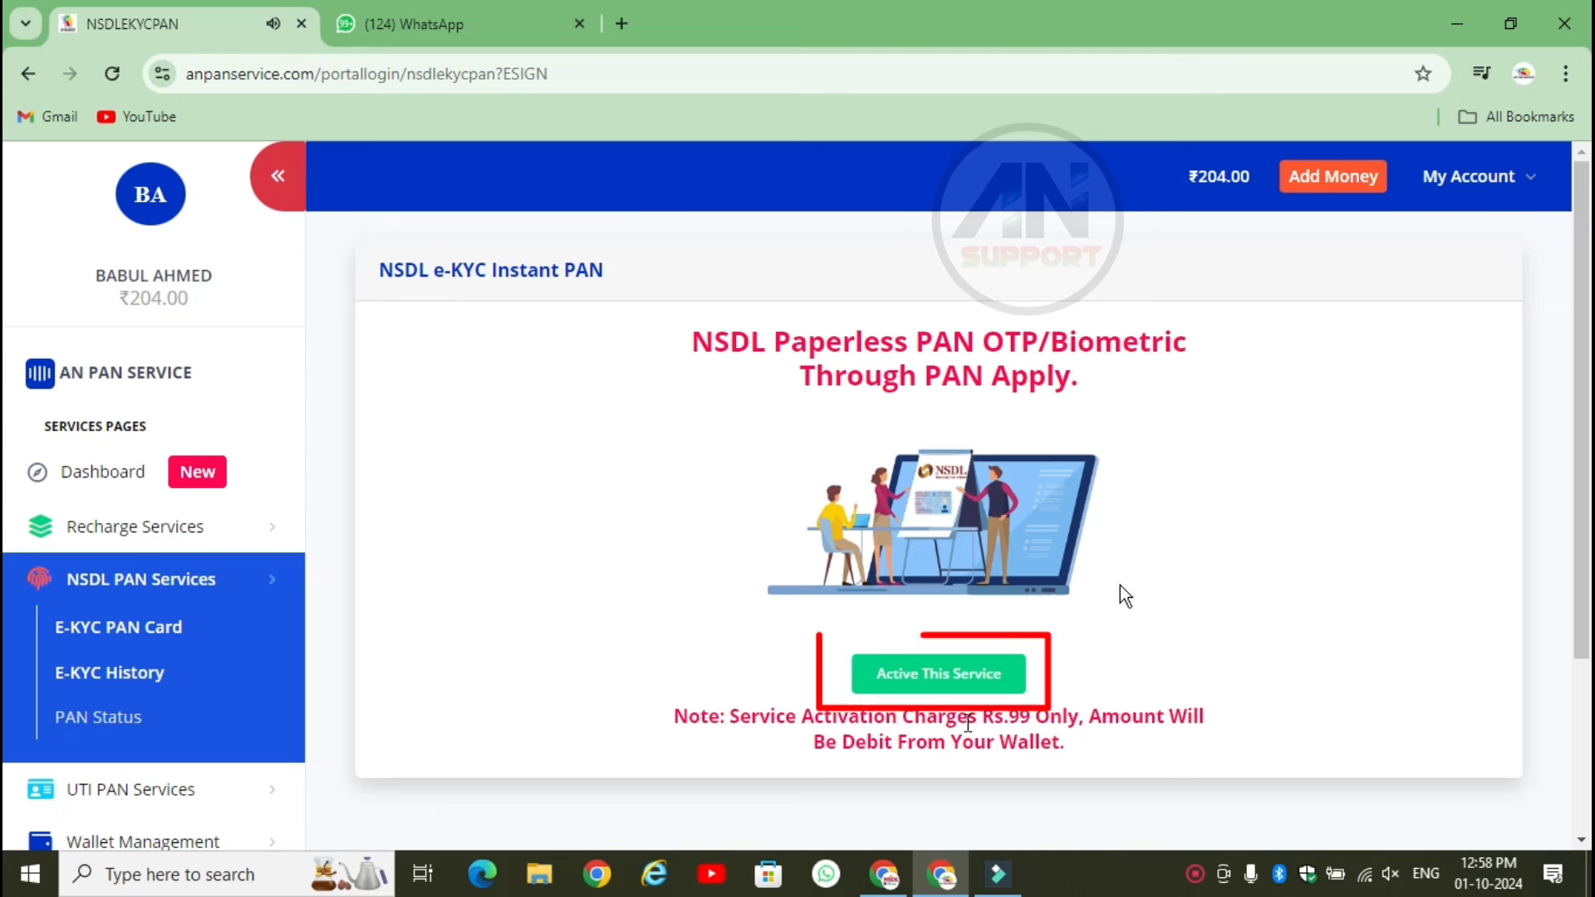
{"action": "left_click", "coordinate": [937, 670]}
{"action": "left_click", "coordinate": [883, 222]}
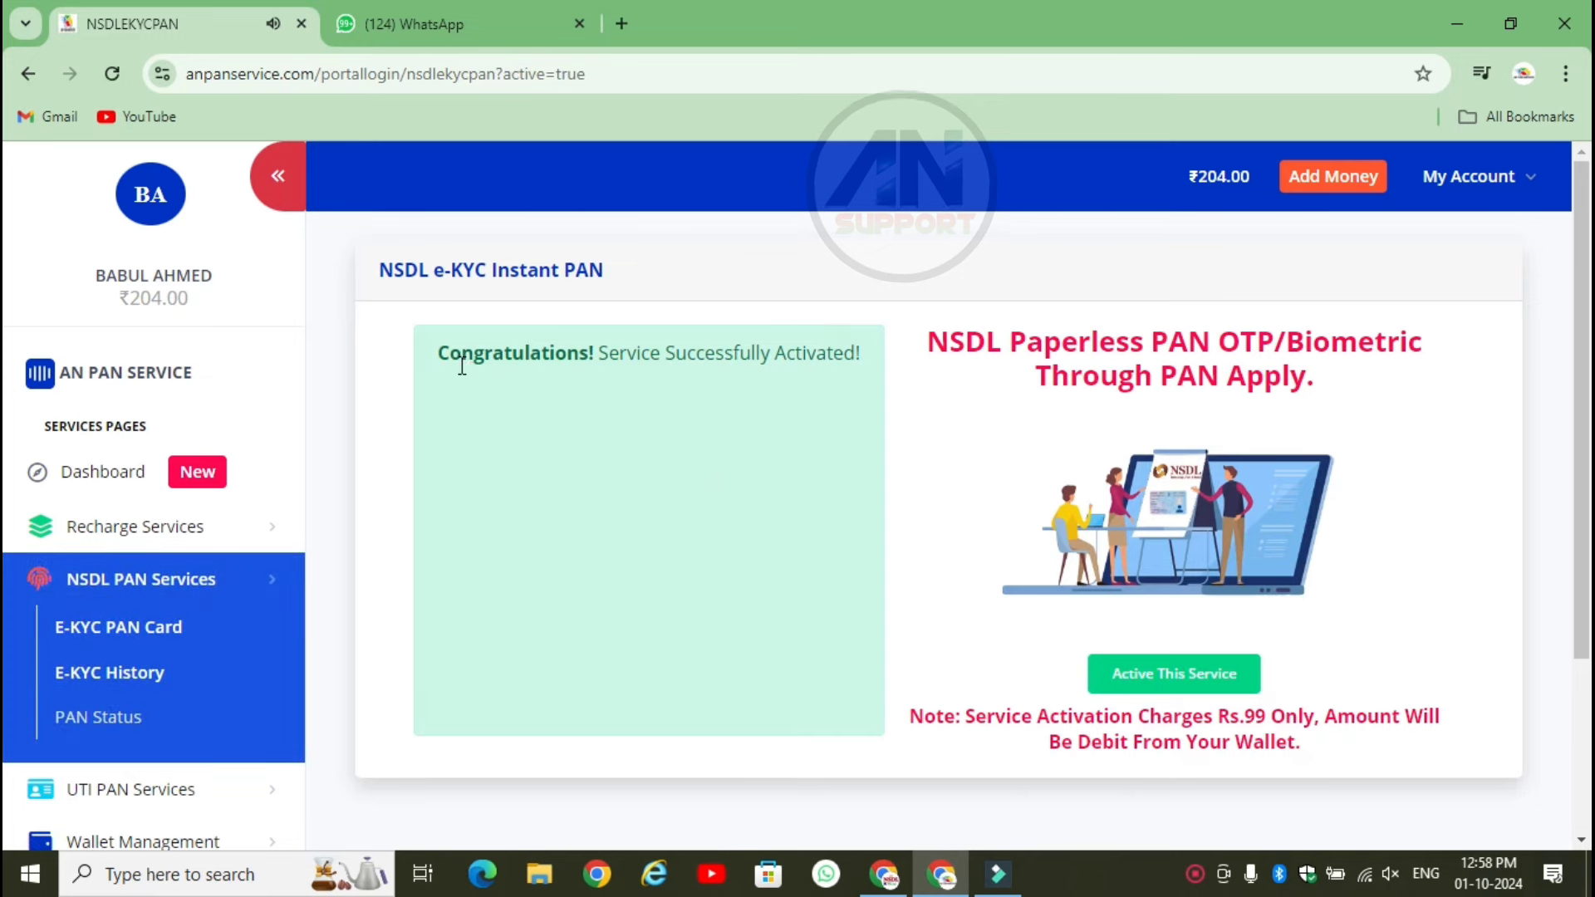
{"action": "left_click_drag", "start_coordinate": [450, 353], "coordinate": [945, 366]}
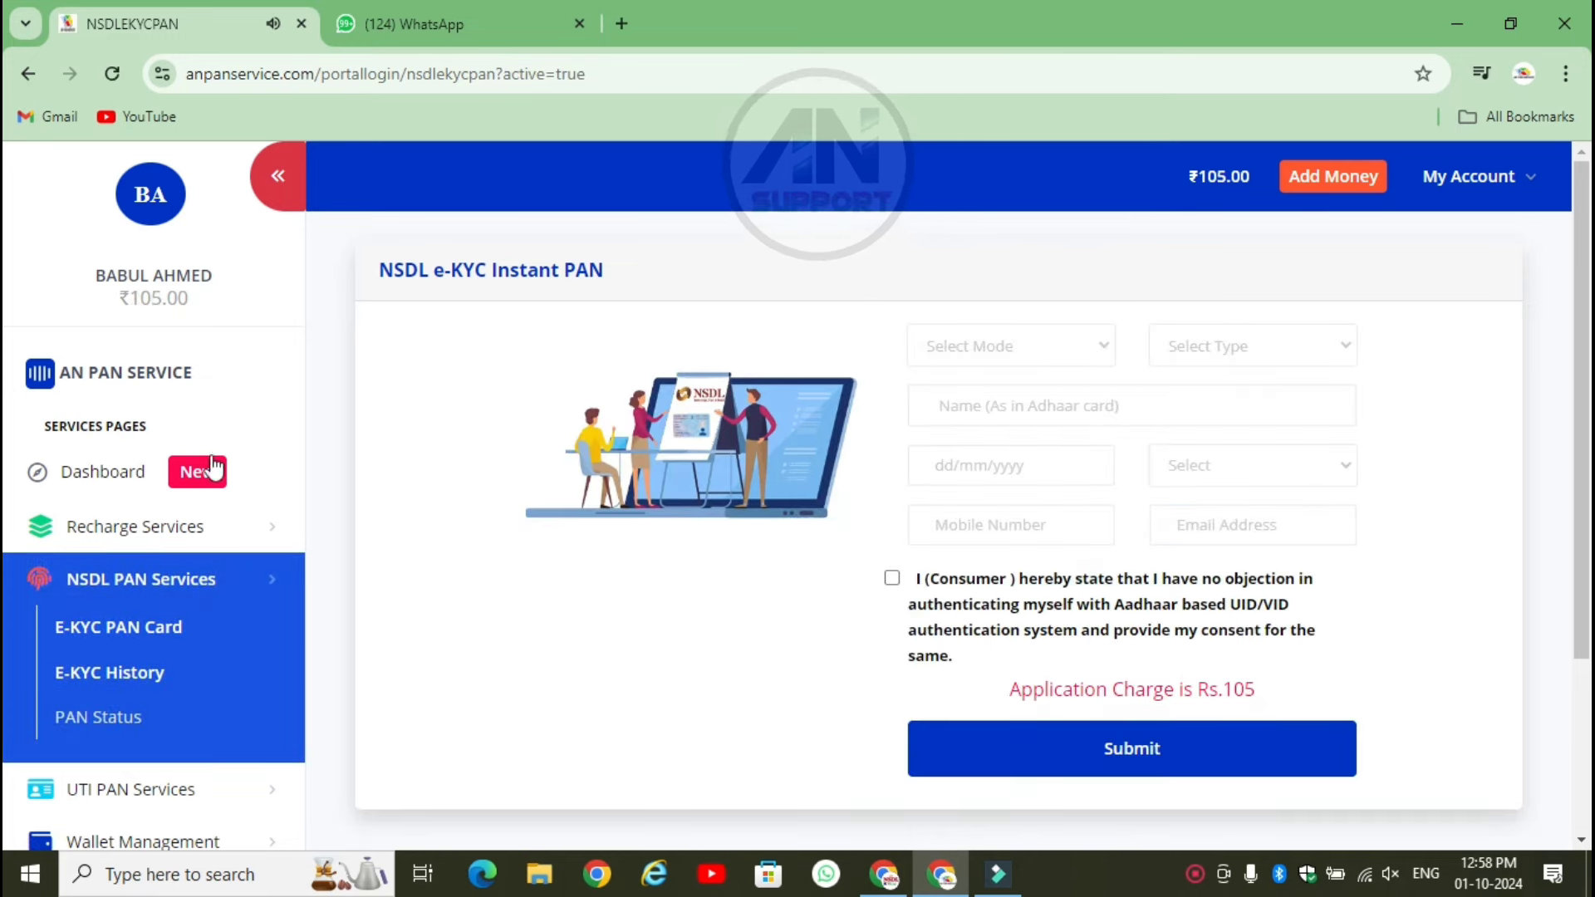
{"action": "left_click", "coordinate": [127, 462]}
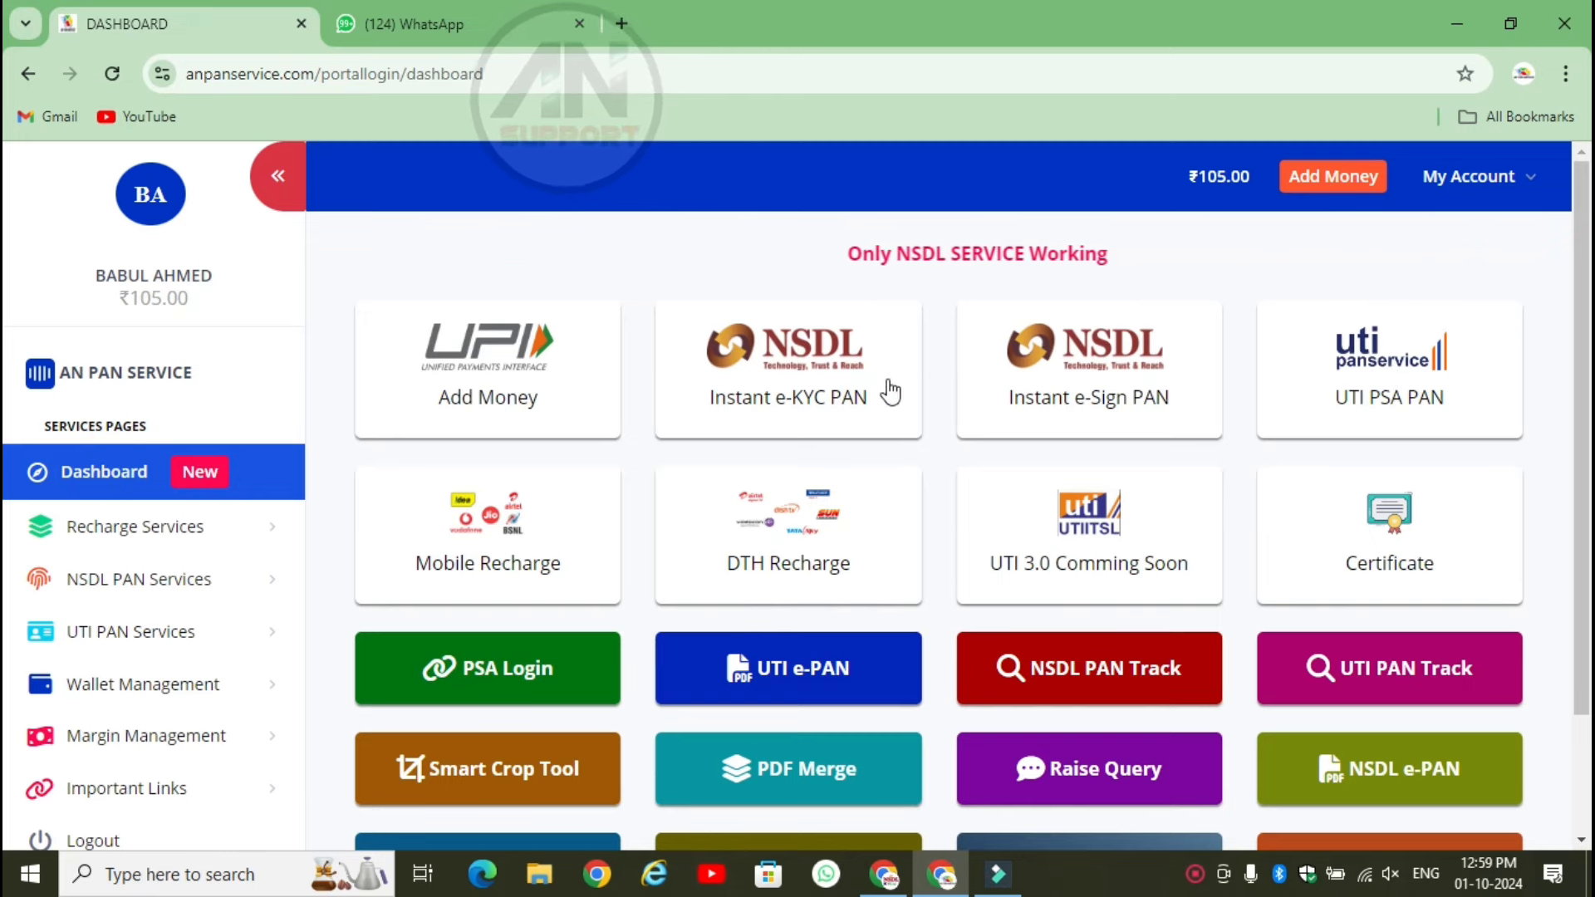
{"action": "left_click", "coordinate": [1032, 373]}
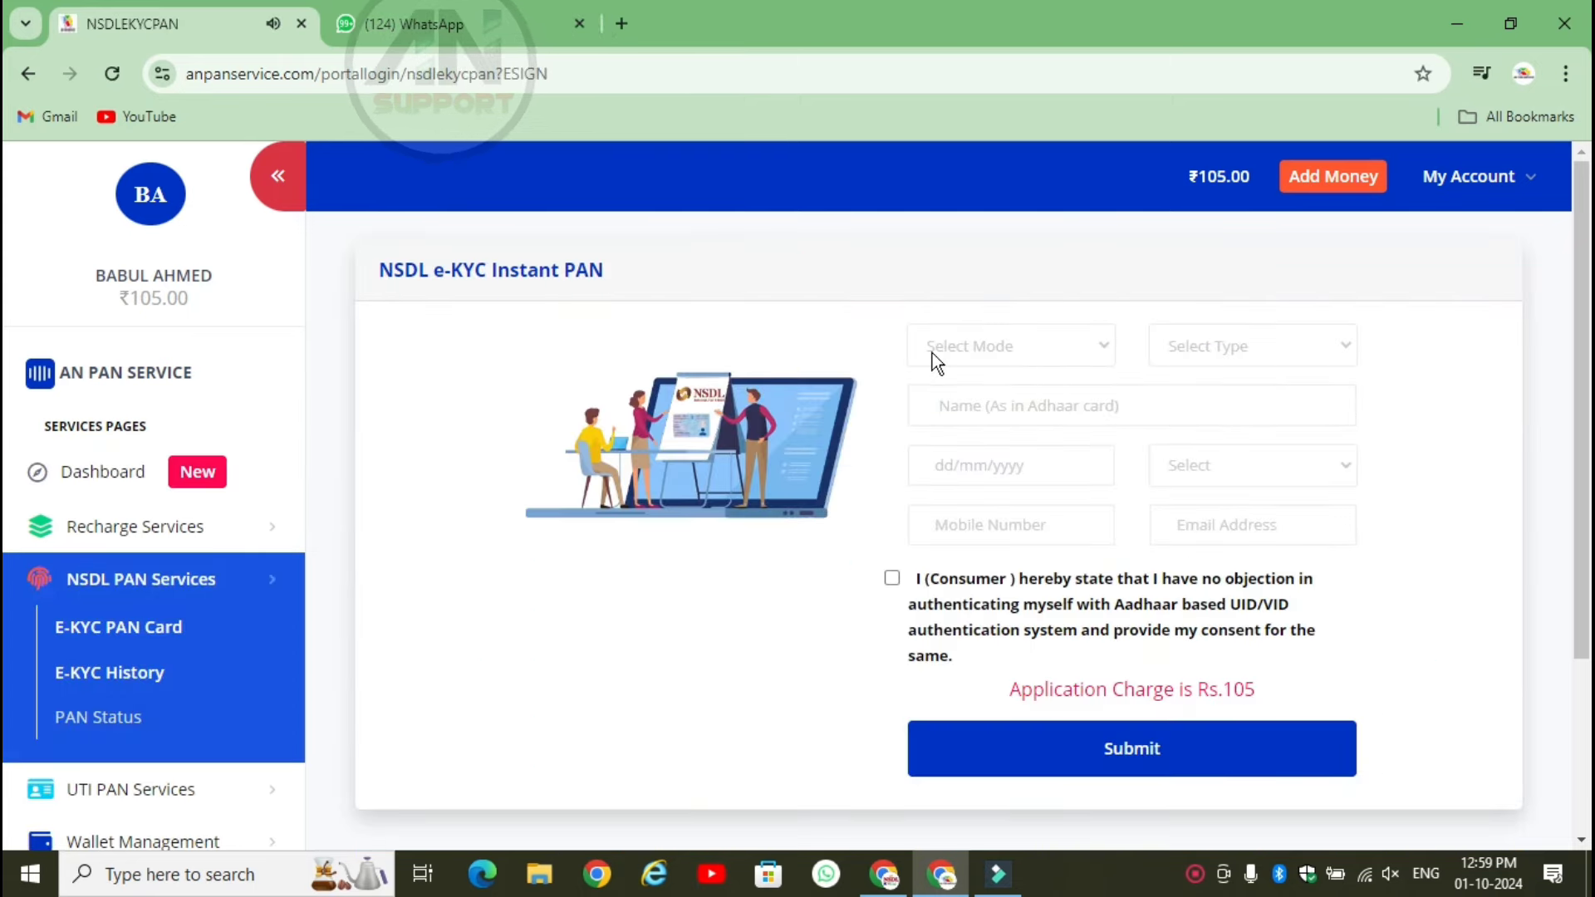
{"action": "left_click", "coordinate": [1043, 349]}
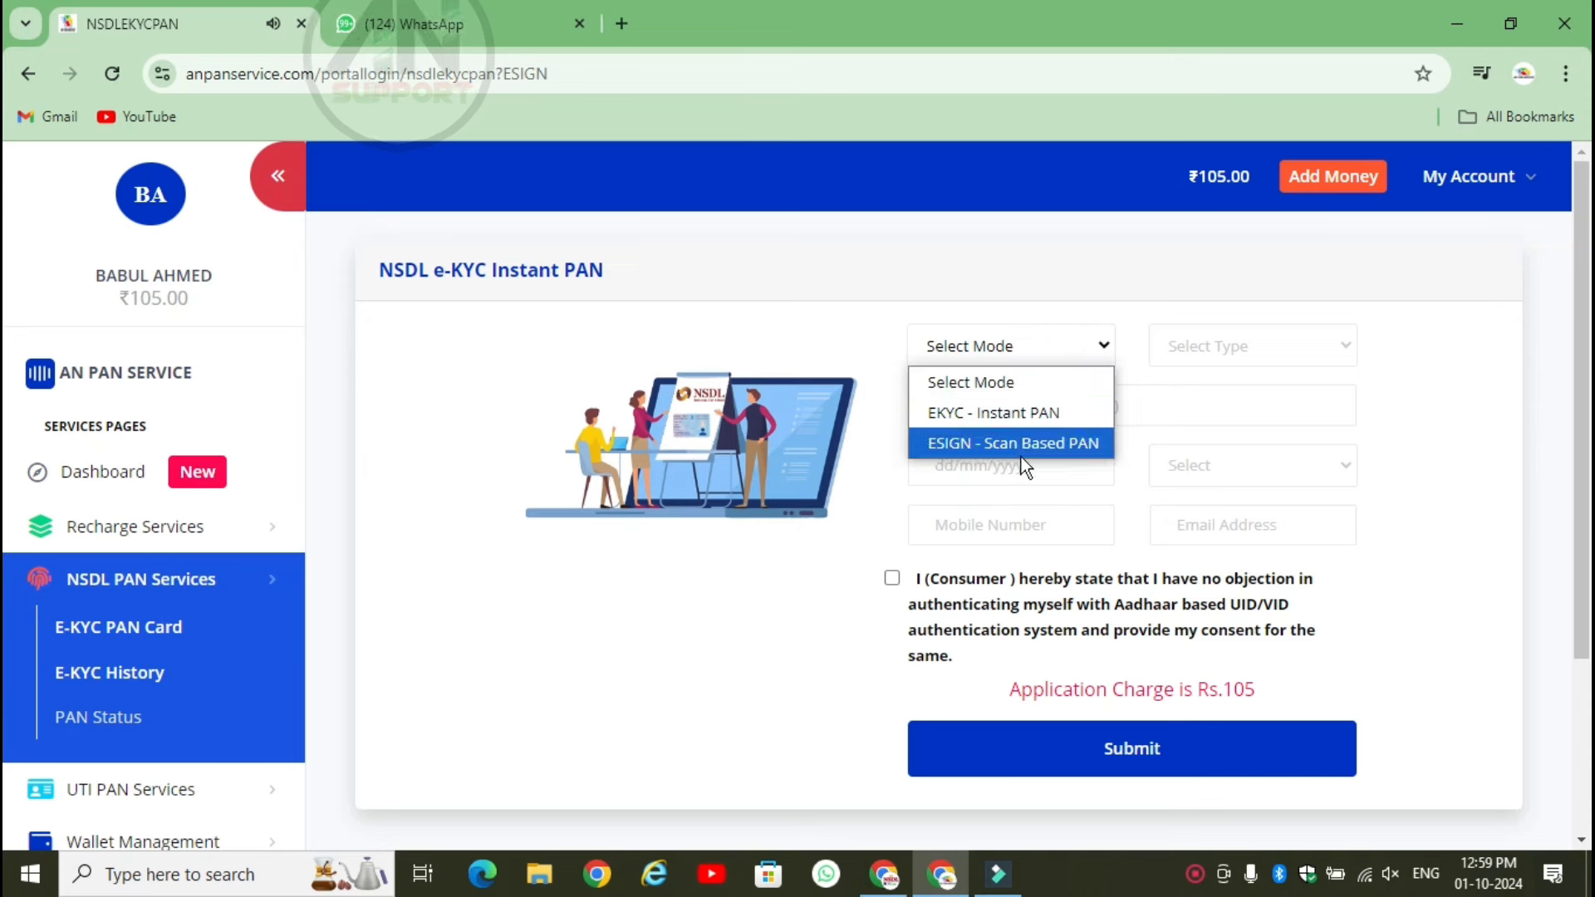
{"action": "left_click", "coordinate": [958, 309]}
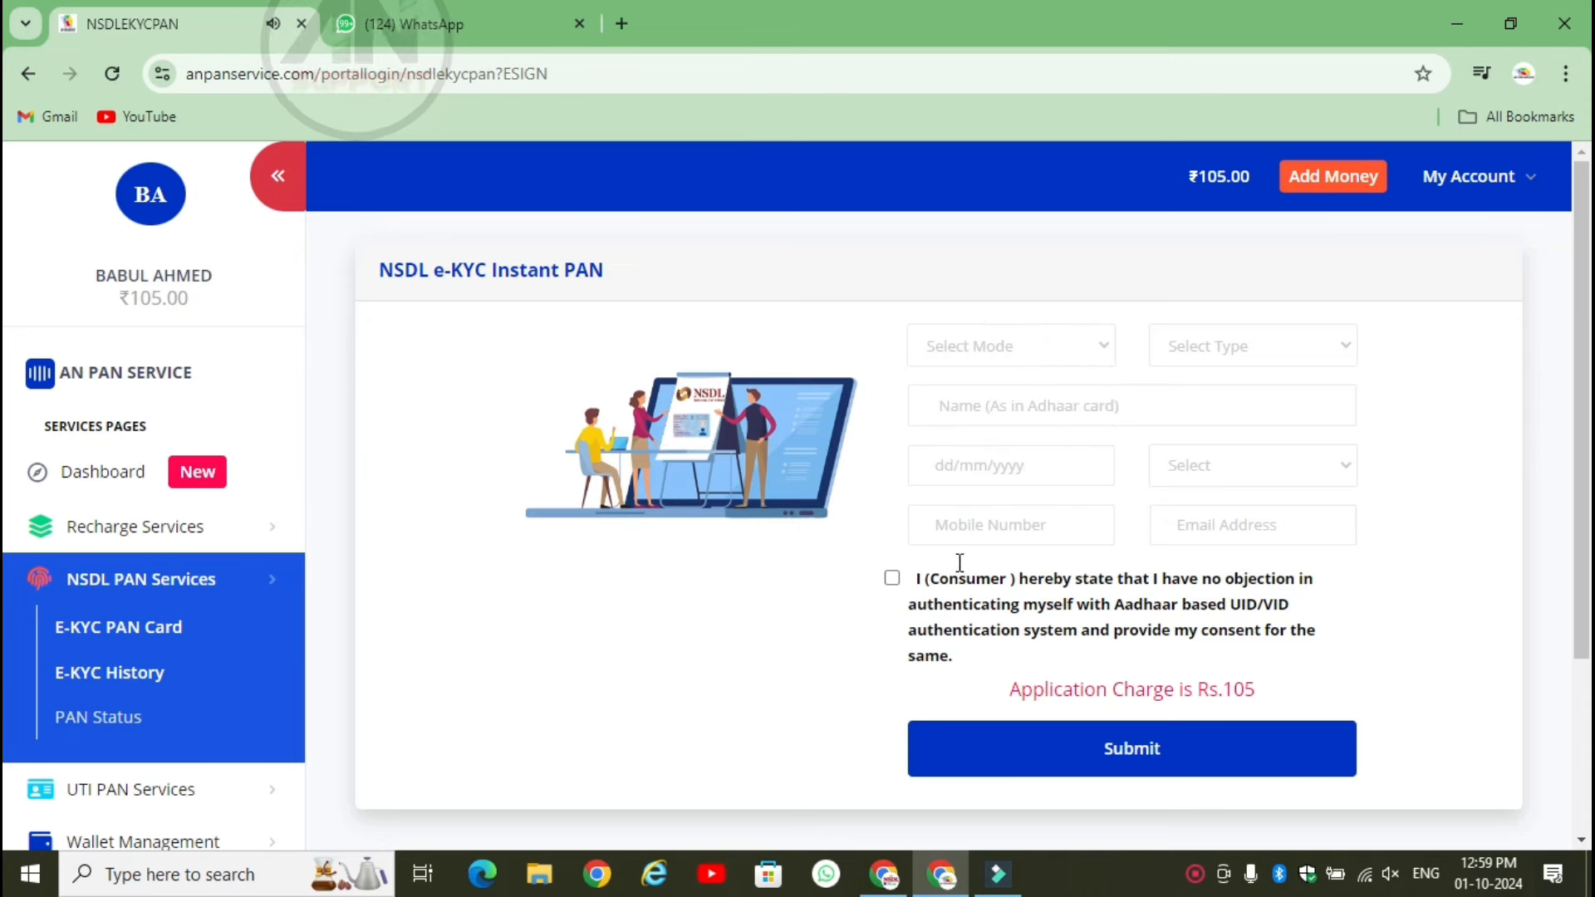
{"action": "left_click", "coordinate": [130, 476]}
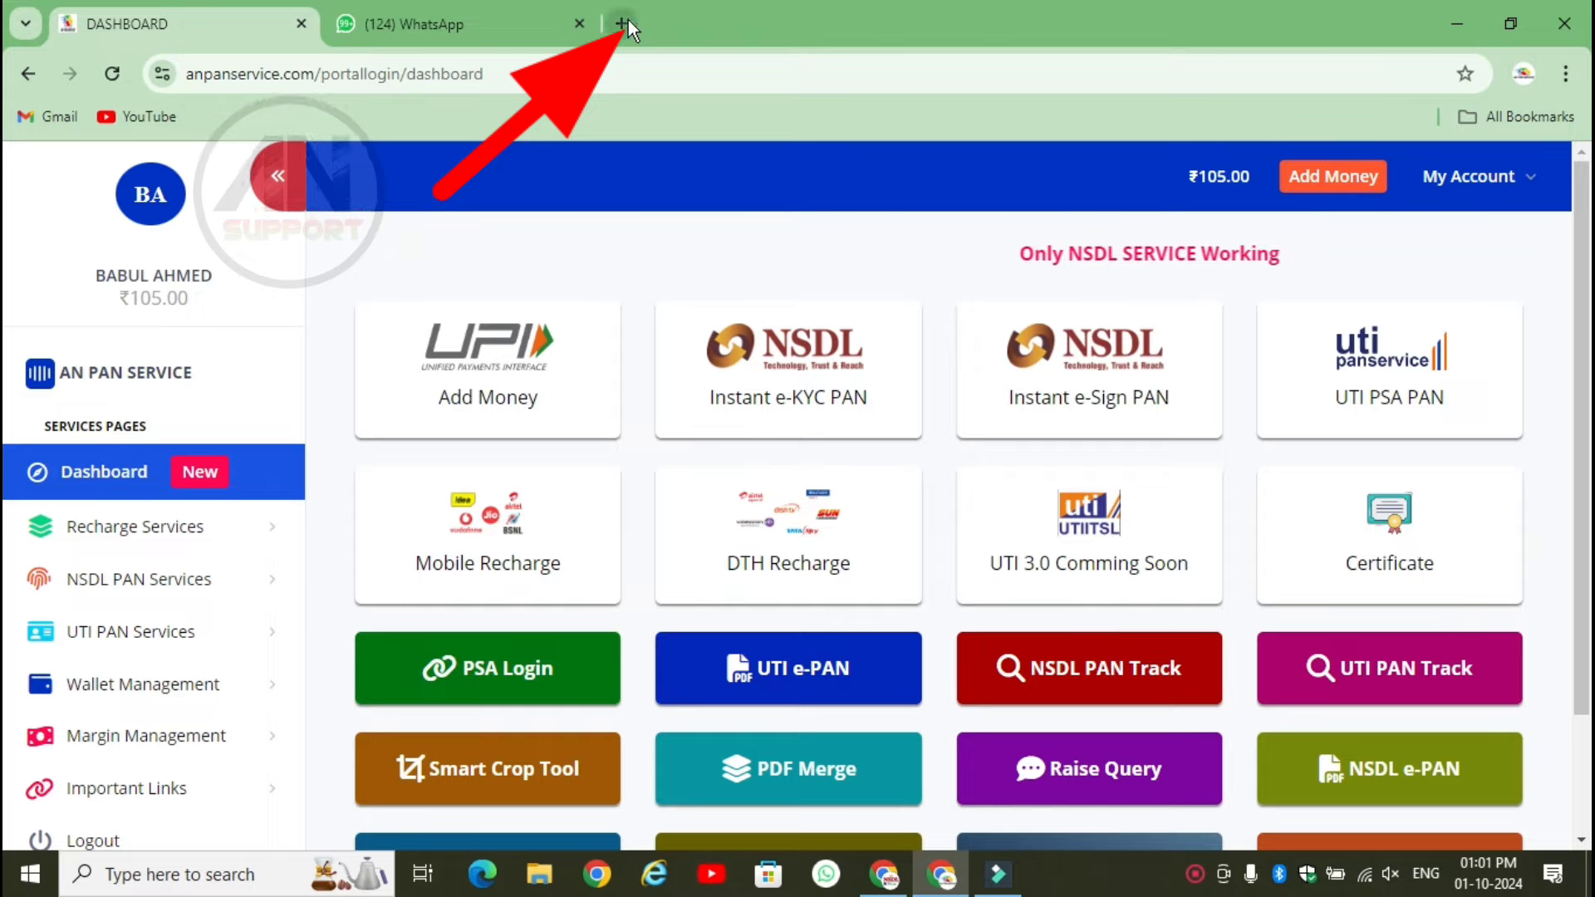
- Open Chrome Settings from the three-dot menu in a new tab
{"action": "left_click", "coordinate": [623, 22]}
{"action": "left_click", "coordinate": [1566, 73]}
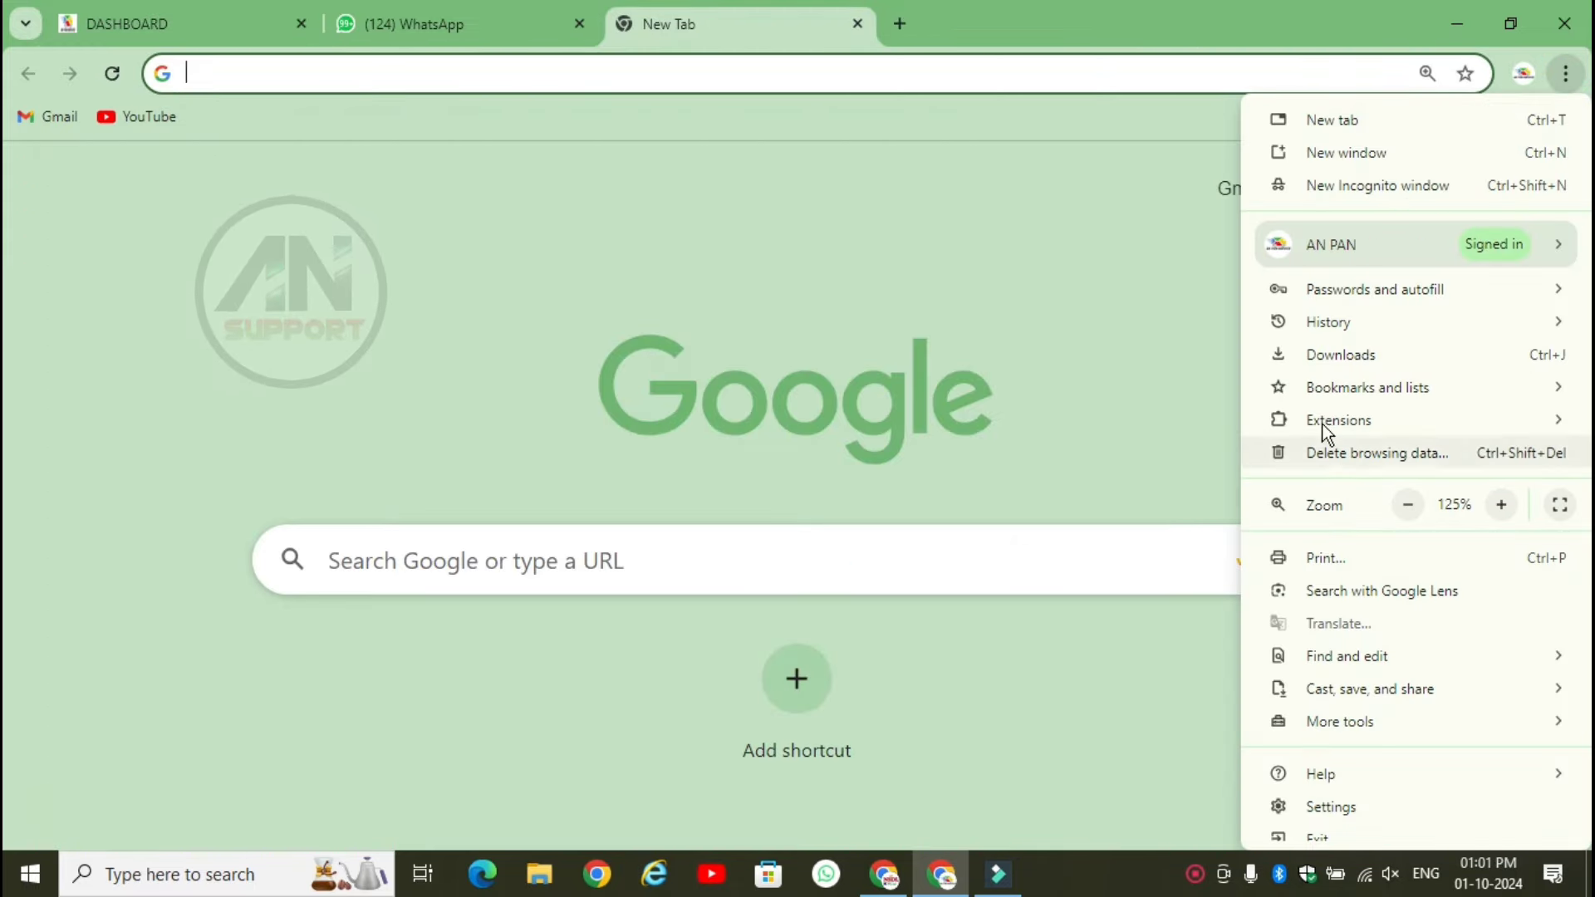
{"action": "left_click", "coordinate": [1379, 804]}
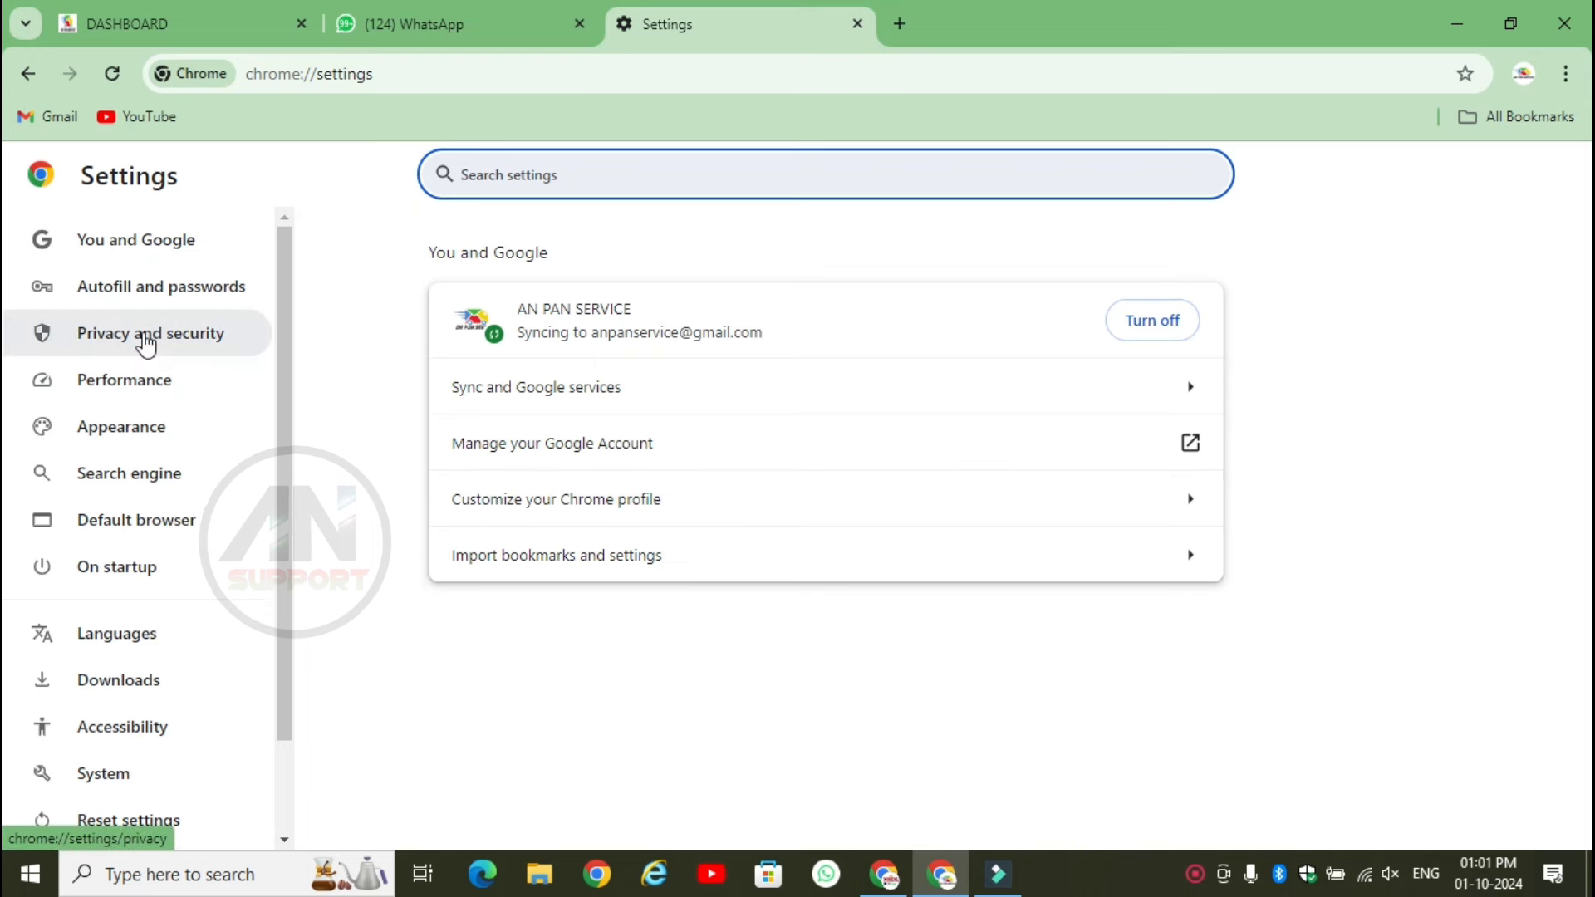
- Go to Privacy and security > Site settings > Pop-ups and redirects
{"action": "left_click", "coordinate": [146, 336]}
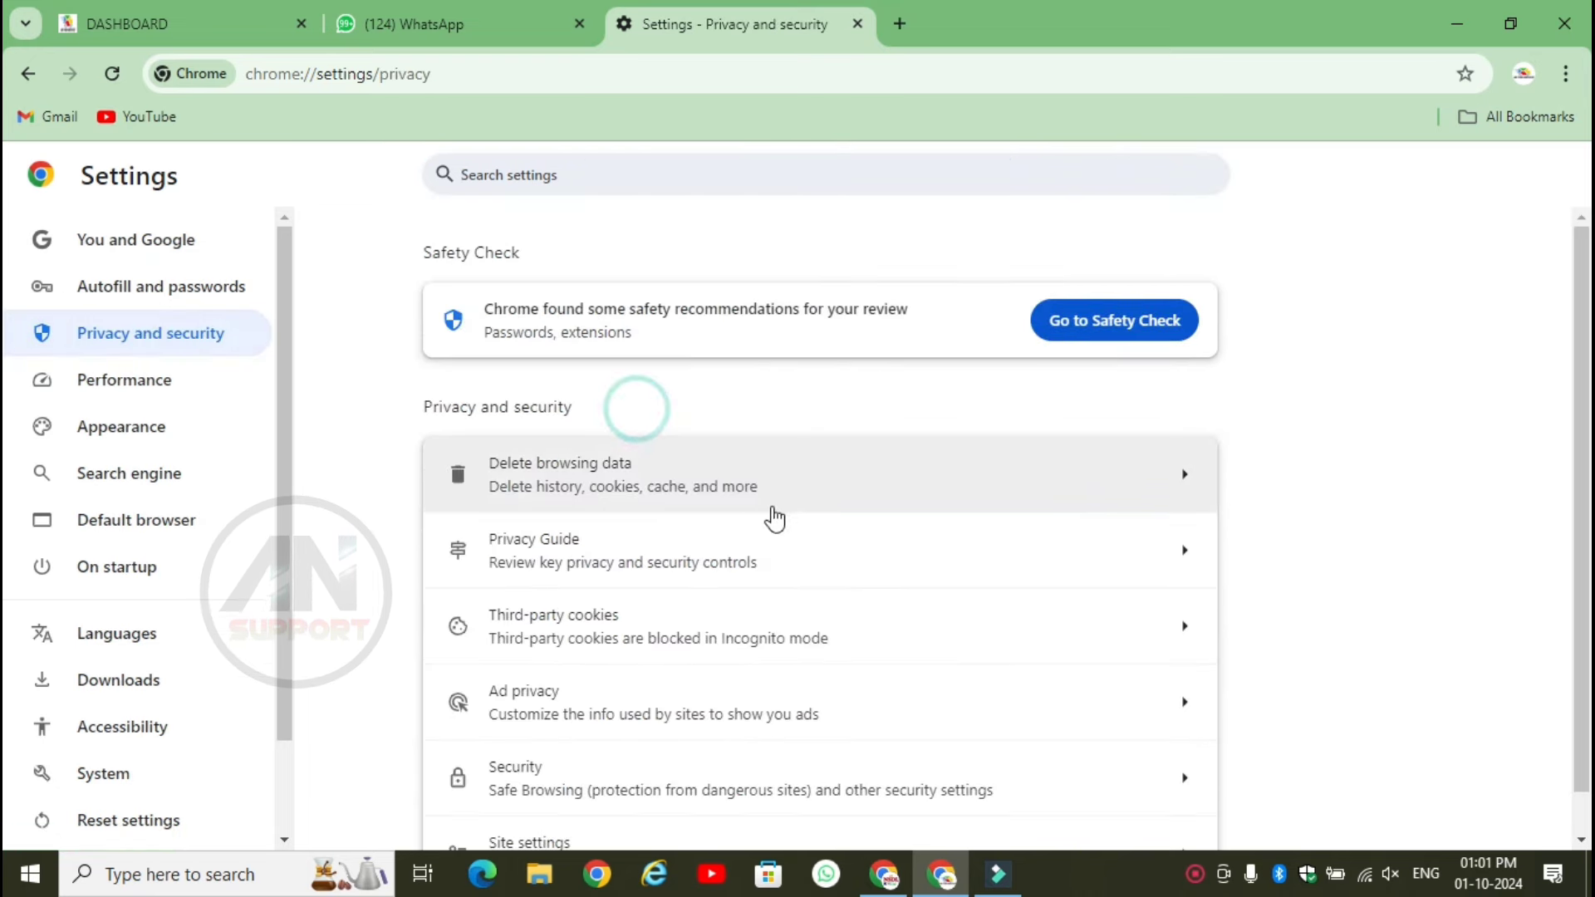
{"action": "scroll", "coordinate": [812, 490], "scroll_direction": "down", "scroll_amount": 1}
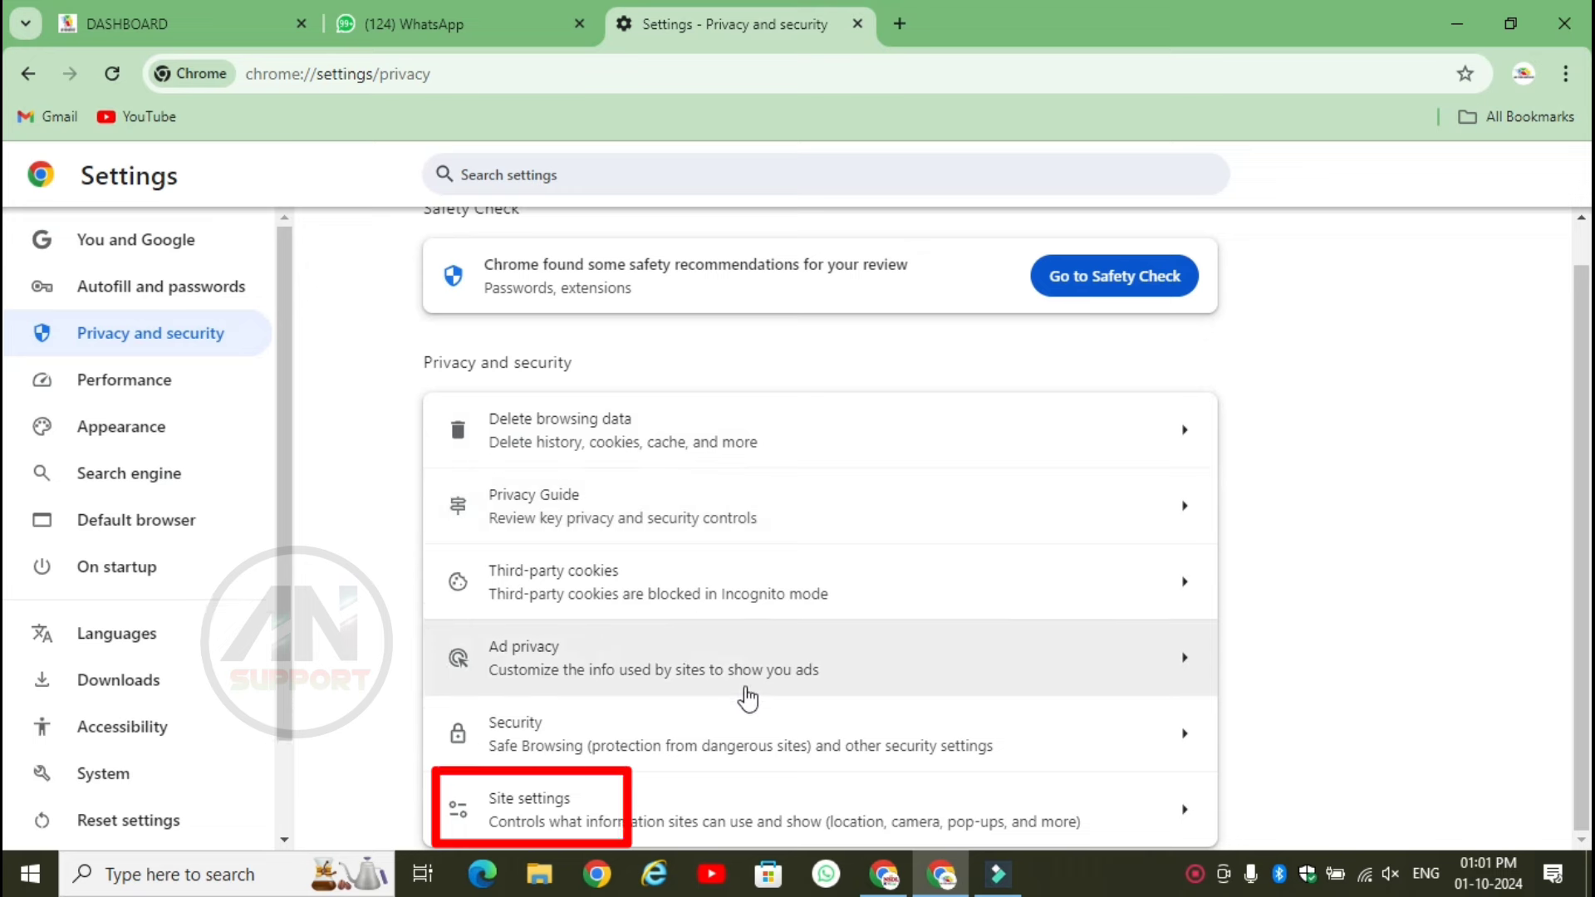
{"action": "left_click", "coordinate": [781, 819]}
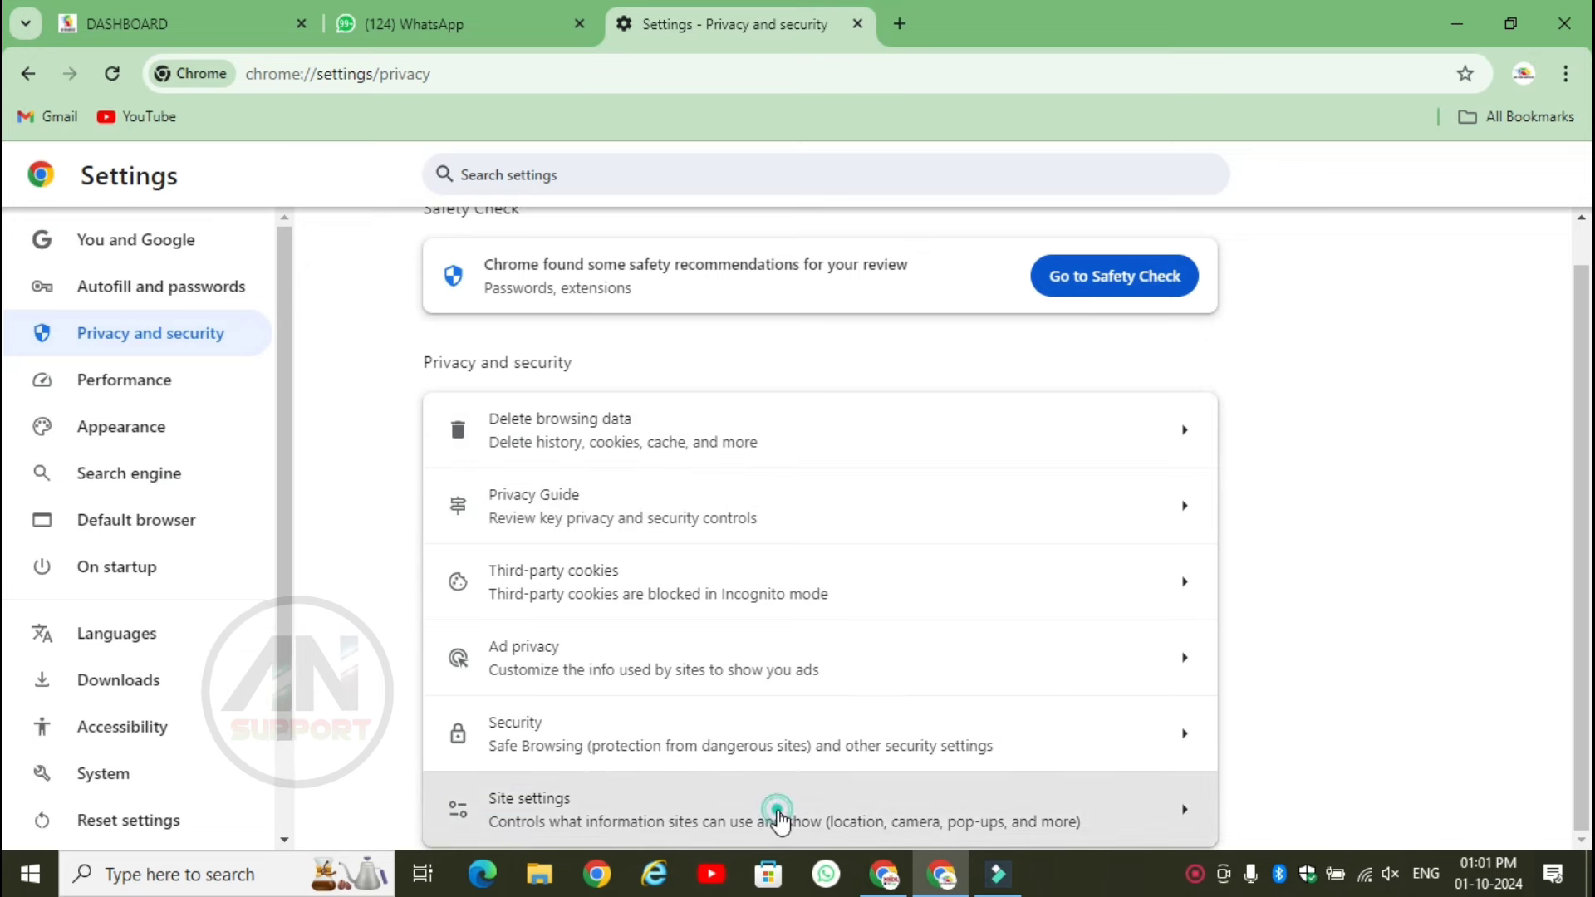
{"action": "scroll", "coordinate": [810, 597], "scroll_direction": "down", "scroll_amount": 1}
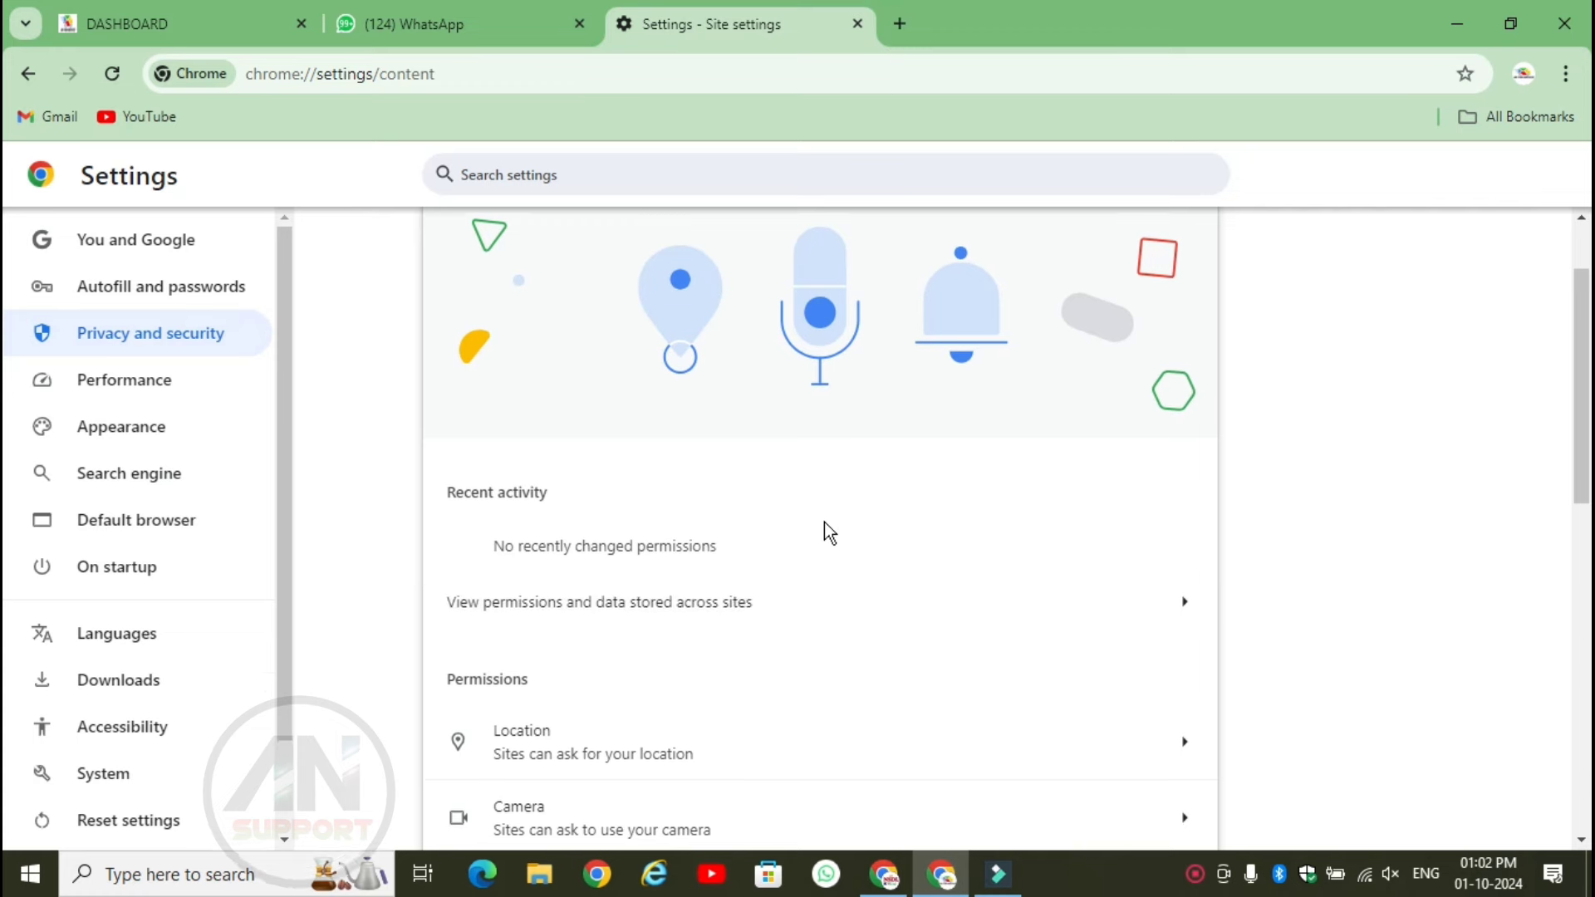
{"action": "scroll", "coordinate": [828, 528], "scroll_direction": "down", "scroll_amount": 3}
{"action": "scroll", "coordinate": [826, 536], "scroll_direction": "down", "scroll_amount": 1}
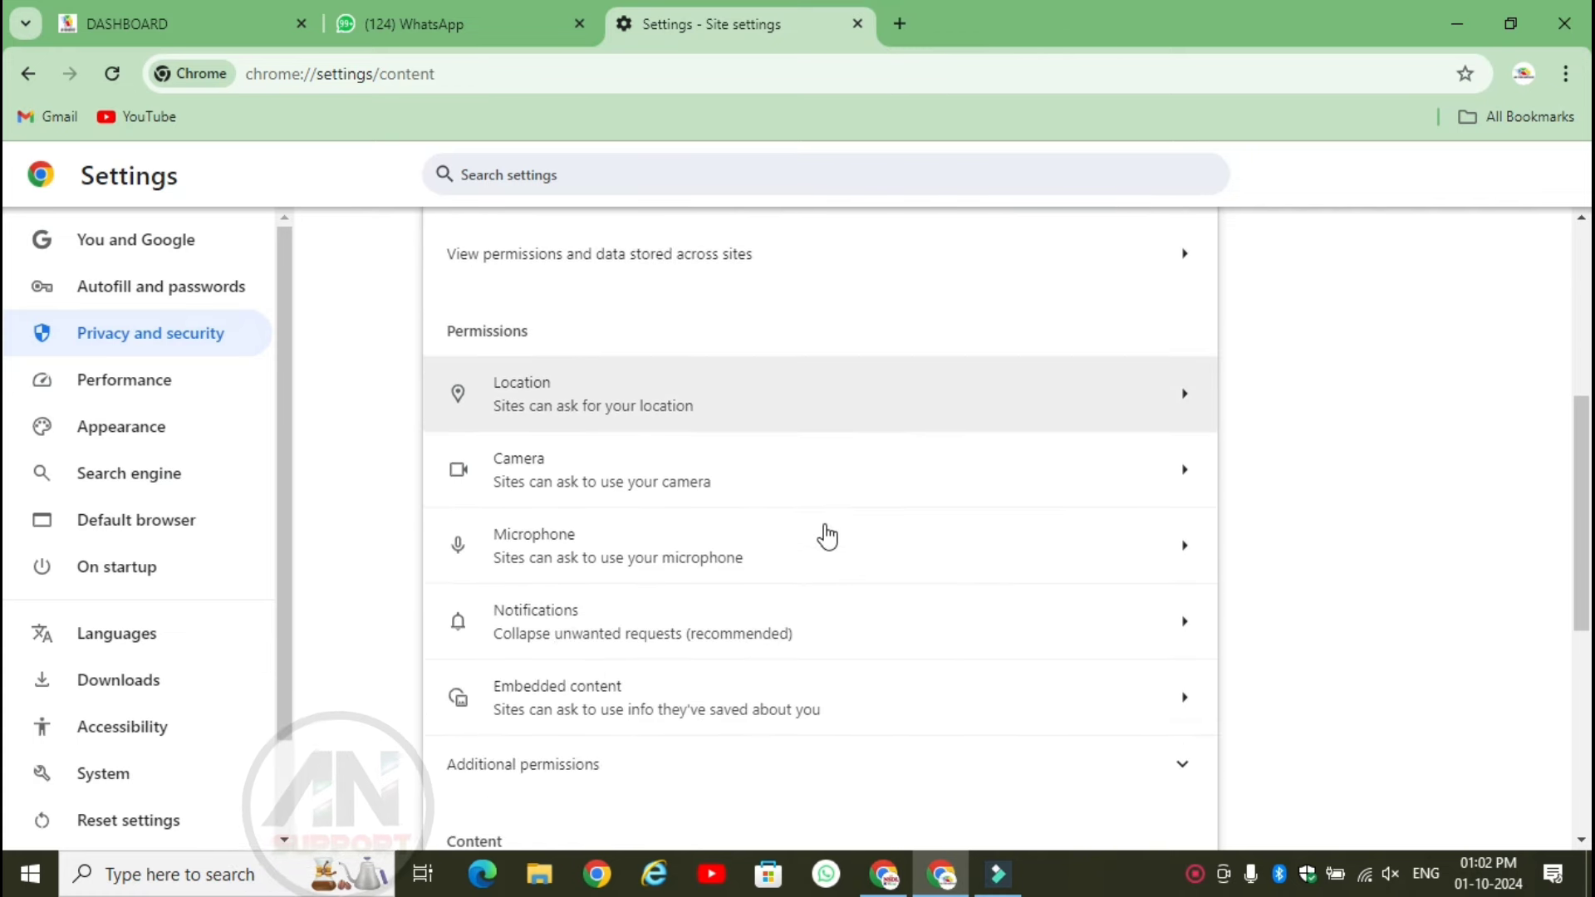
{"action": "scroll", "coordinate": [822, 536], "scroll_direction": "down", "scroll_amount": 1}
{"action": "scroll", "coordinate": [821, 542], "scroll_direction": "down", "scroll_amount": 3}
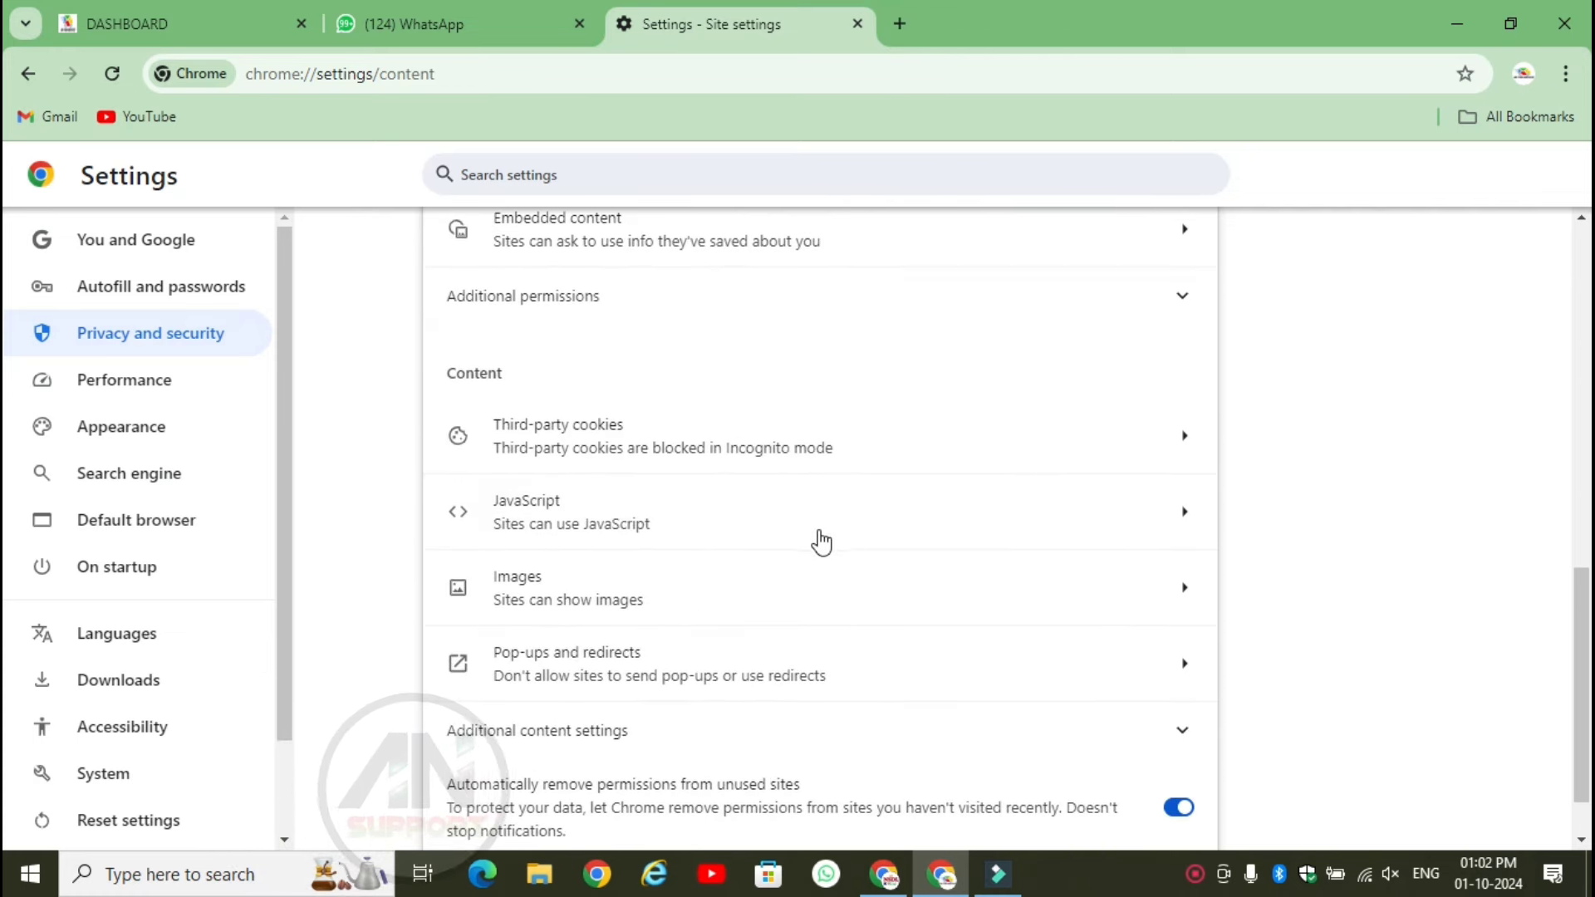
{"action": "scroll", "coordinate": [811, 548], "scroll_direction": "down", "scroll_amount": 1}
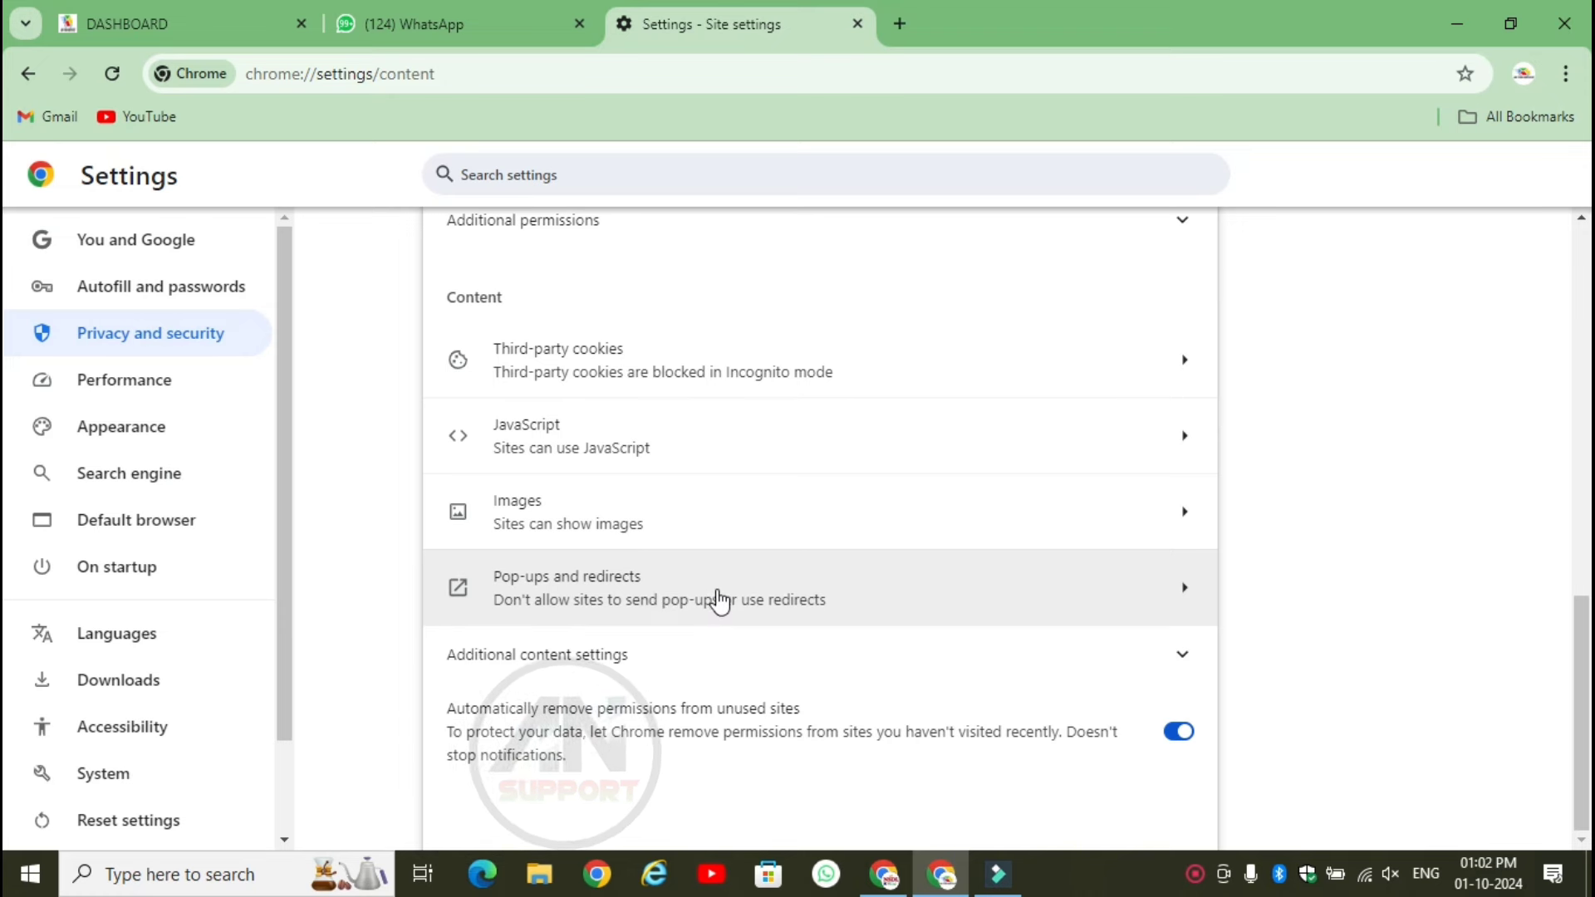
{"action": "left_click", "coordinate": [1157, 598]}
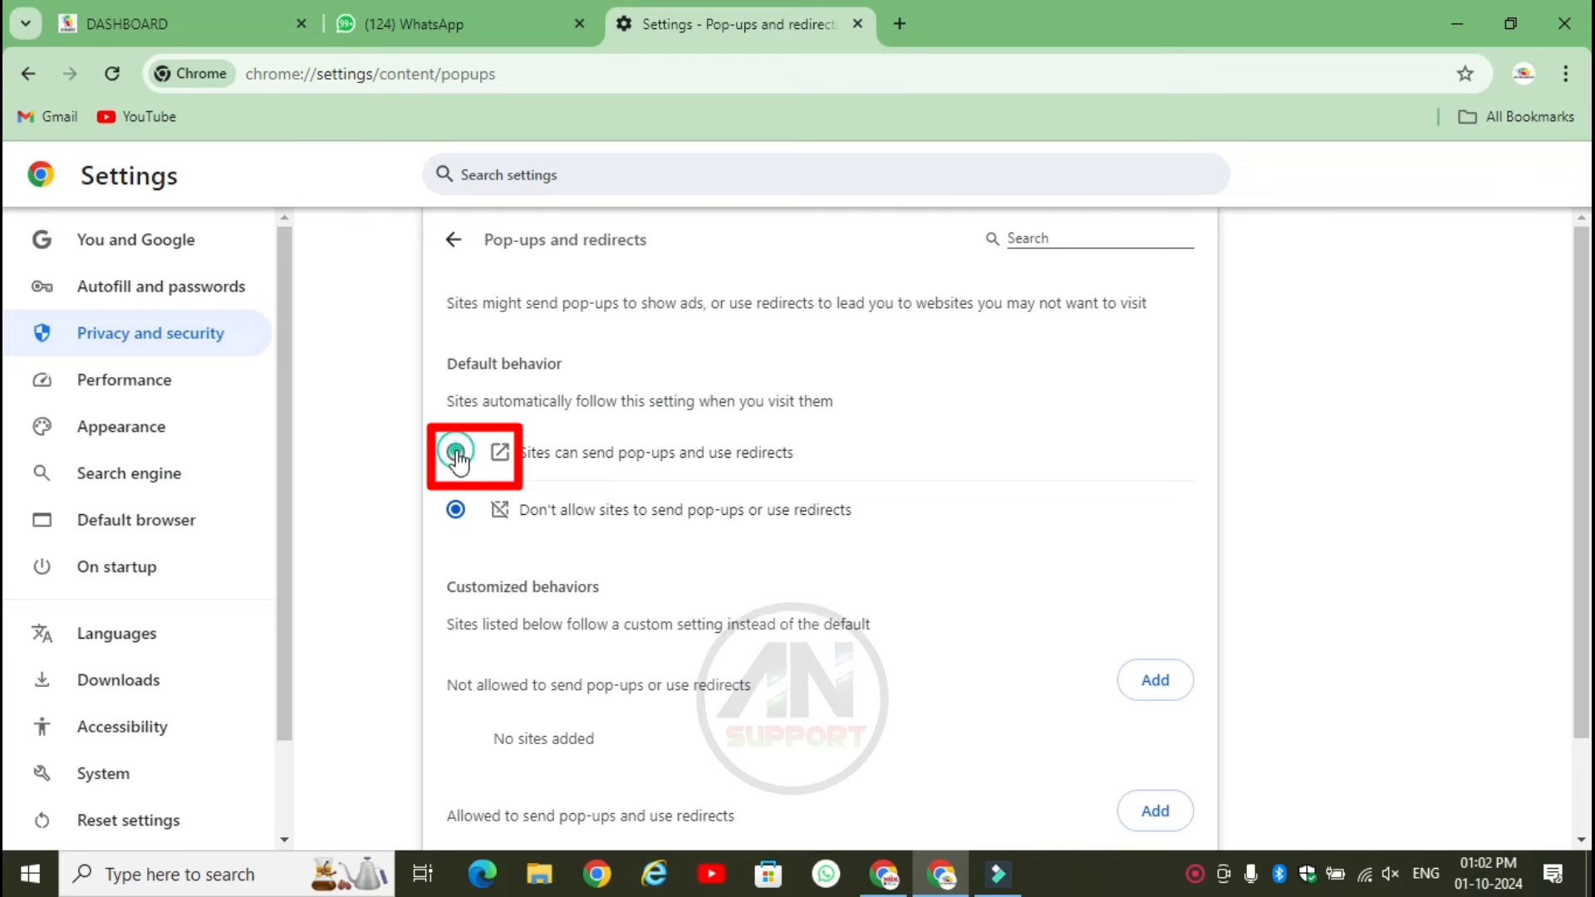
- Choose 'Sites can send pop-ups and use redirects', then go back to Privacy and security
{"action": "left_click", "coordinate": [456, 452]}
{"action": "scroll", "coordinate": [873, 482], "scroll_direction": "down", "scroll_amount": 1}
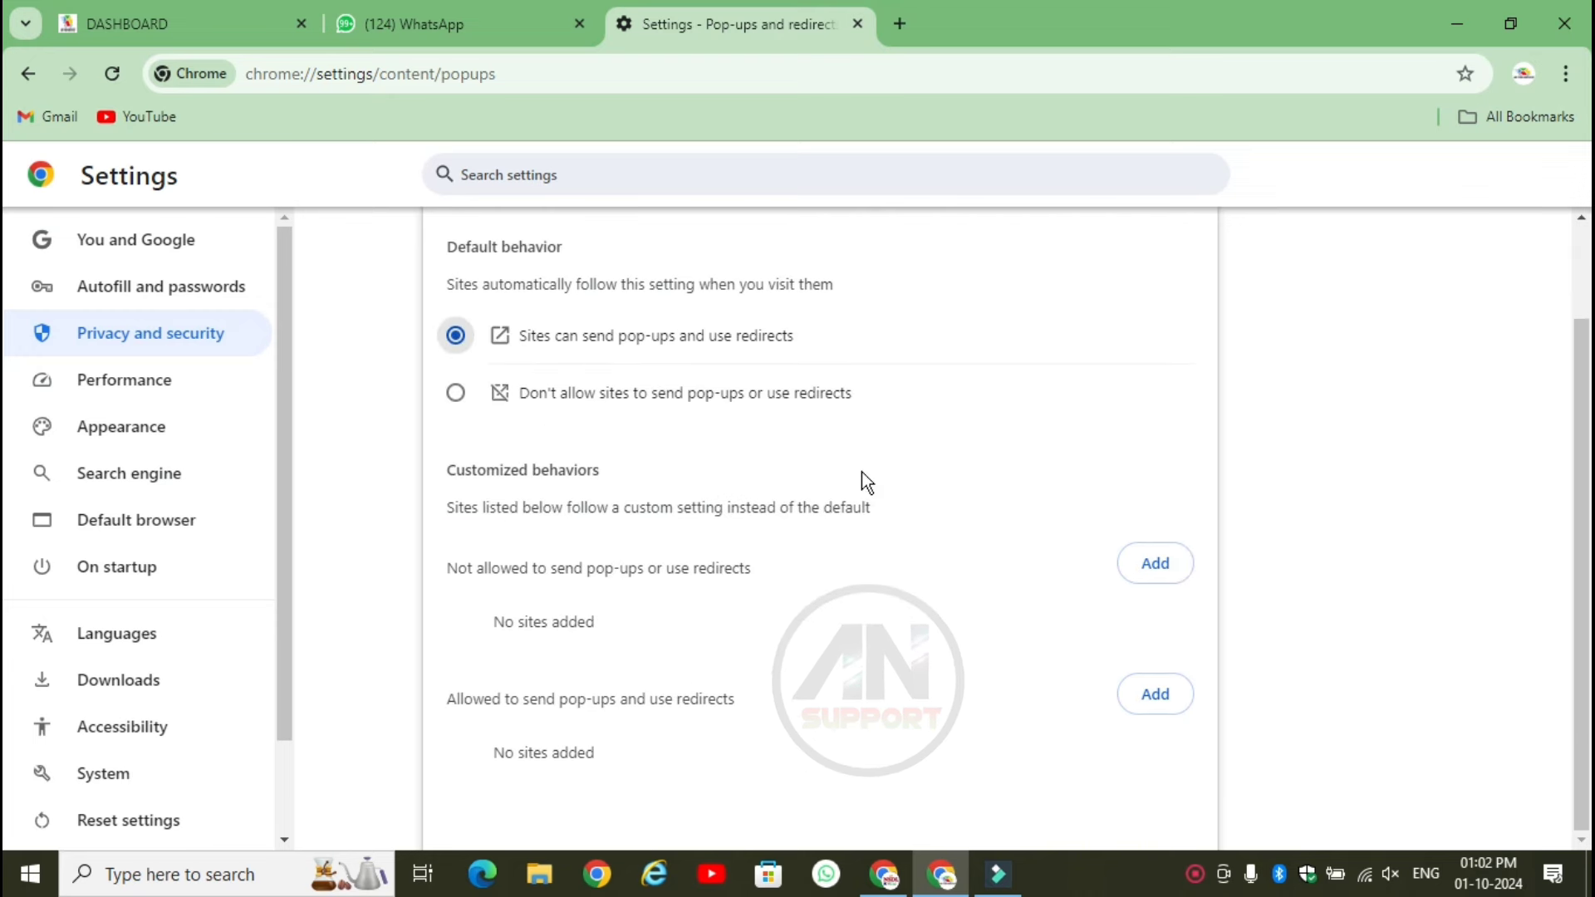
{"action": "scroll", "coordinate": [860, 472], "scroll_direction": "up", "scroll_amount": 2}
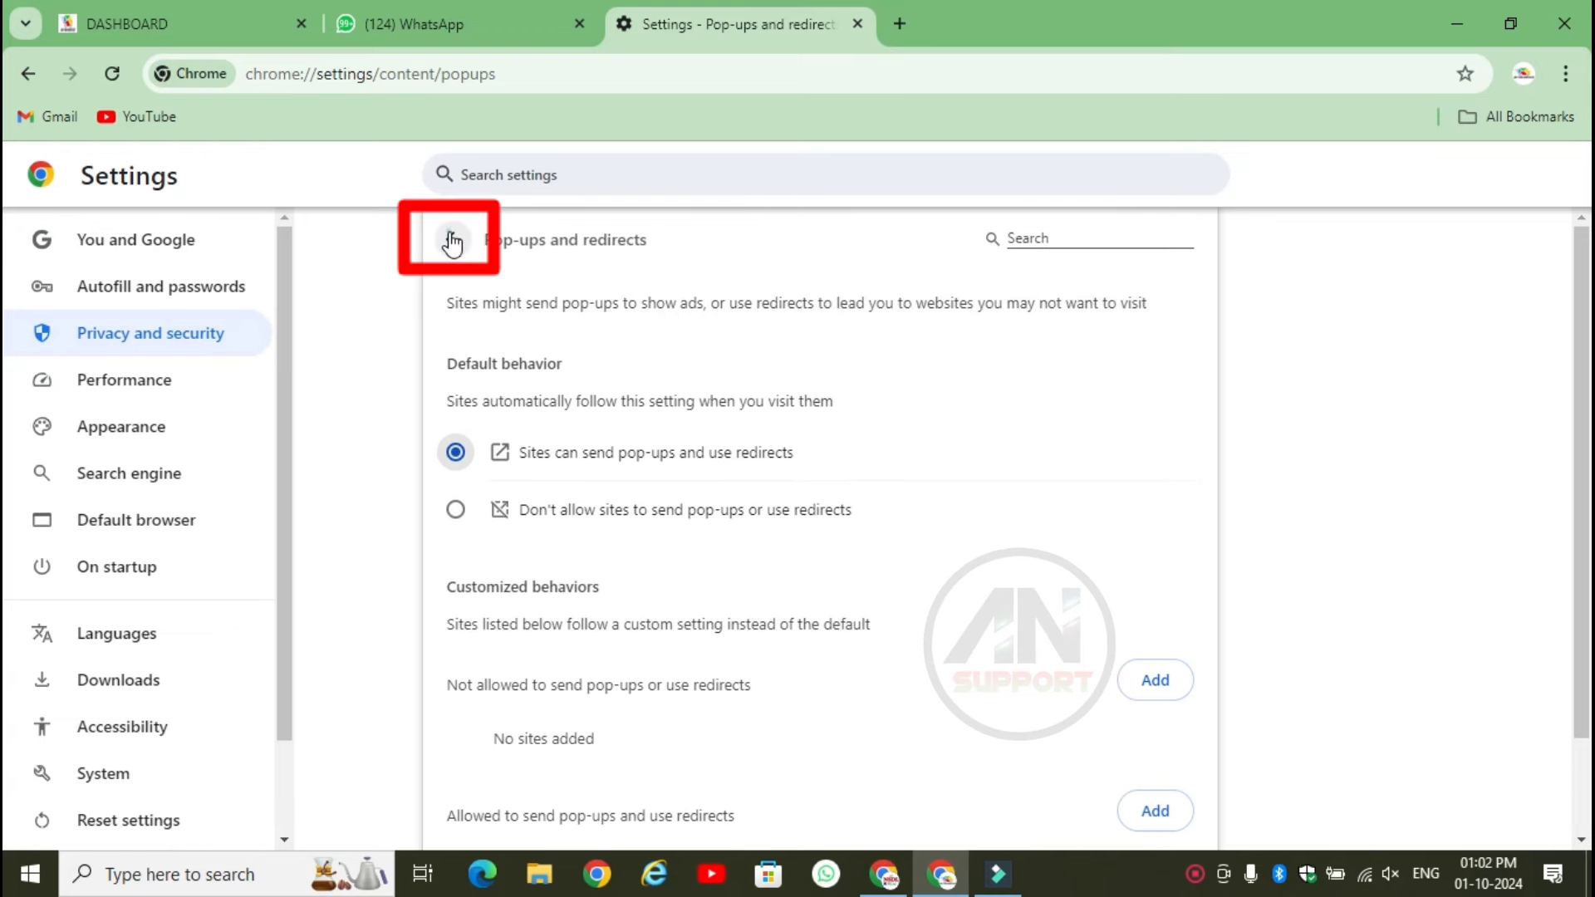
{"action": "left_click", "coordinate": [452, 241]}
{"action": "left_click", "coordinate": [446, 238]}
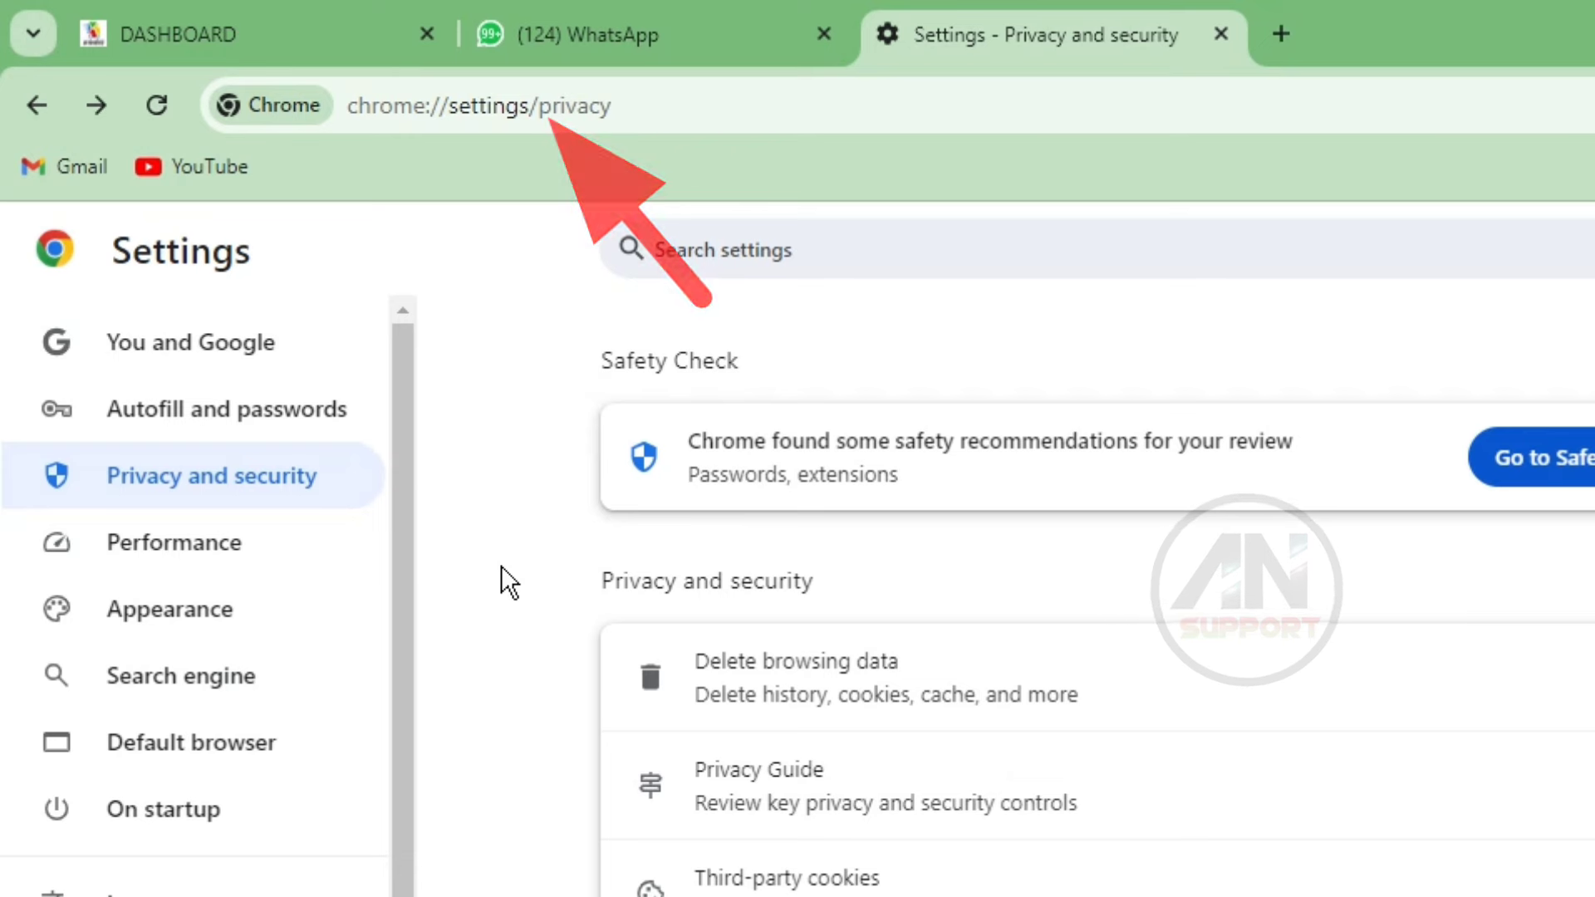
- Change the address from settings/privacy to chrome://flags and load the Experiments page
{"action": "left_click", "coordinate": [653, 112]}
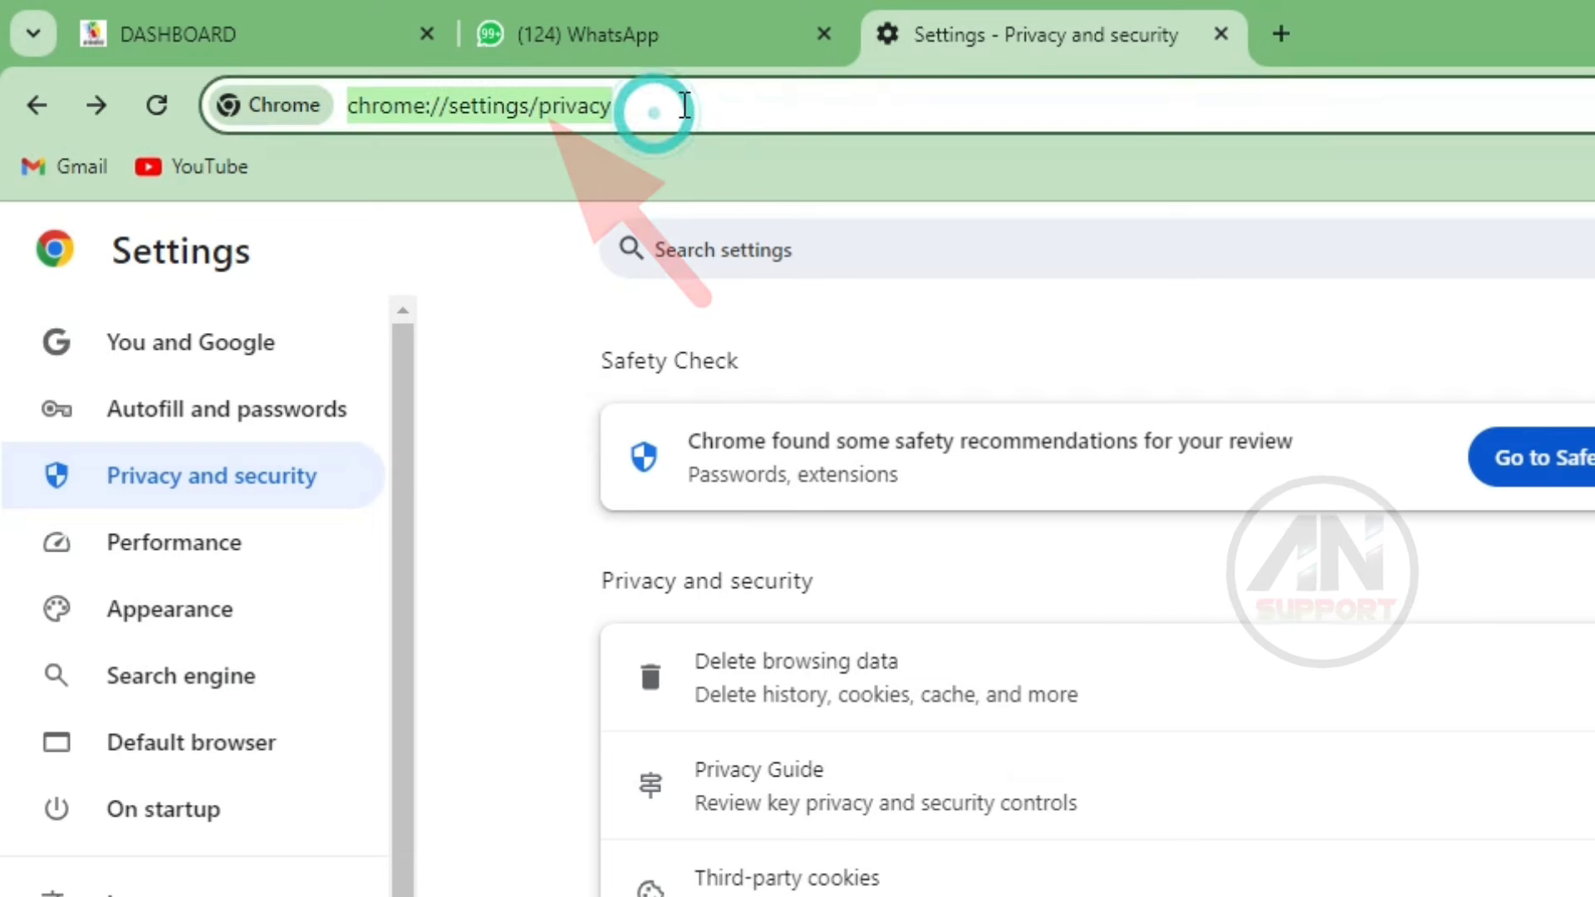
{"action": "left_click", "coordinate": [733, 100]}
{"action": "left_click_drag", "start_coordinate": [670, 108], "coordinate": [457, 109]}
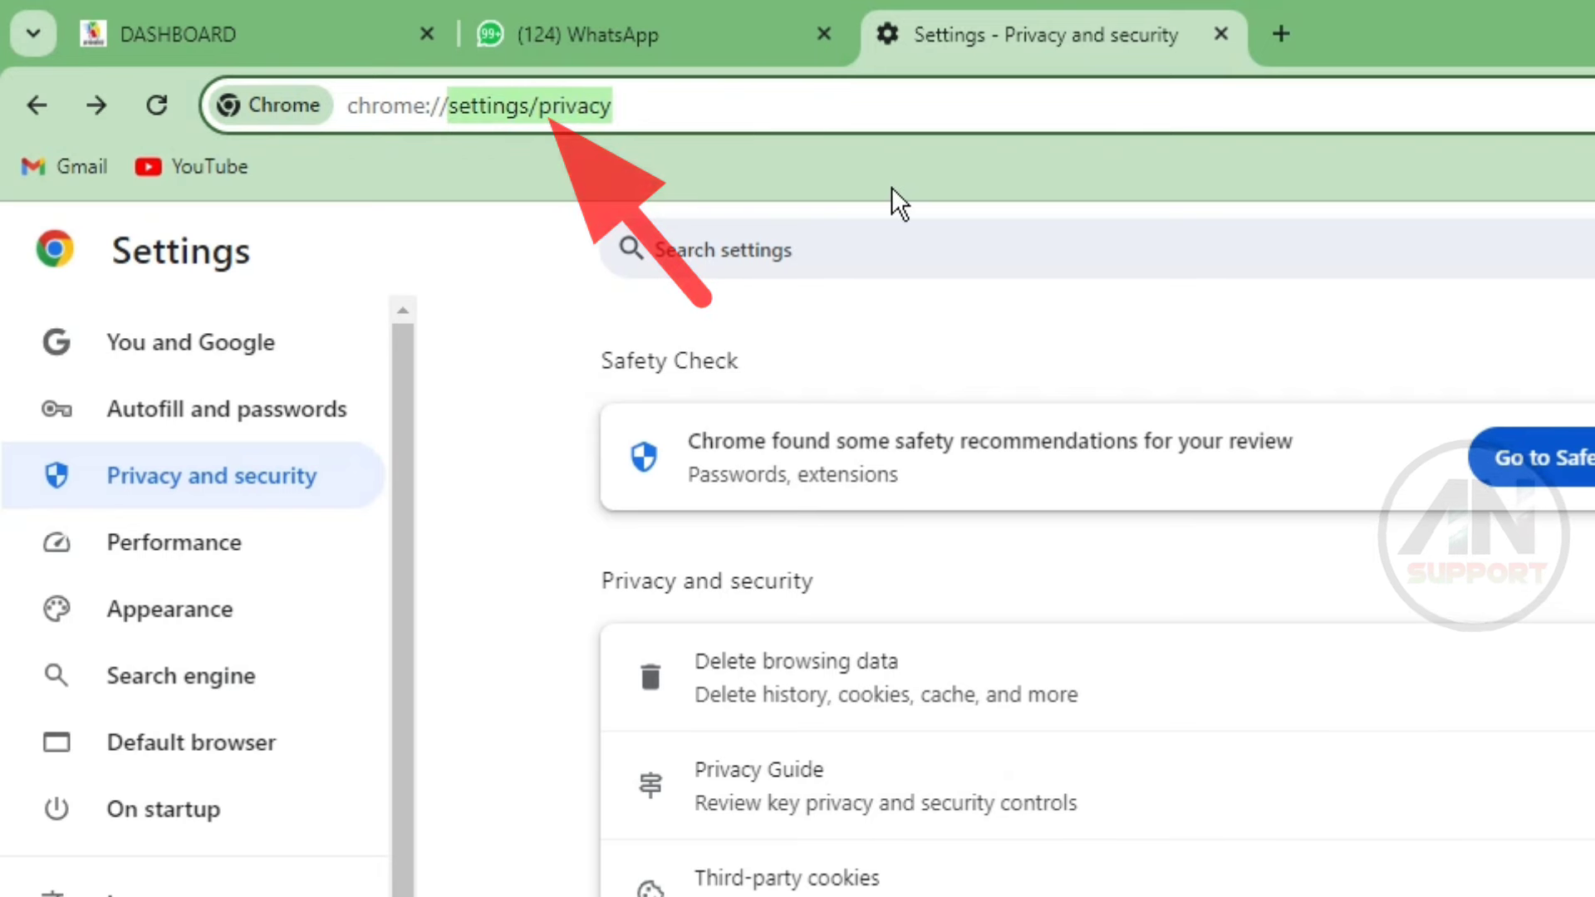
{"action": "key", "text": "BackSpace"}
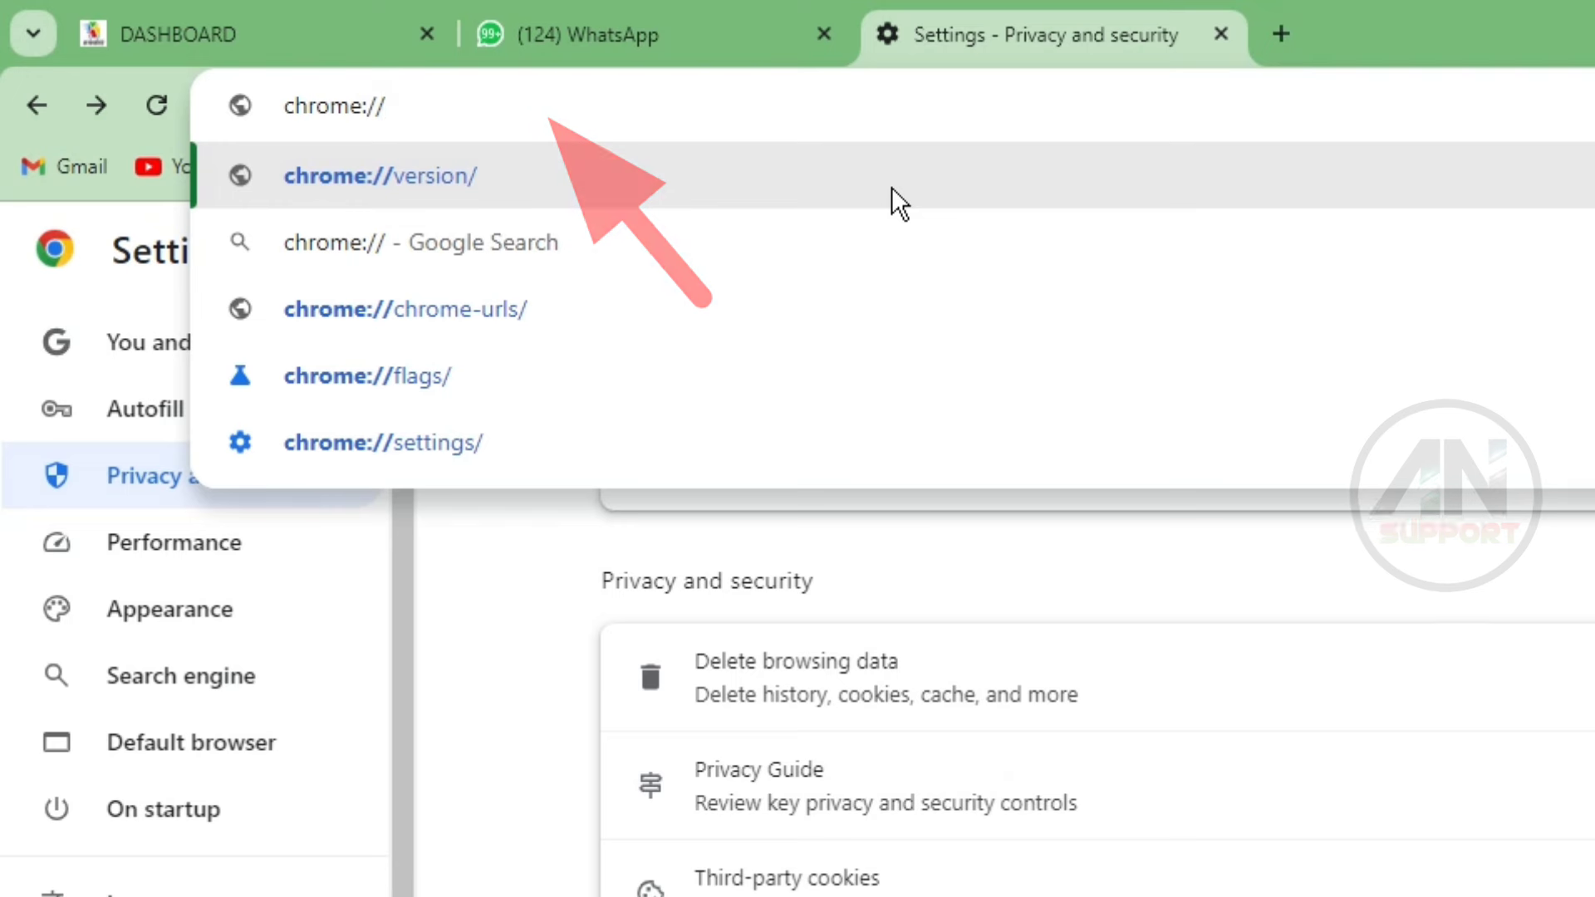
{"action": "type", "text": "F"}
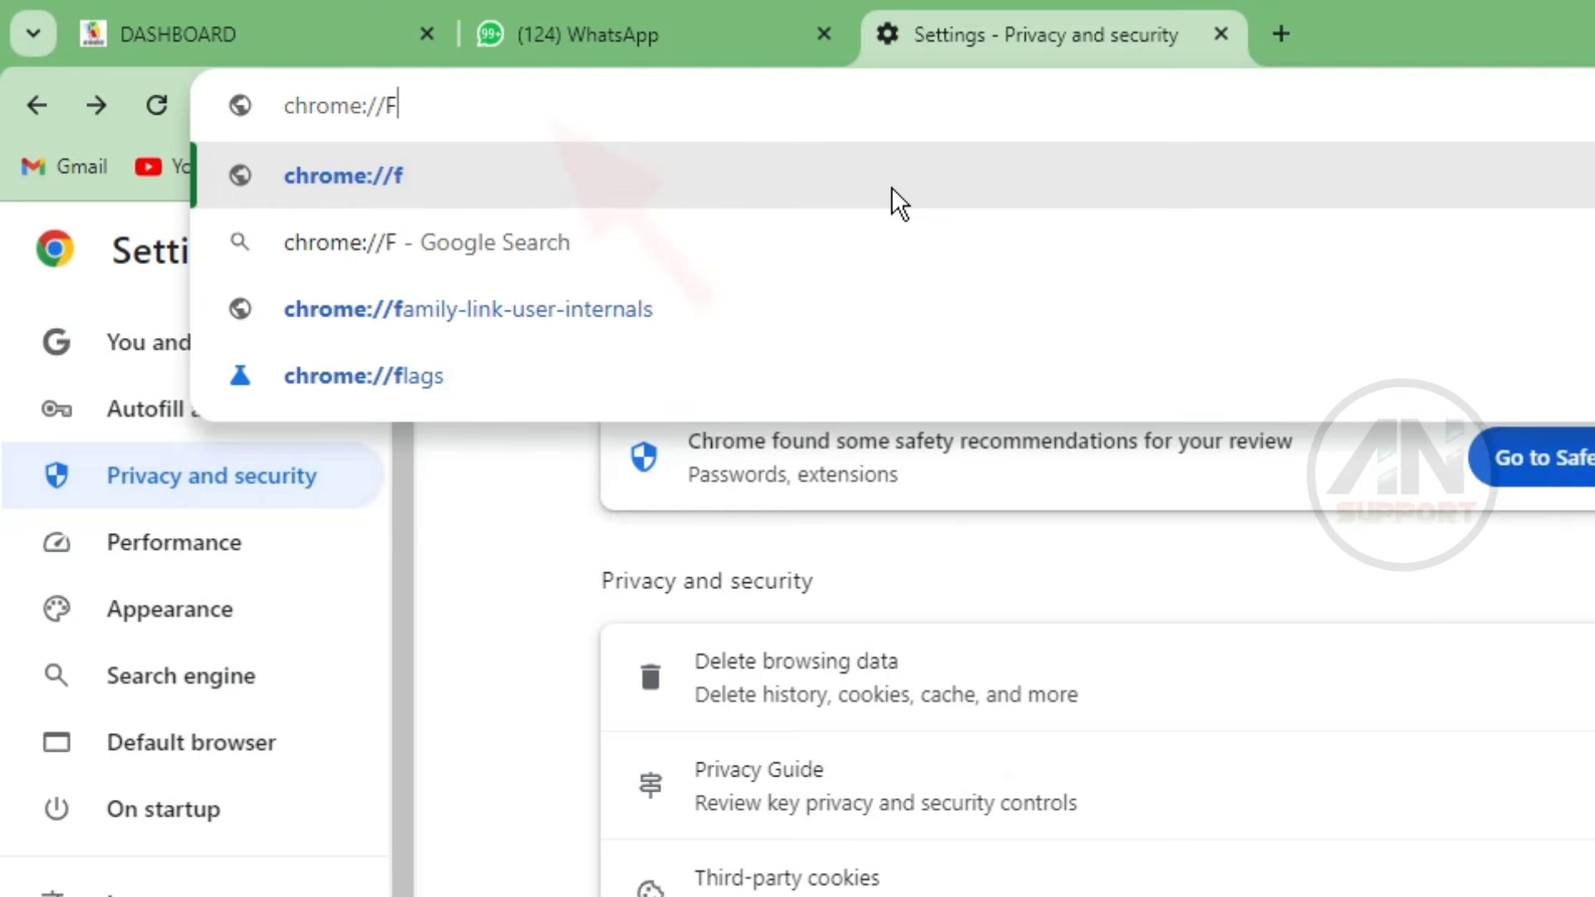
{"action": "key", "text": "BackSpace"}
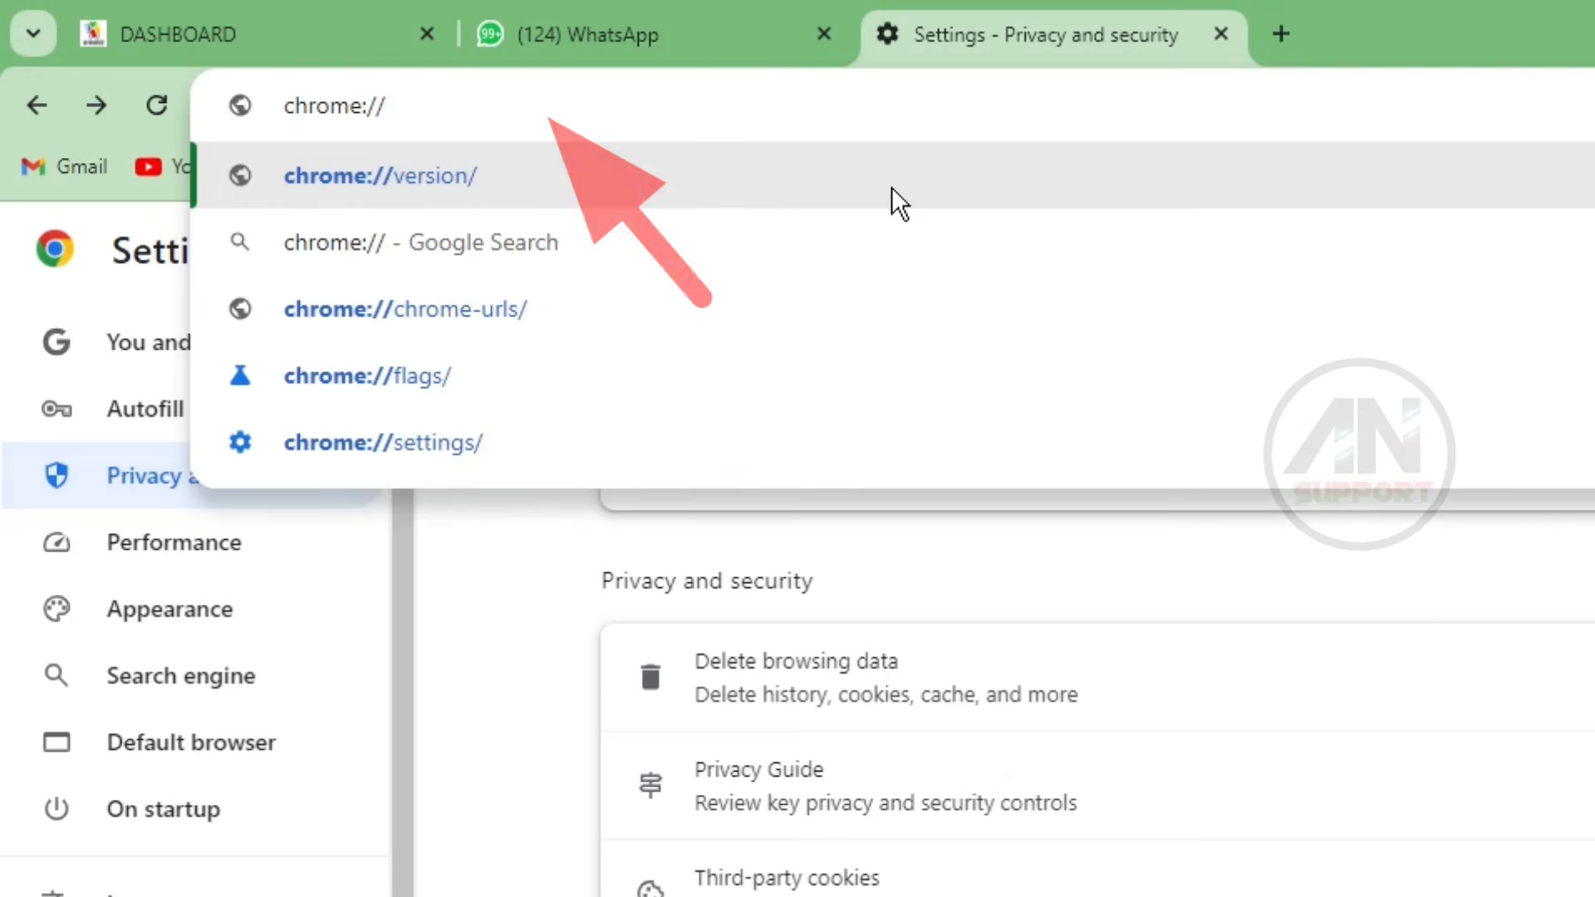
{"action": "type", "text": "f"}
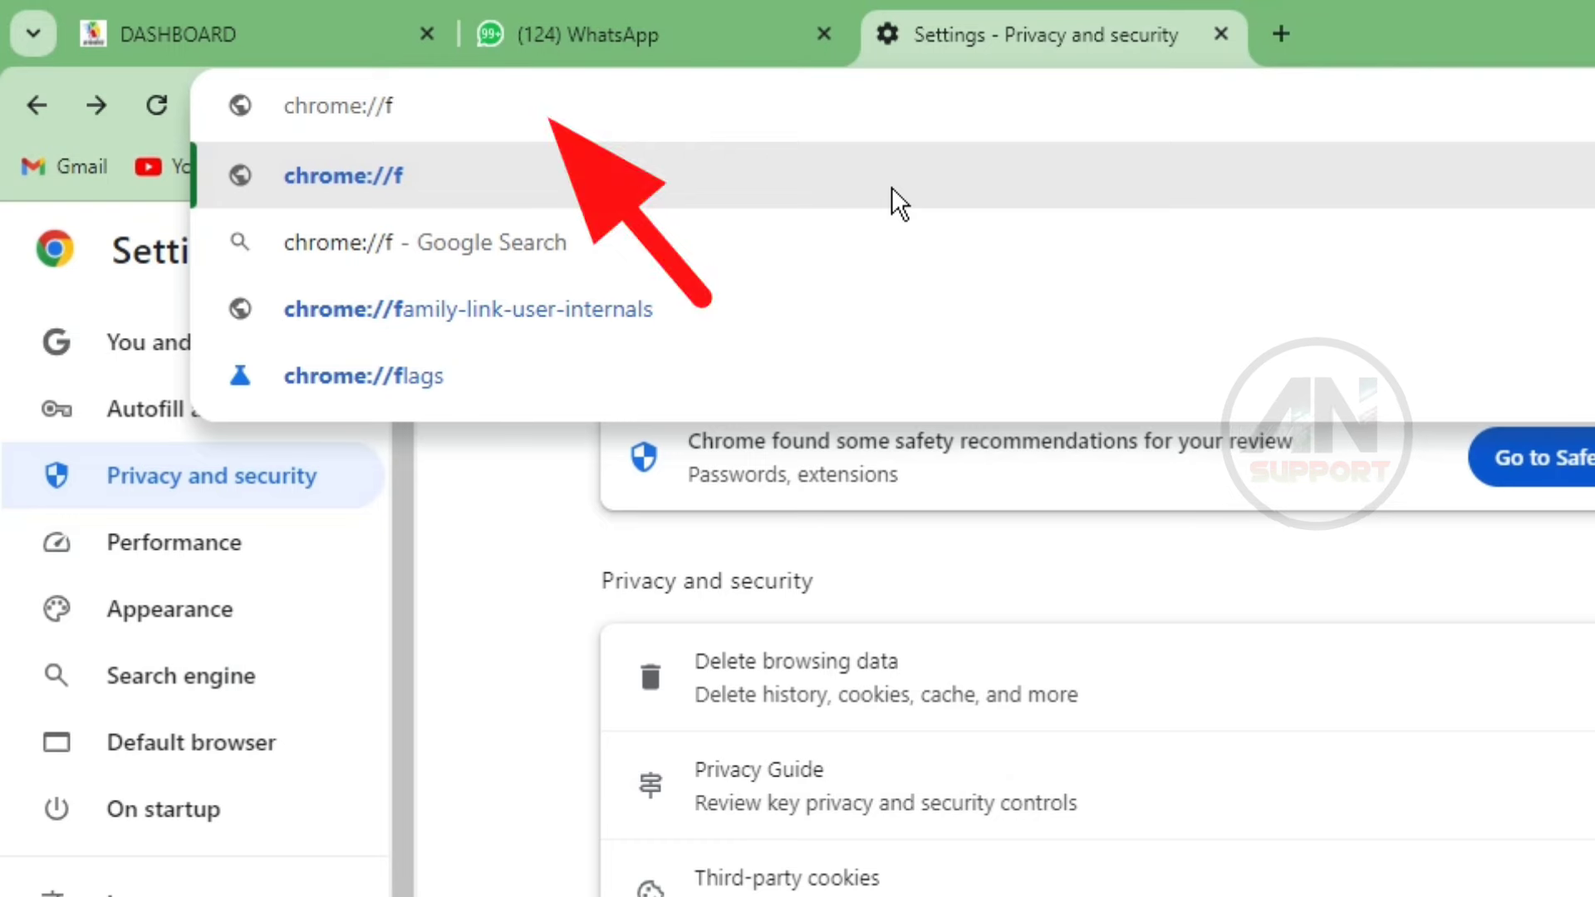
{"action": "type", "text": "la"}
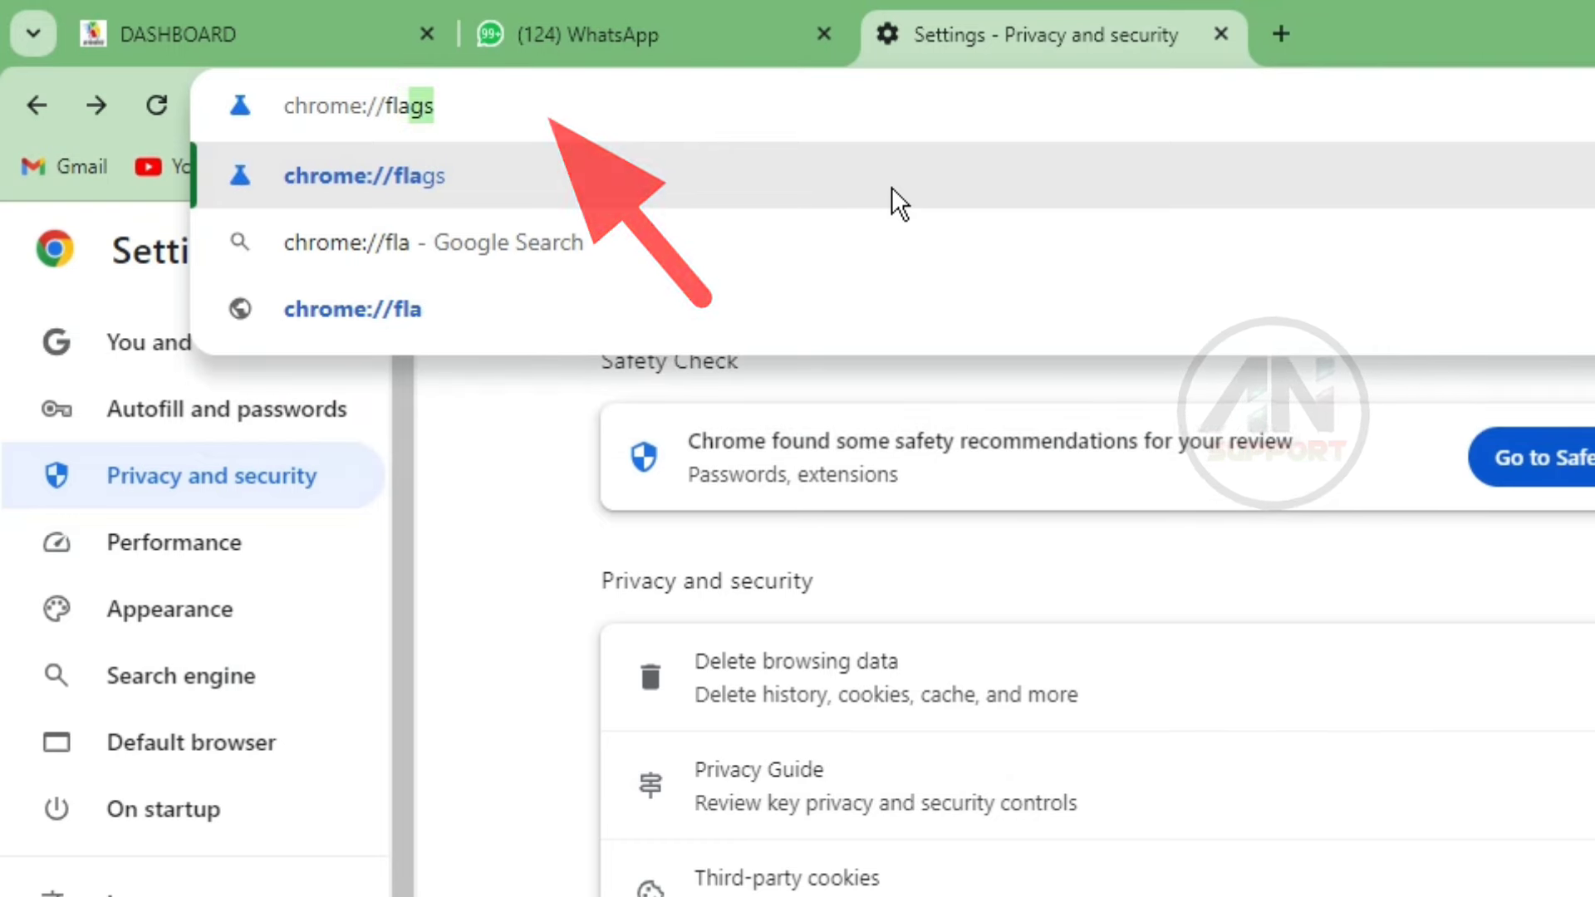
{"action": "left_click", "coordinate": [516, 108]}
{"action": "left_click_drag", "start_coordinate": [364, 80], "coordinate": [204, 93]}
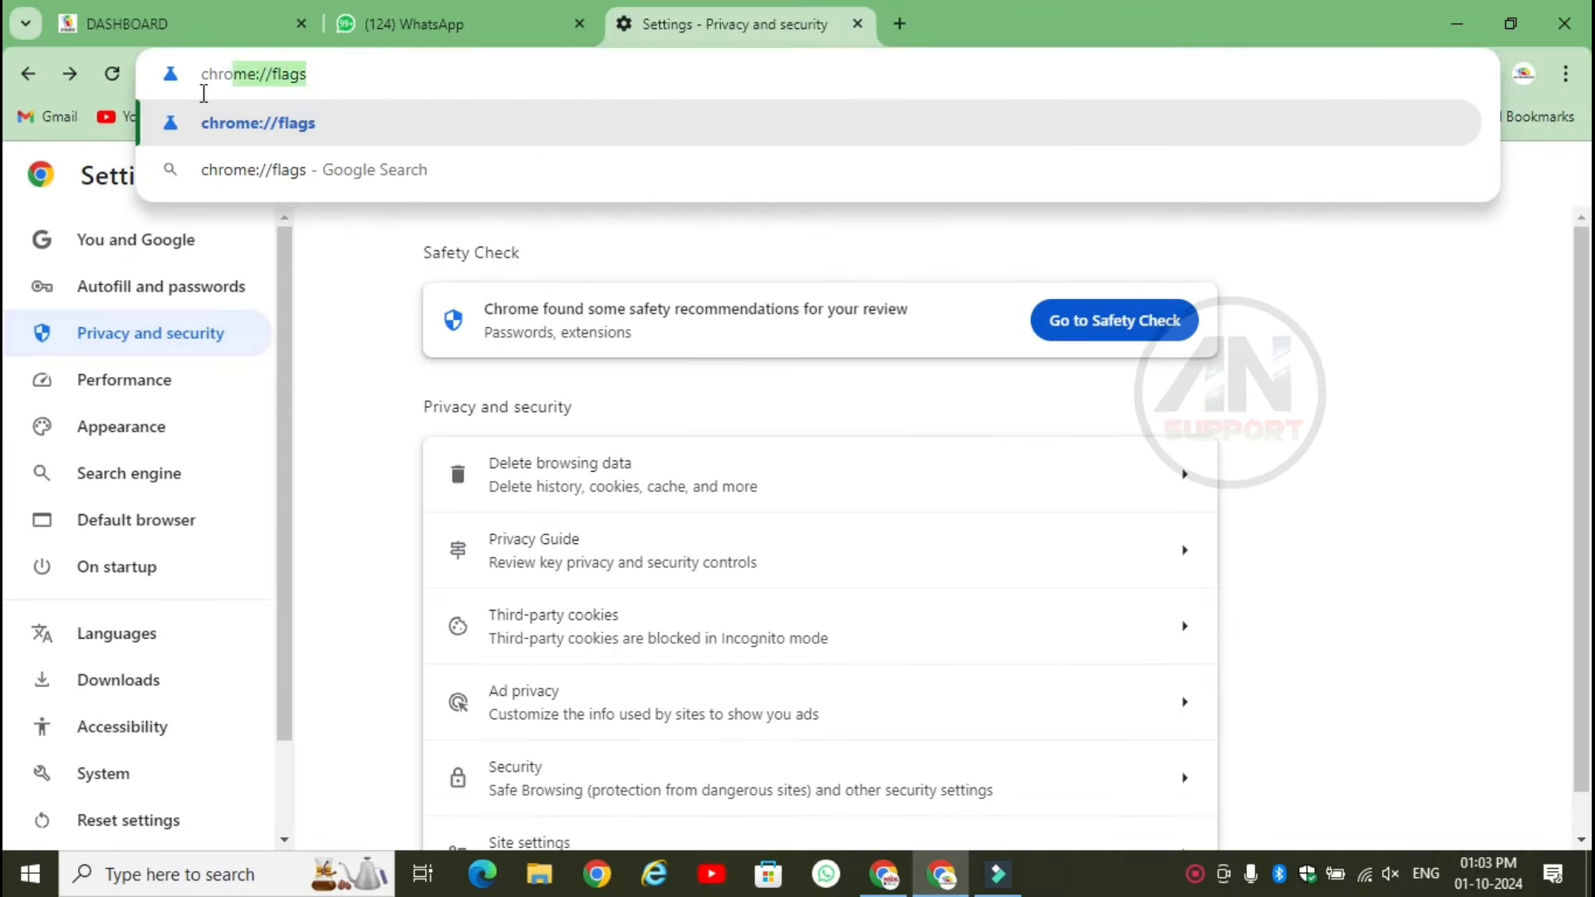
{"action": "left_click", "coordinate": [346, 78]}
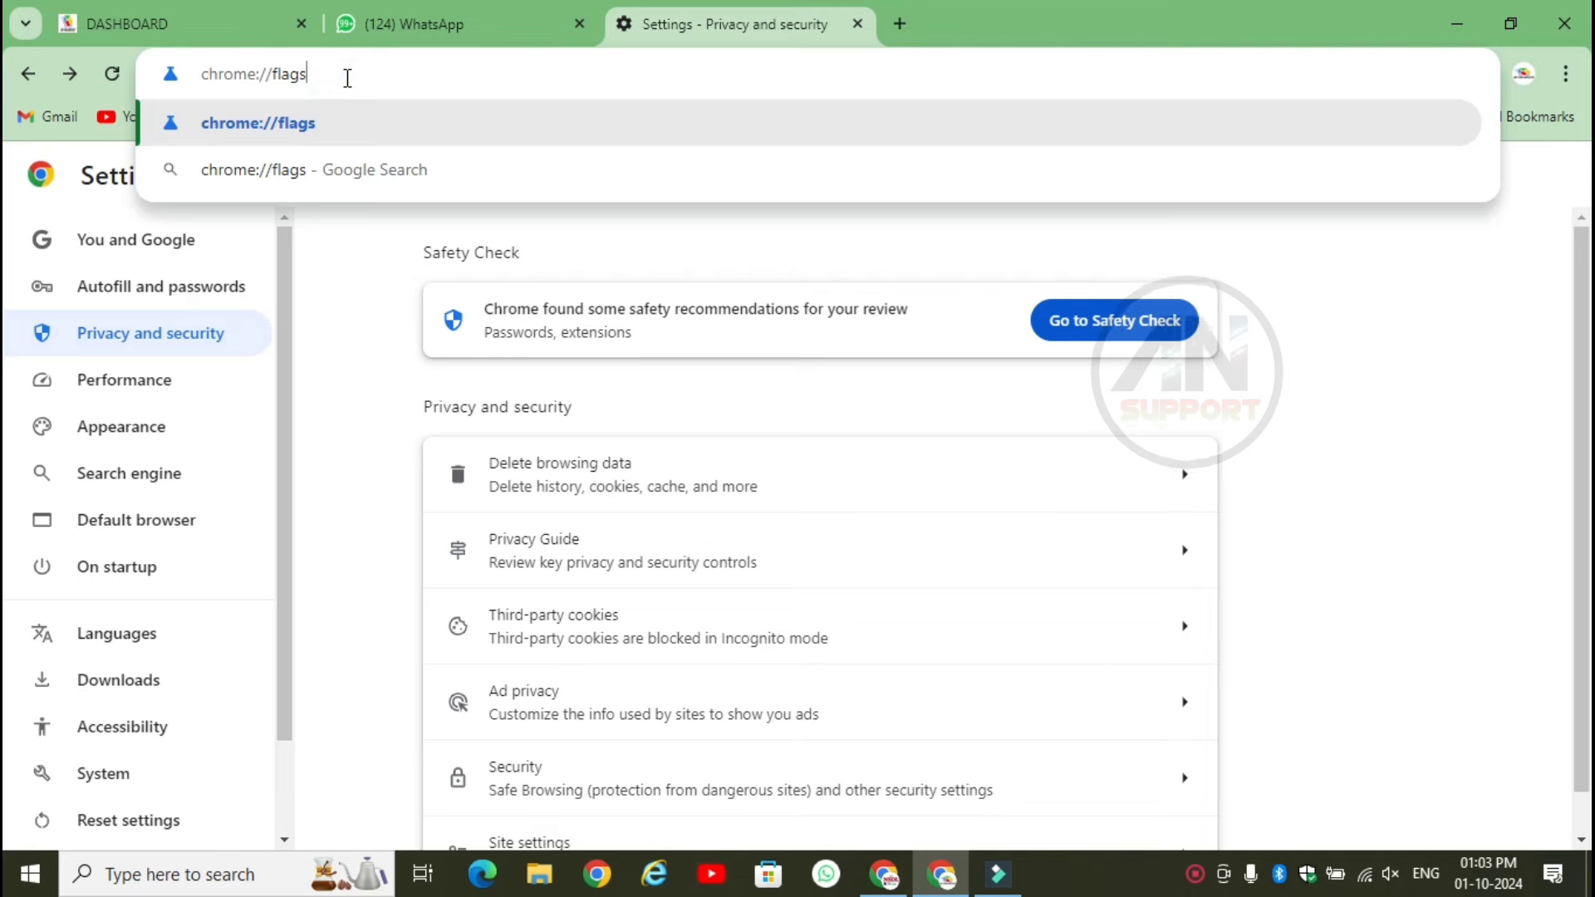
{"action": "key", "text": "Return"}
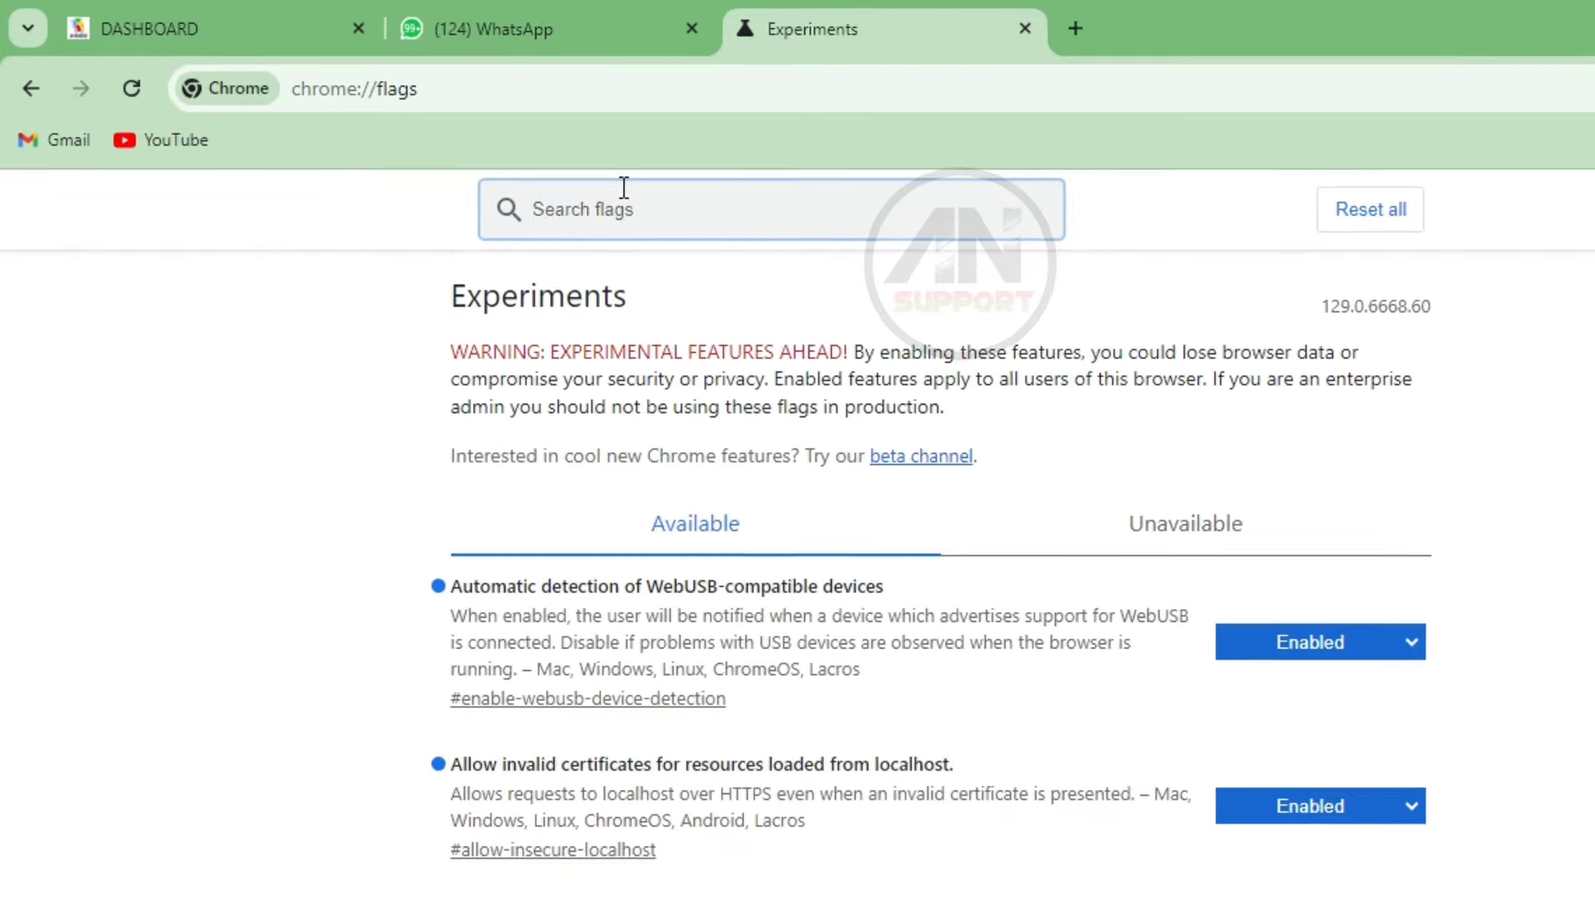
- Search flags for 'cer' and set 'Allow invalid certificates for resources loaded from localhost' to Enabled
{"action": "type", "text": "cer"}
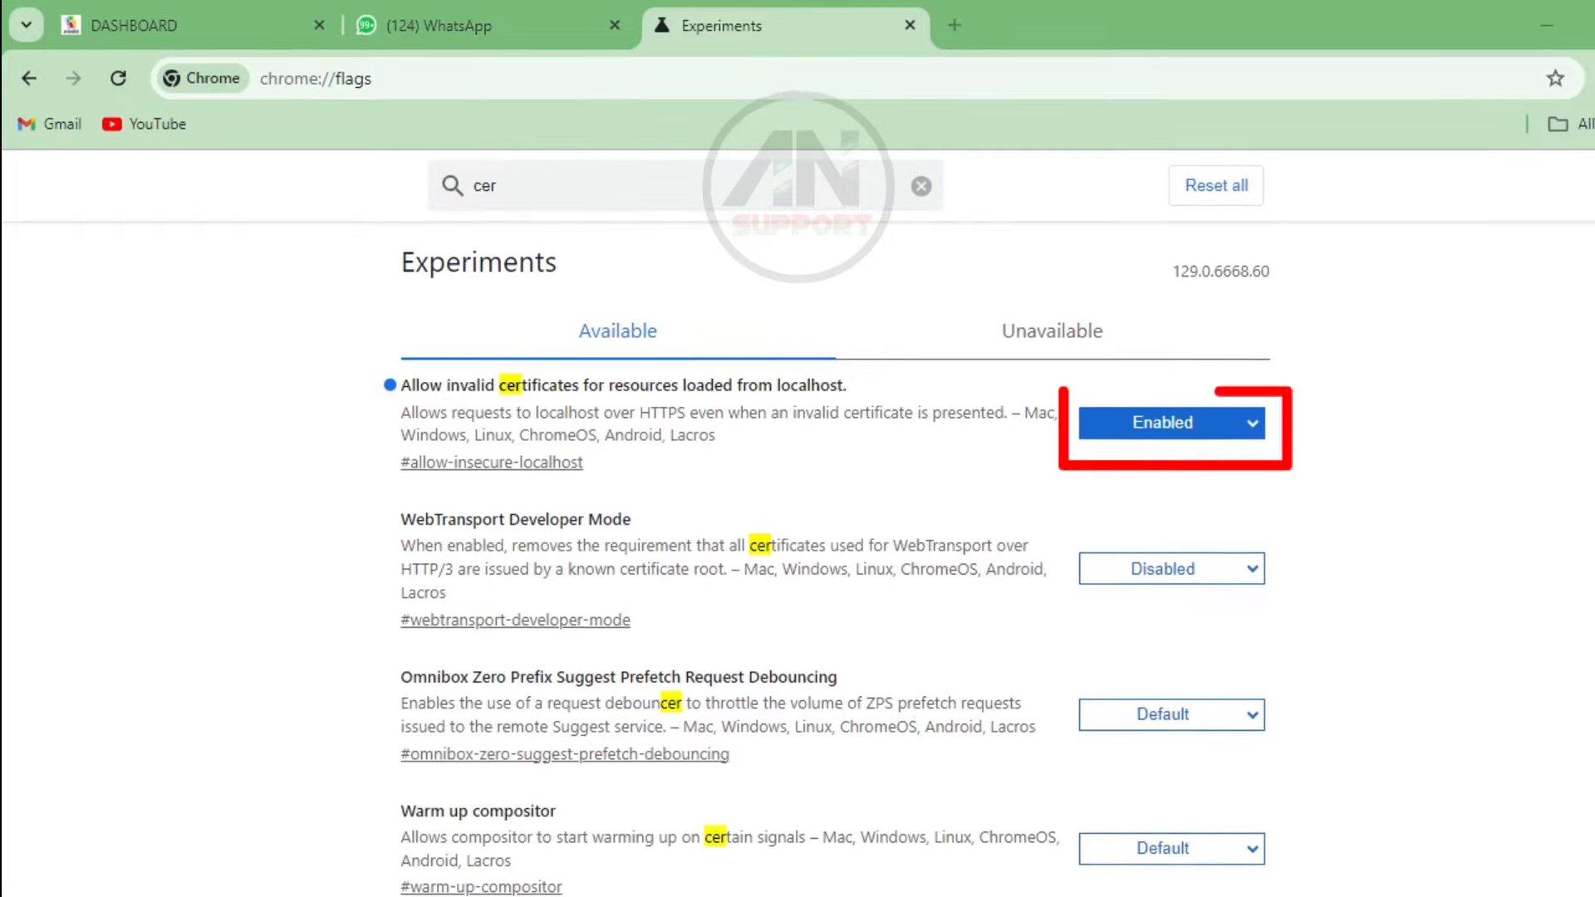
{"action": "left_click", "coordinate": [1182, 413]}
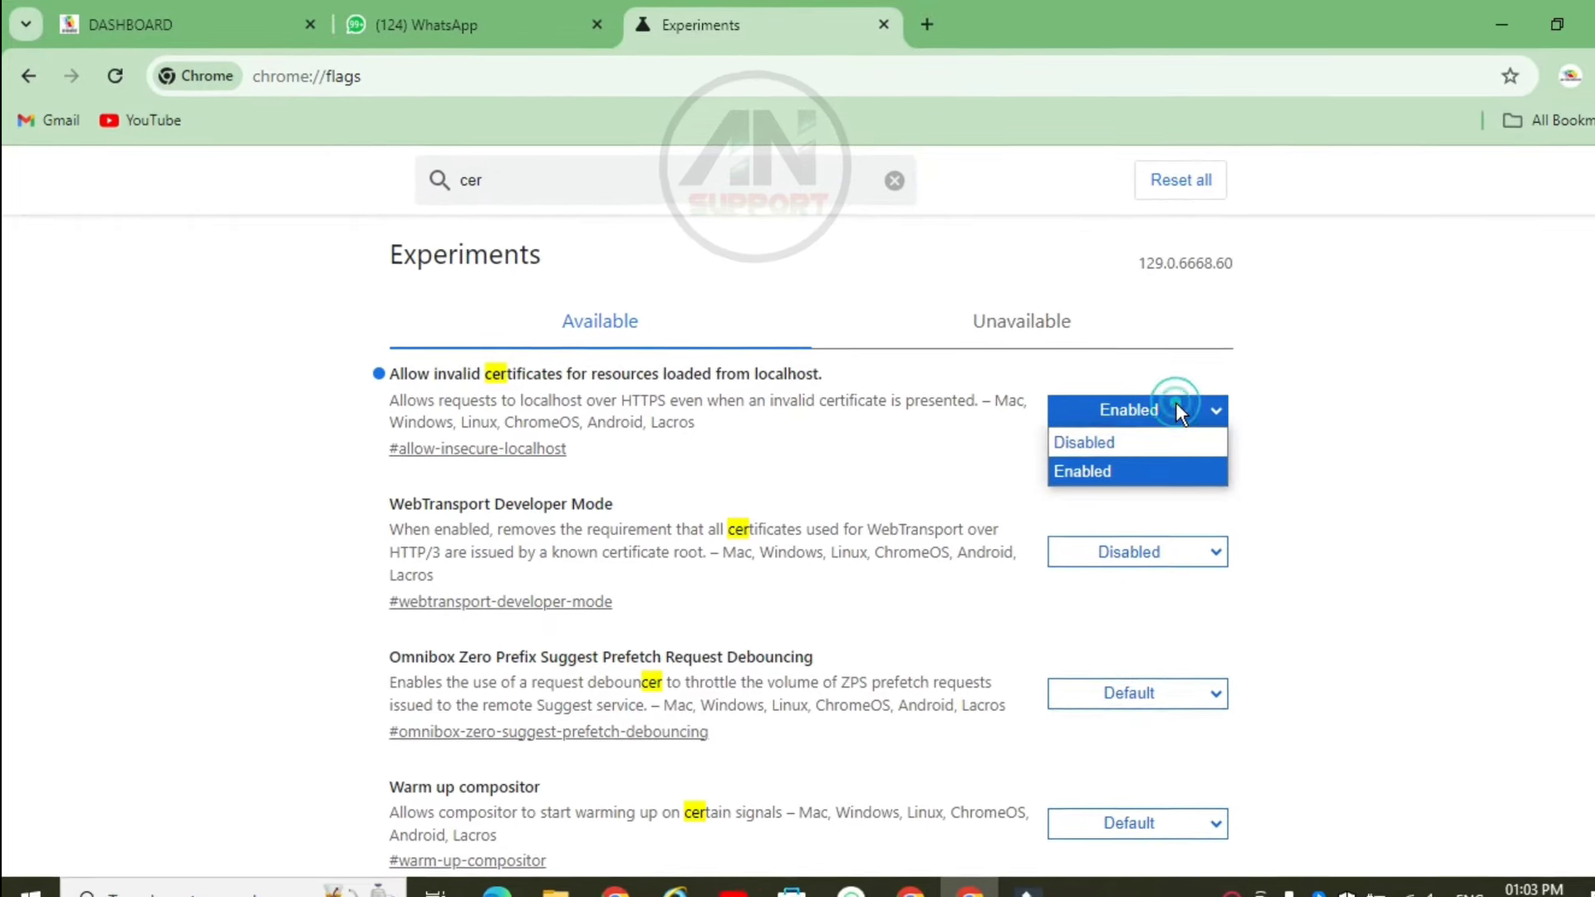
{"action": "left_click", "coordinate": [1068, 439]}
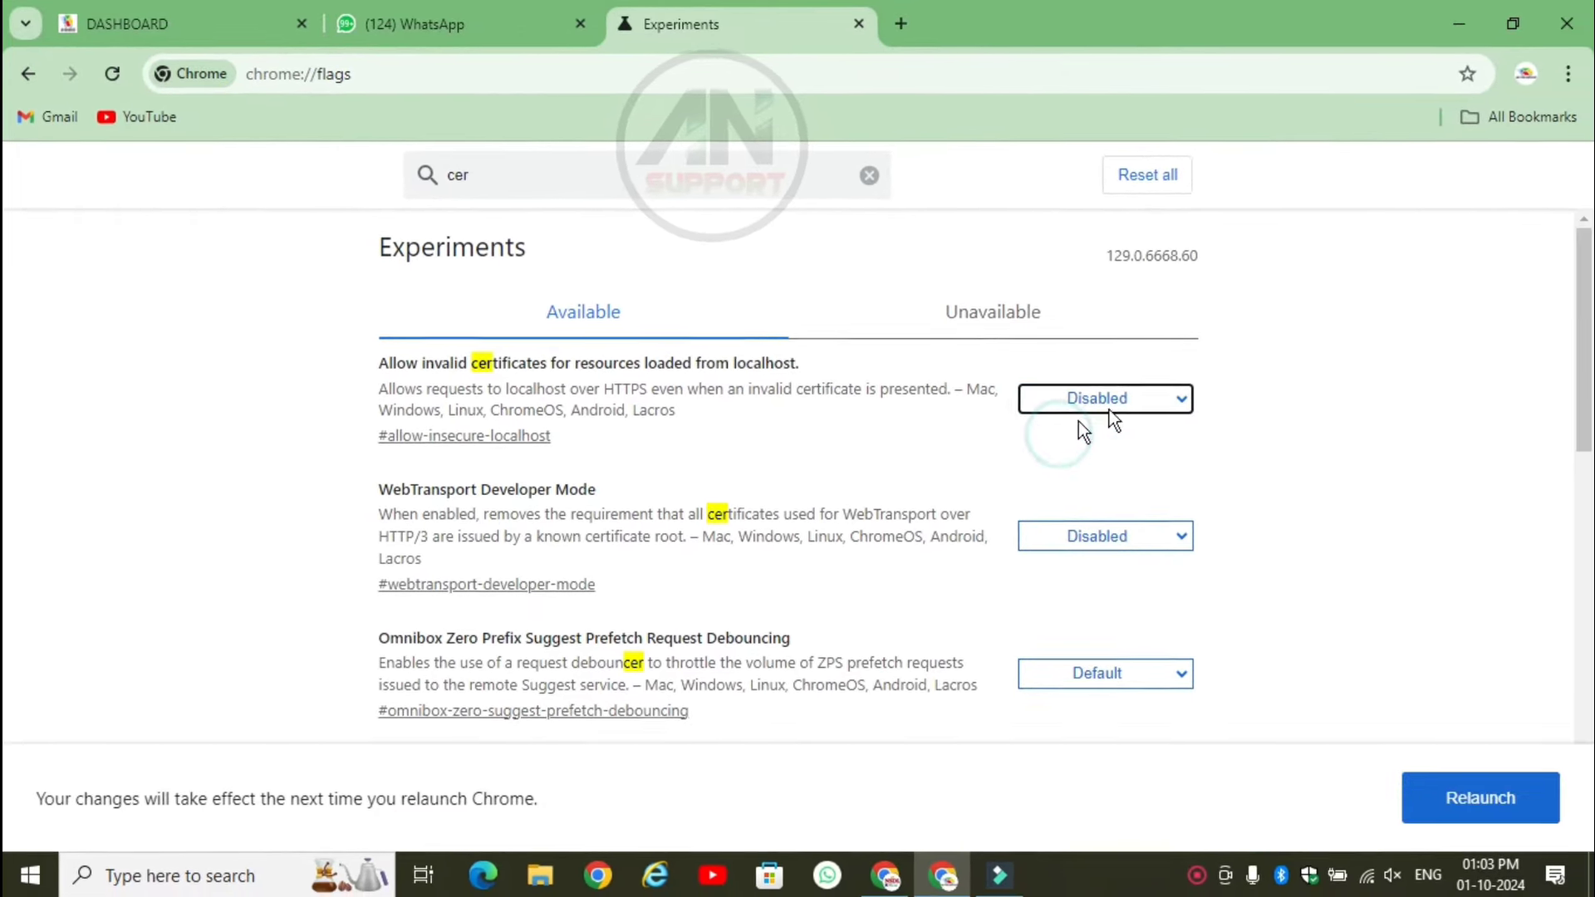
{"action": "left_click", "coordinate": [1124, 401]}
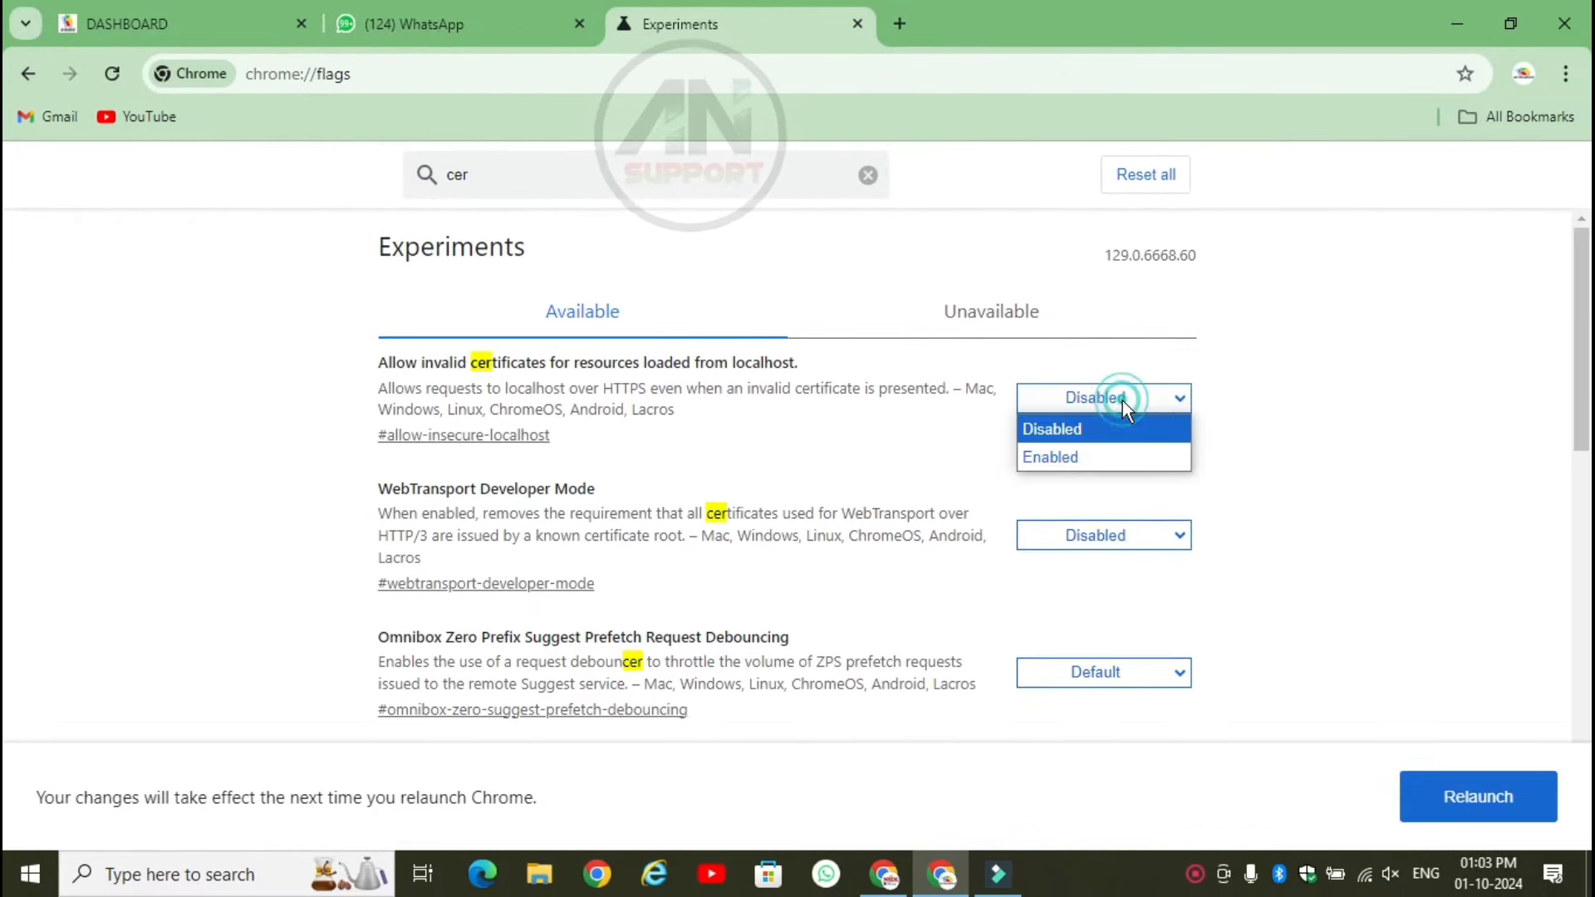
{"action": "left_click", "coordinate": [1070, 460]}
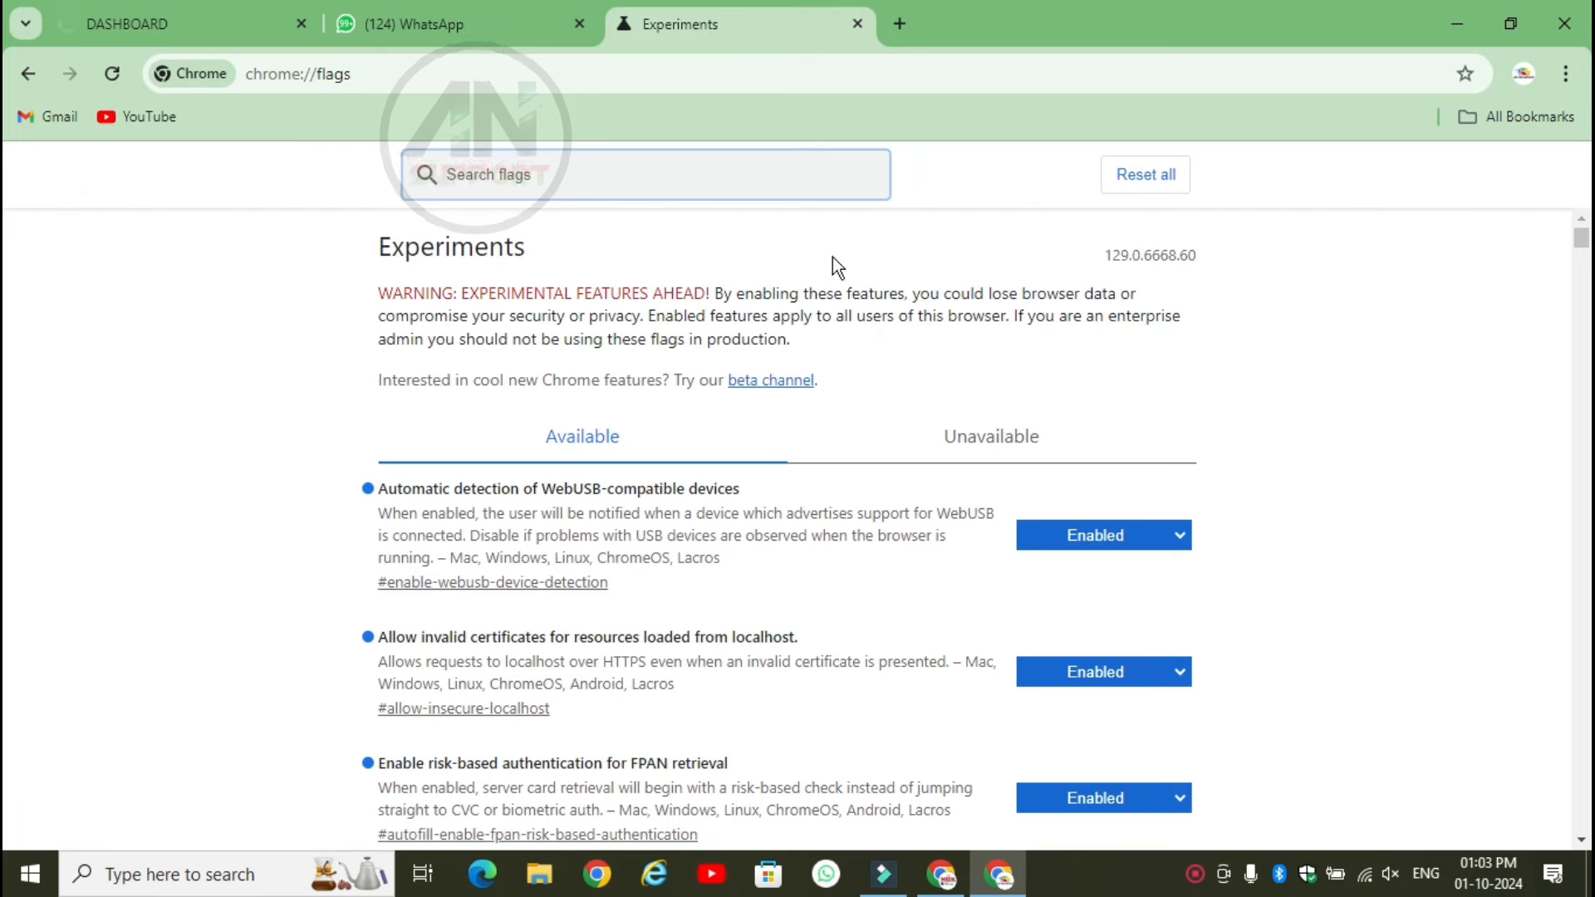
- Close the Experiments tab and reload the portal dashboard, wallet still at ₹105.00
{"action": "left_click", "coordinate": [858, 24]}
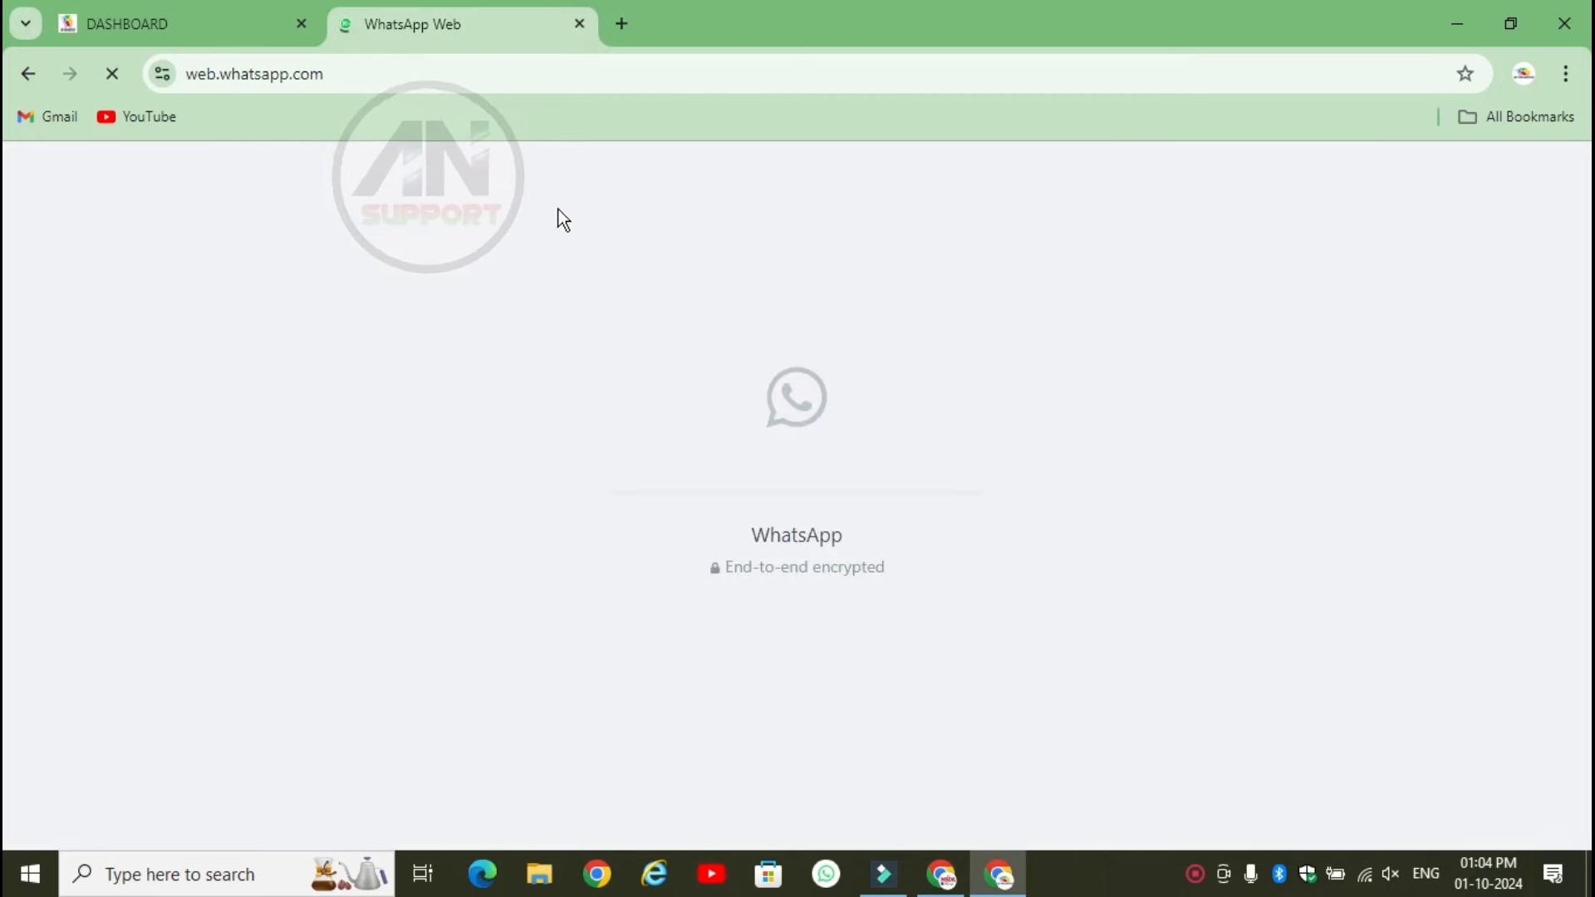
{"action": "left_click", "coordinate": [176, 17]}
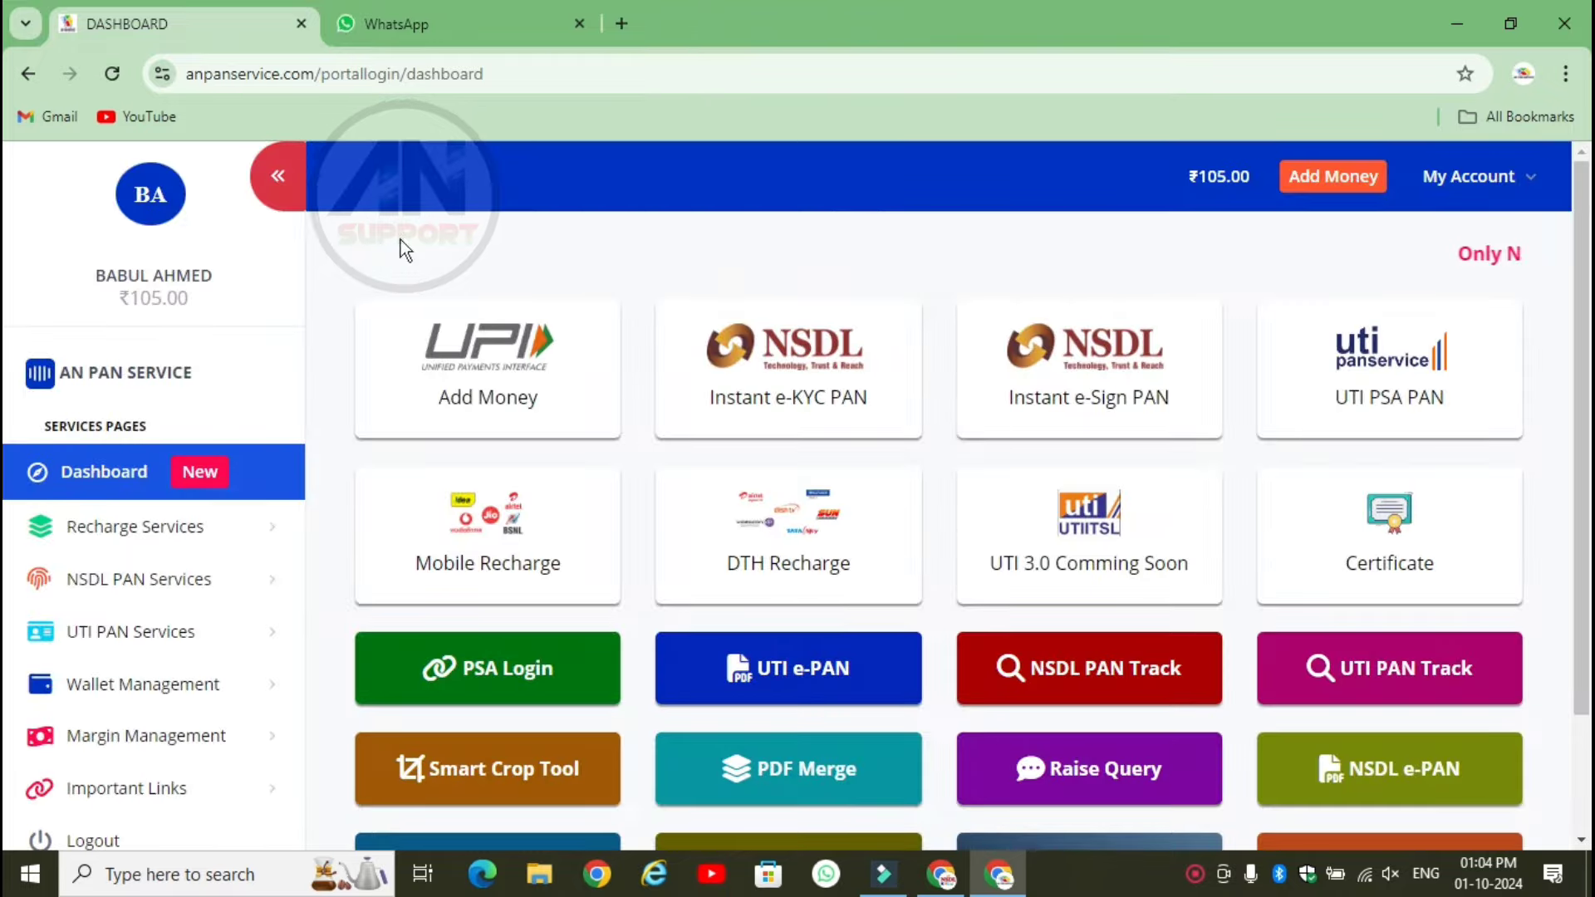
{"action": "left_click", "coordinate": [192, 471]}
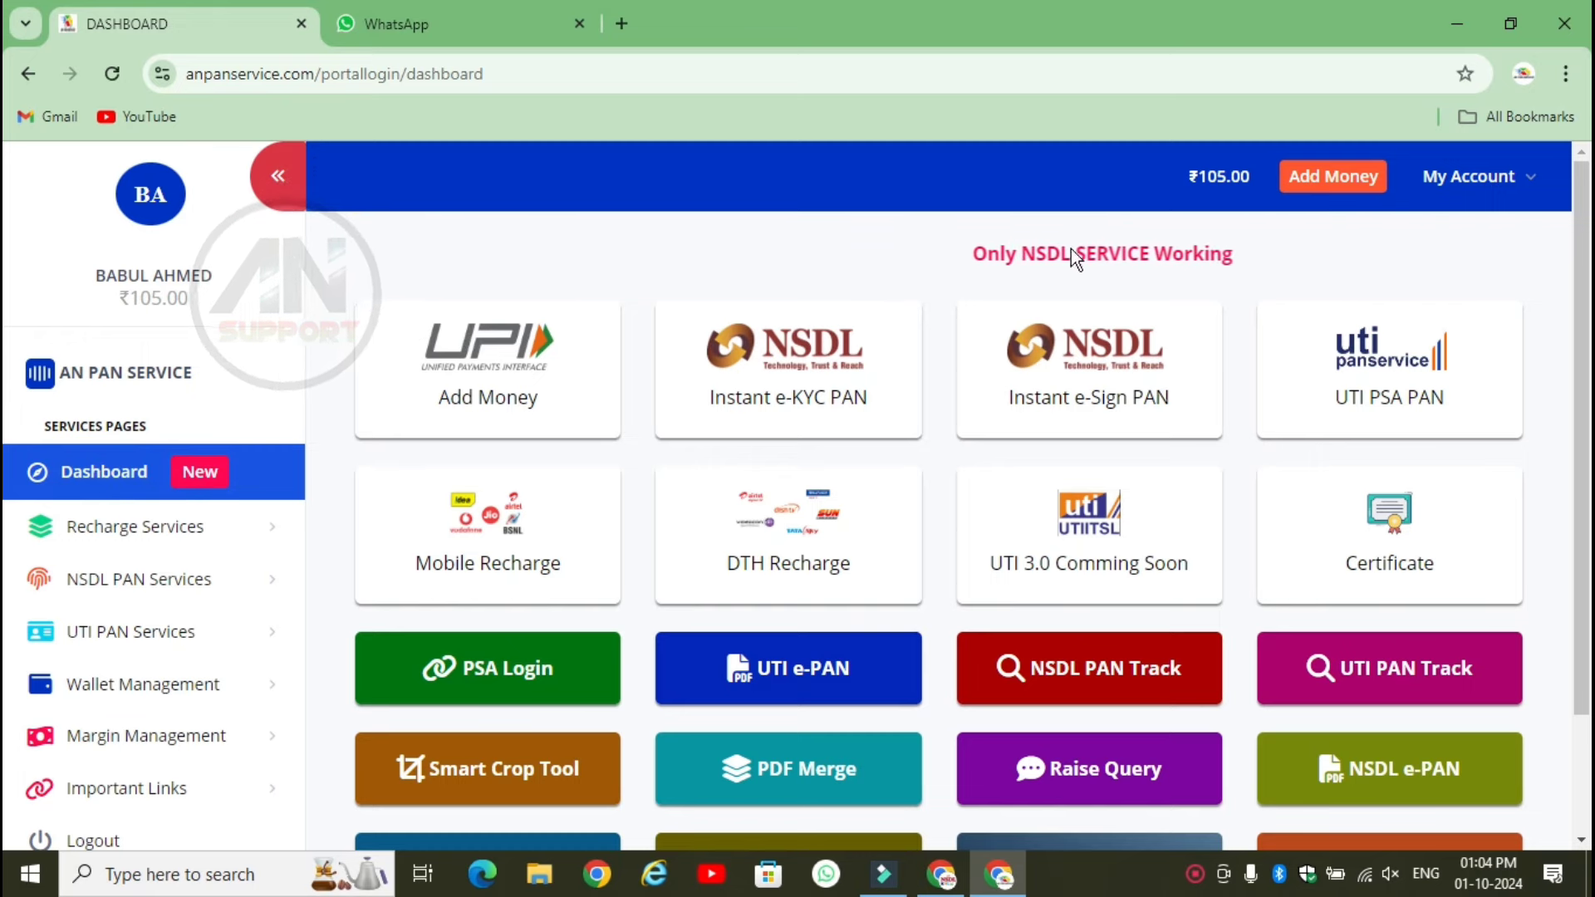
{"action": "left_click", "coordinate": [1195, 874]}
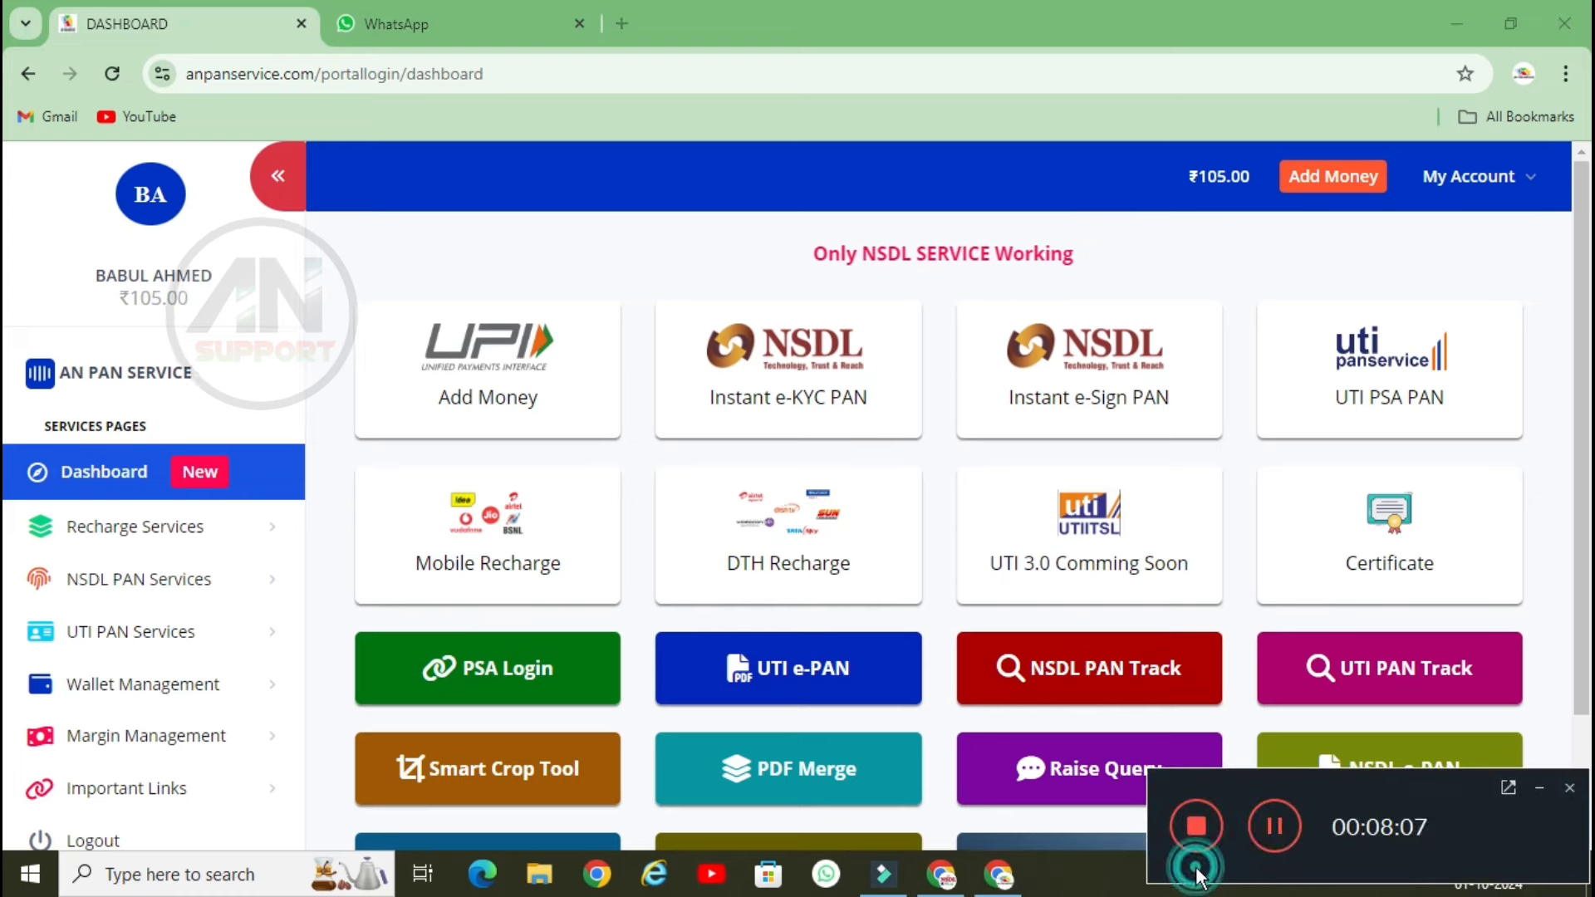
{"action": "left_click", "coordinate": [1274, 826]}
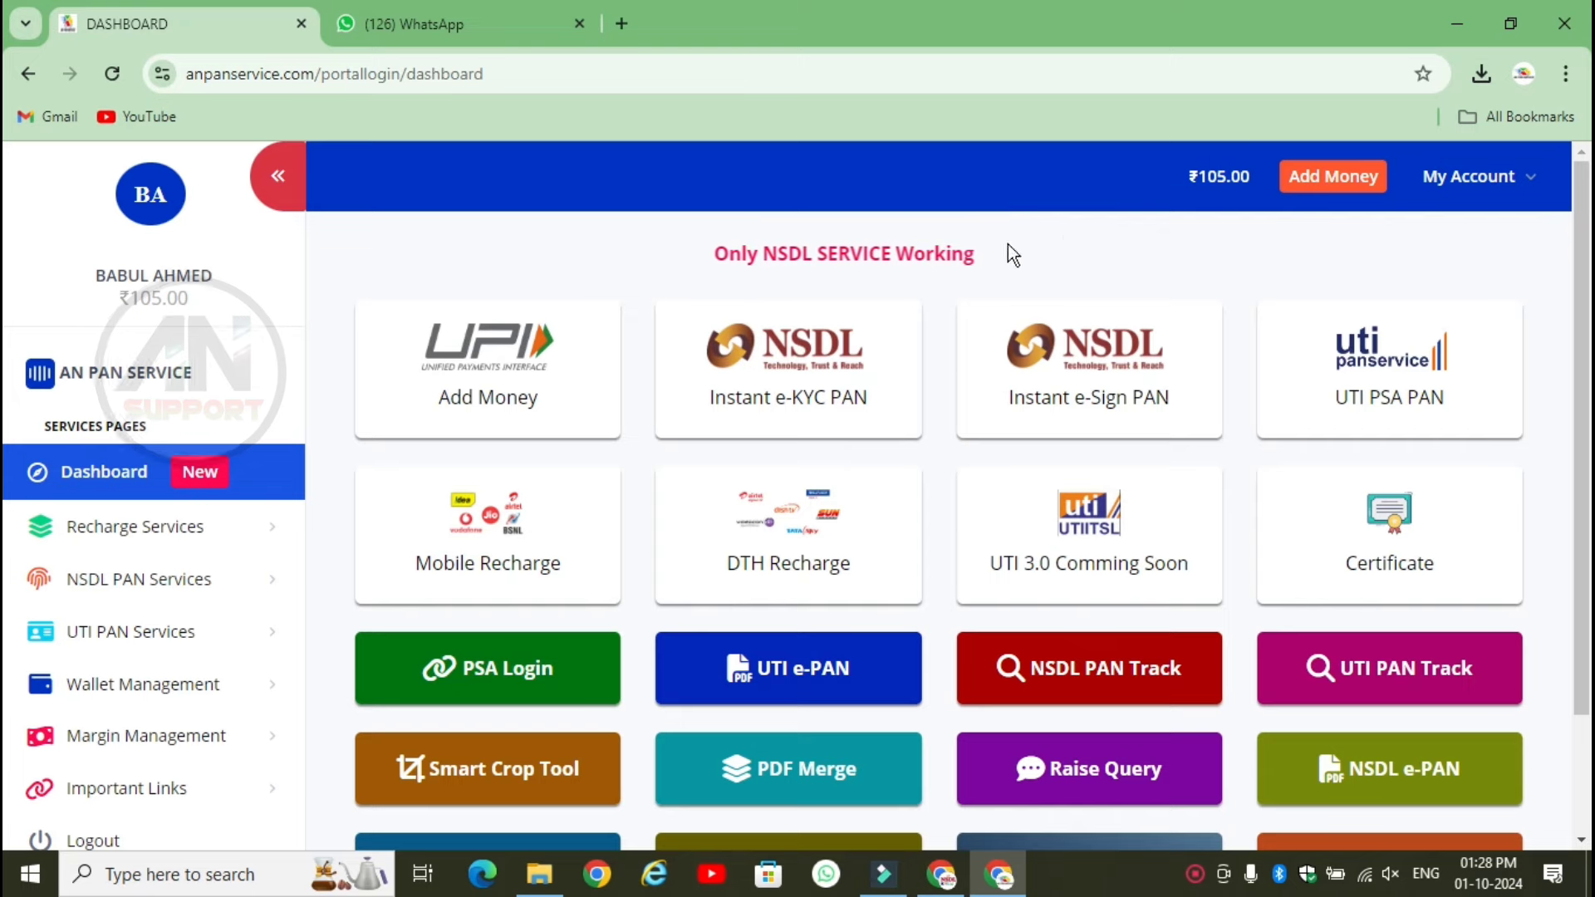
- Open the Instant e-KYC PAN service with ESIGN - Scan Based PAN mode and New PAN (Form 49A) type
{"action": "left_click", "coordinate": [789, 398]}
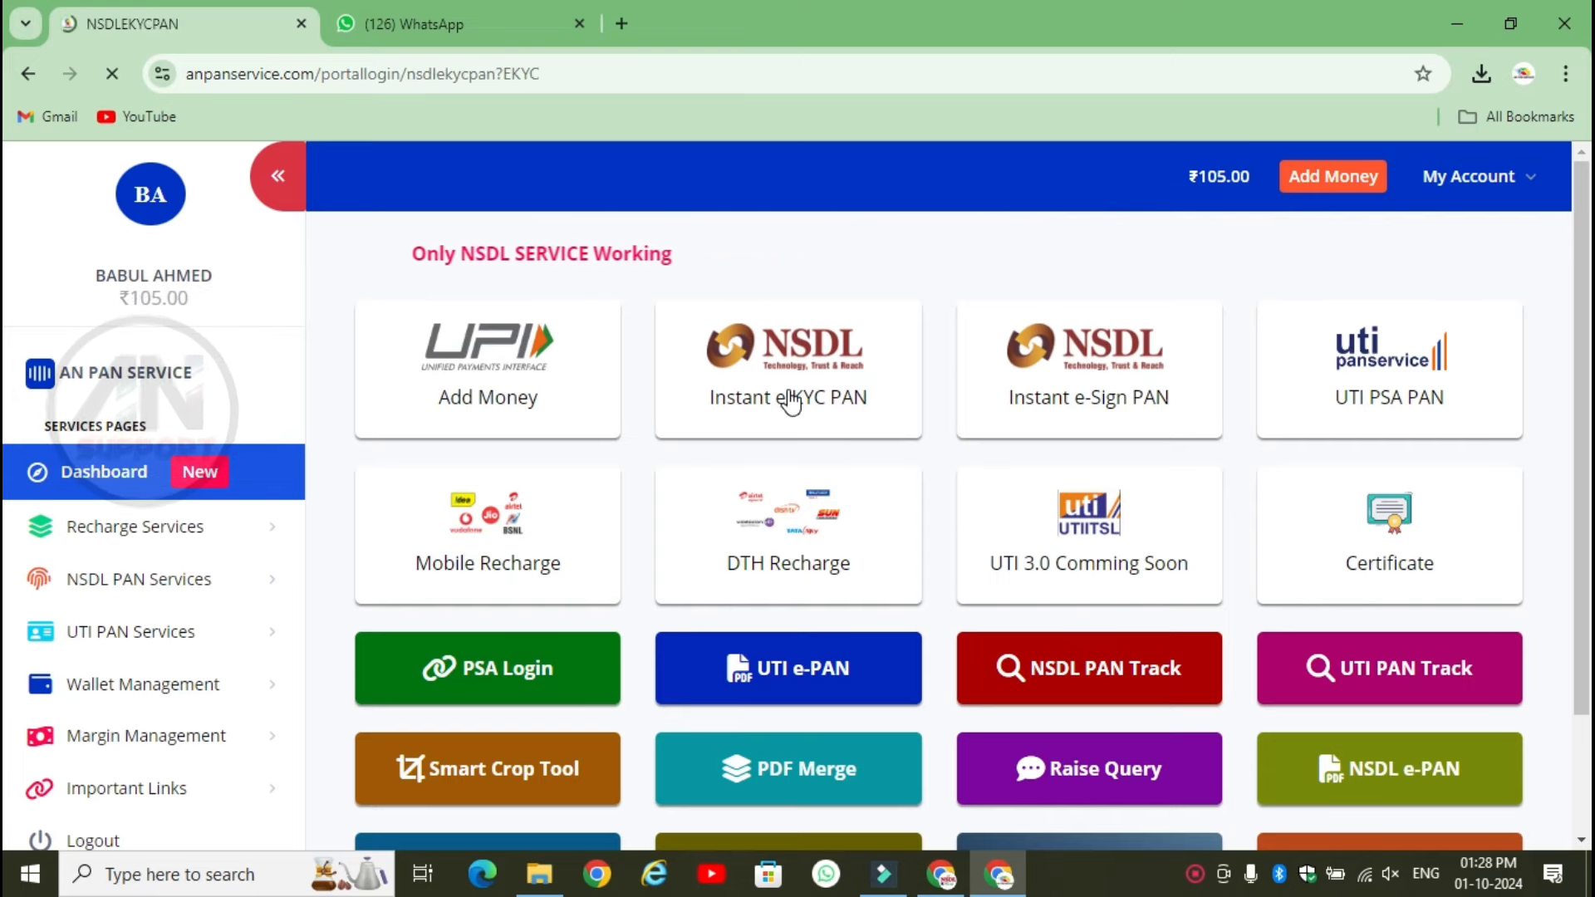
{"action": "left_click", "coordinate": [1029, 344]}
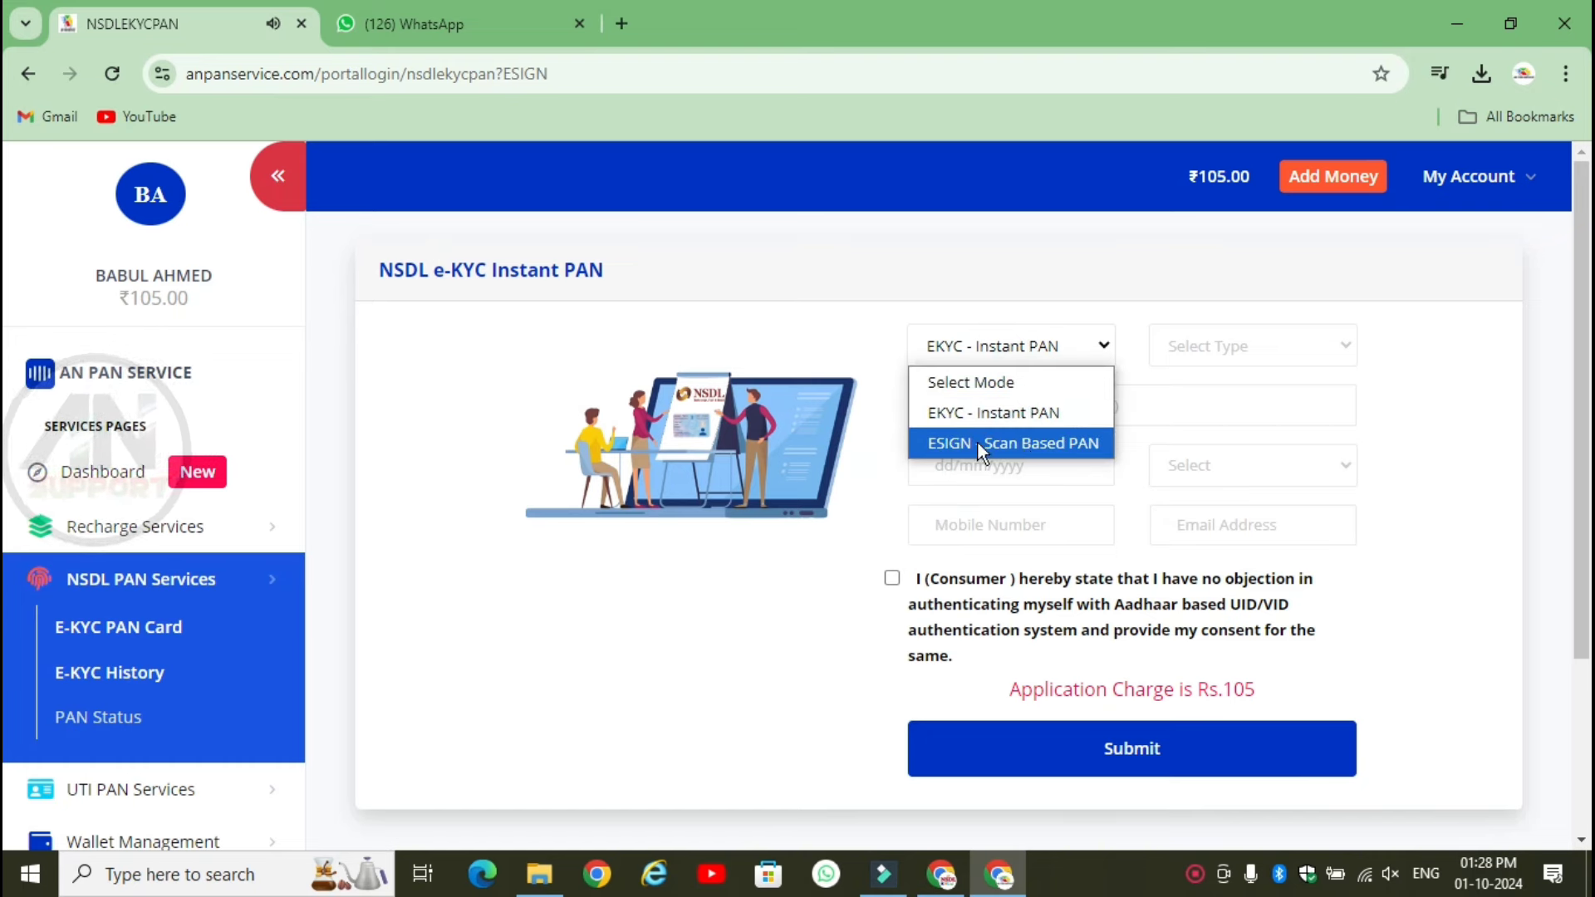
{"action": "left_click", "coordinate": [979, 443]}
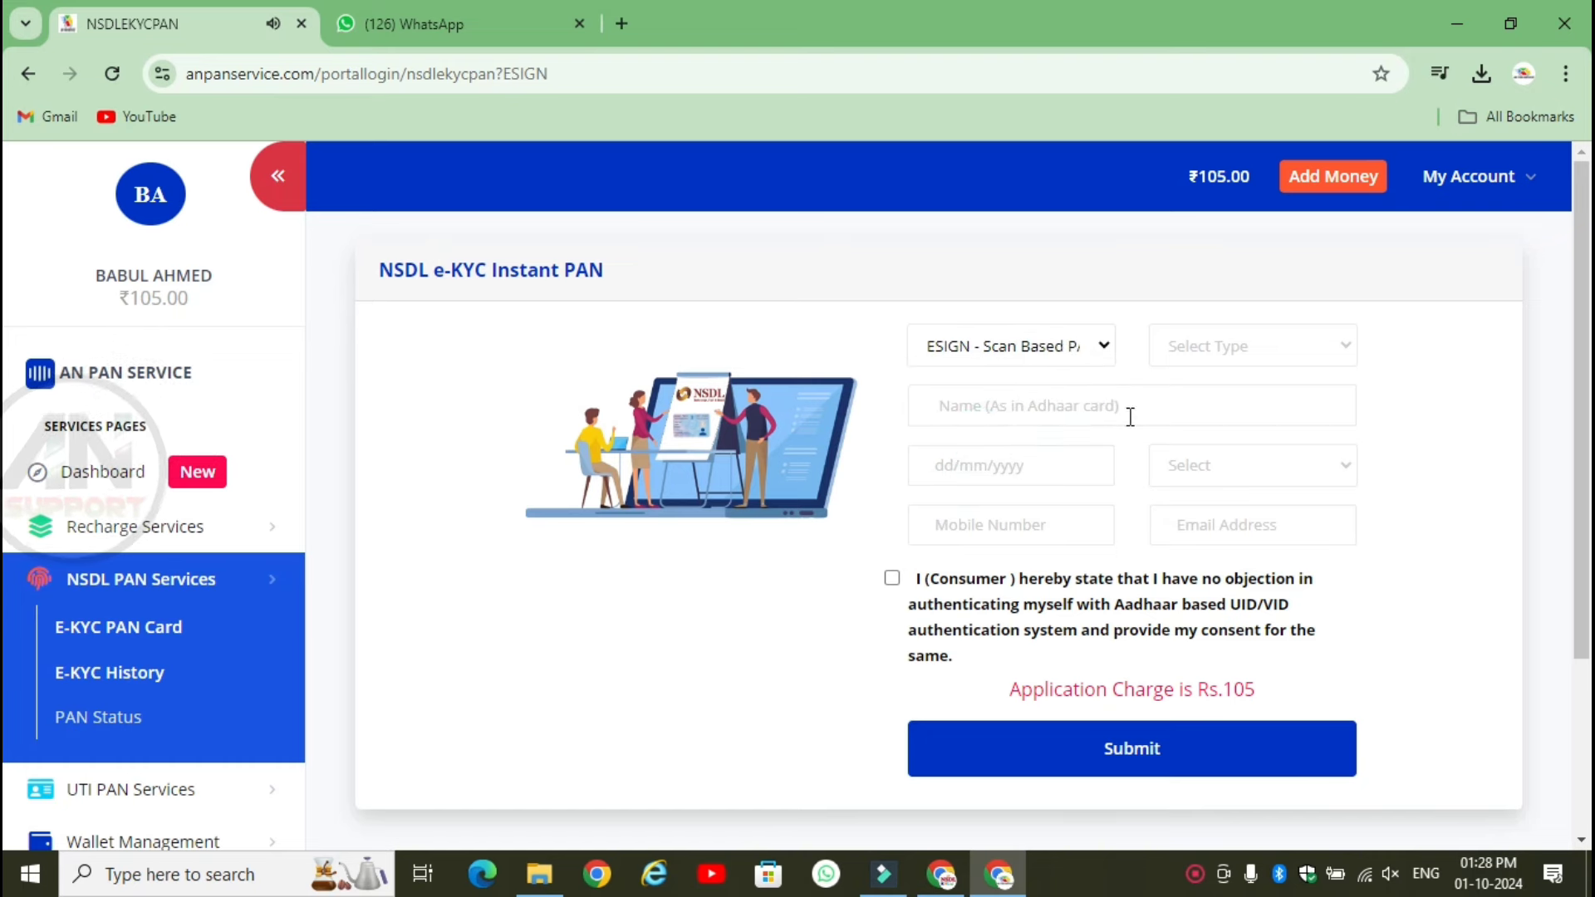
{"action": "left_click", "coordinate": [1232, 344]}
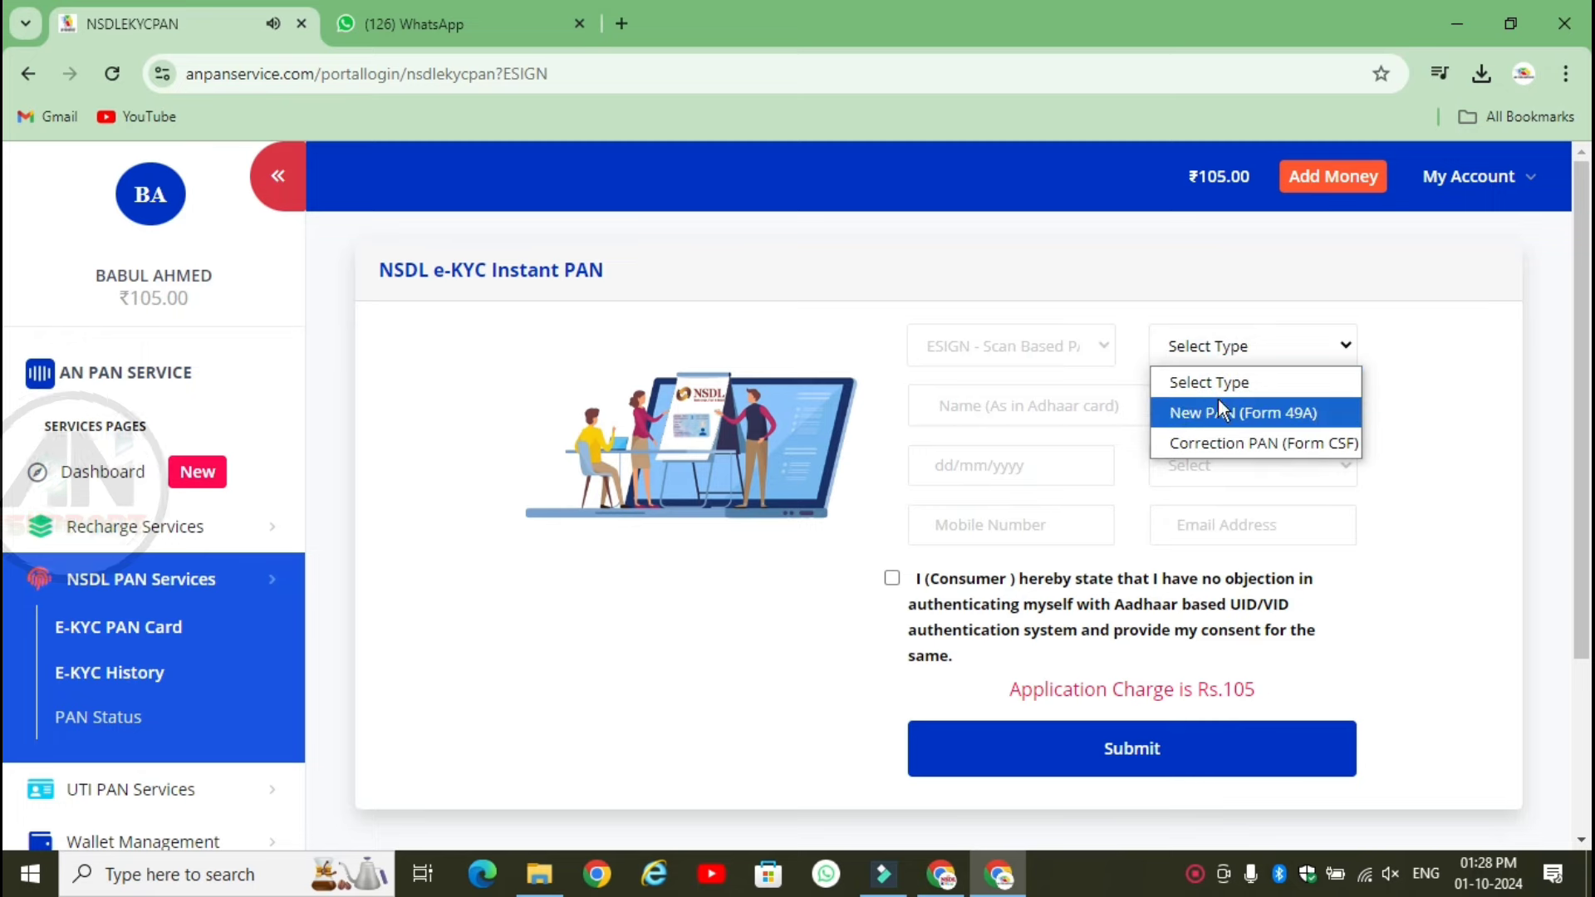
{"action": "left_click", "coordinate": [1268, 420]}
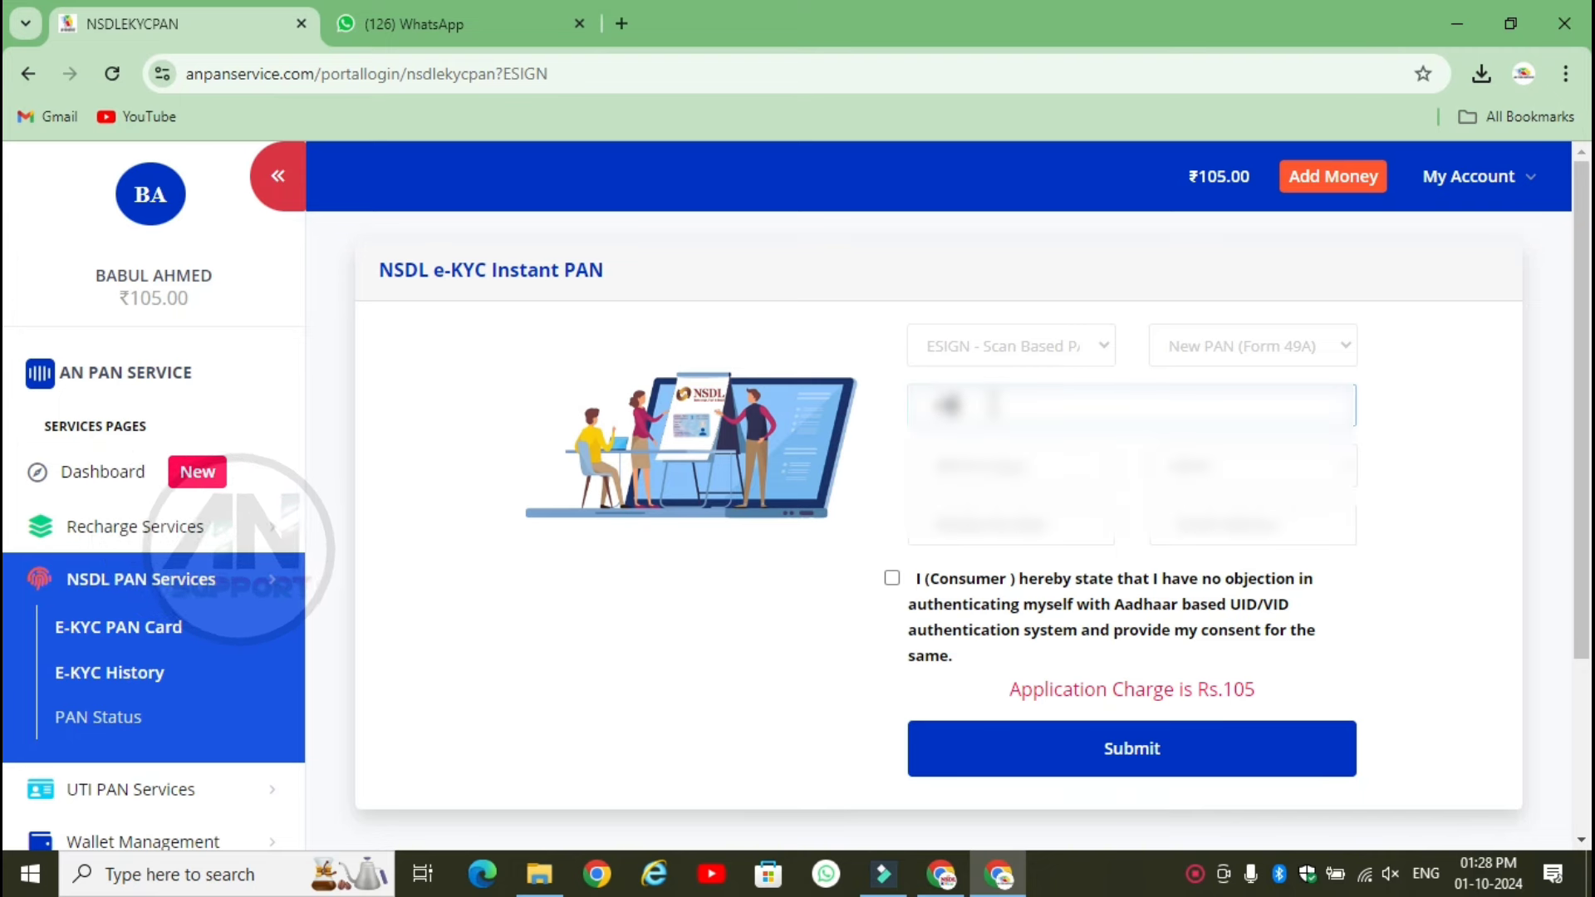
- Enter the applicant's name and date of birth, and set gender to Female
{"action": "type", "text": "AHMED"}
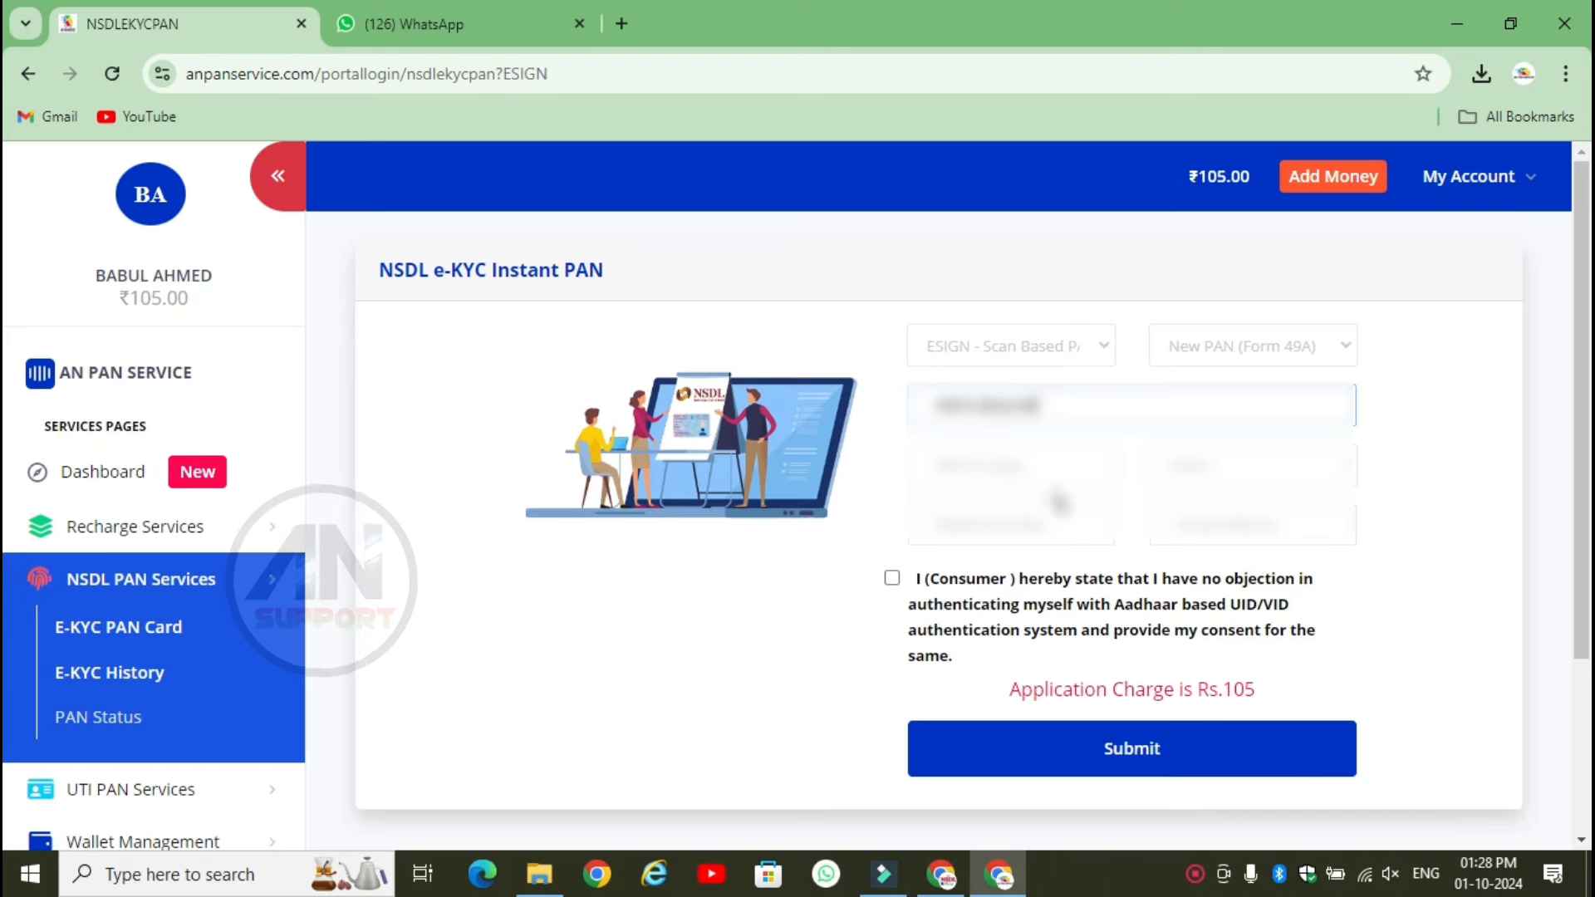
{"action": "left_click", "coordinate": [1070, 456]}
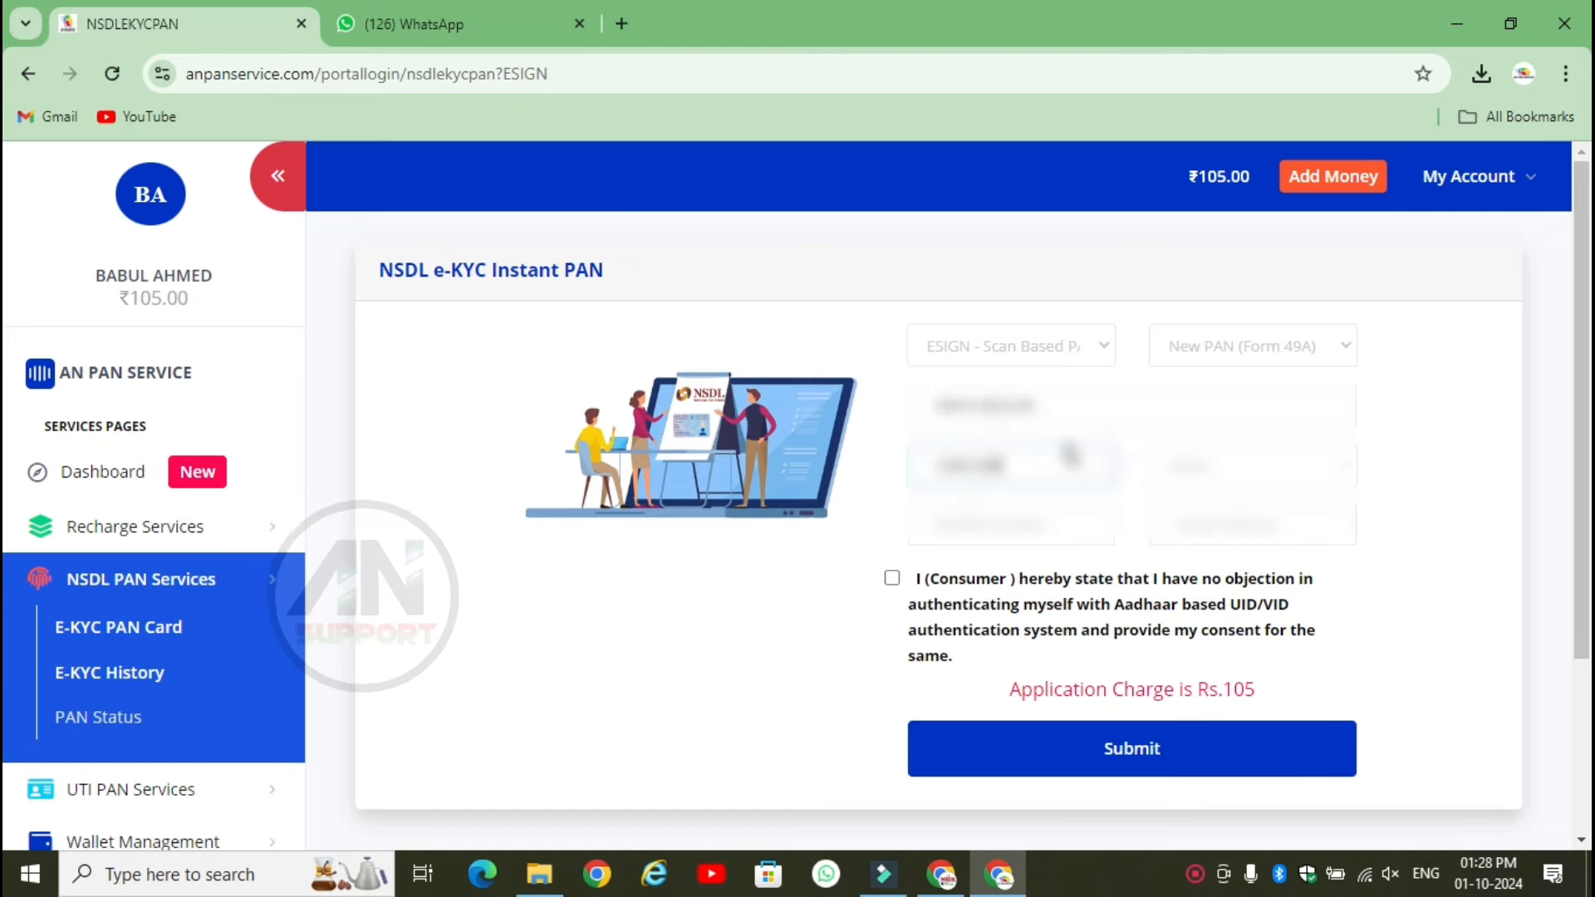
{"action": "left_click", "coordinate": [1197, 465]}
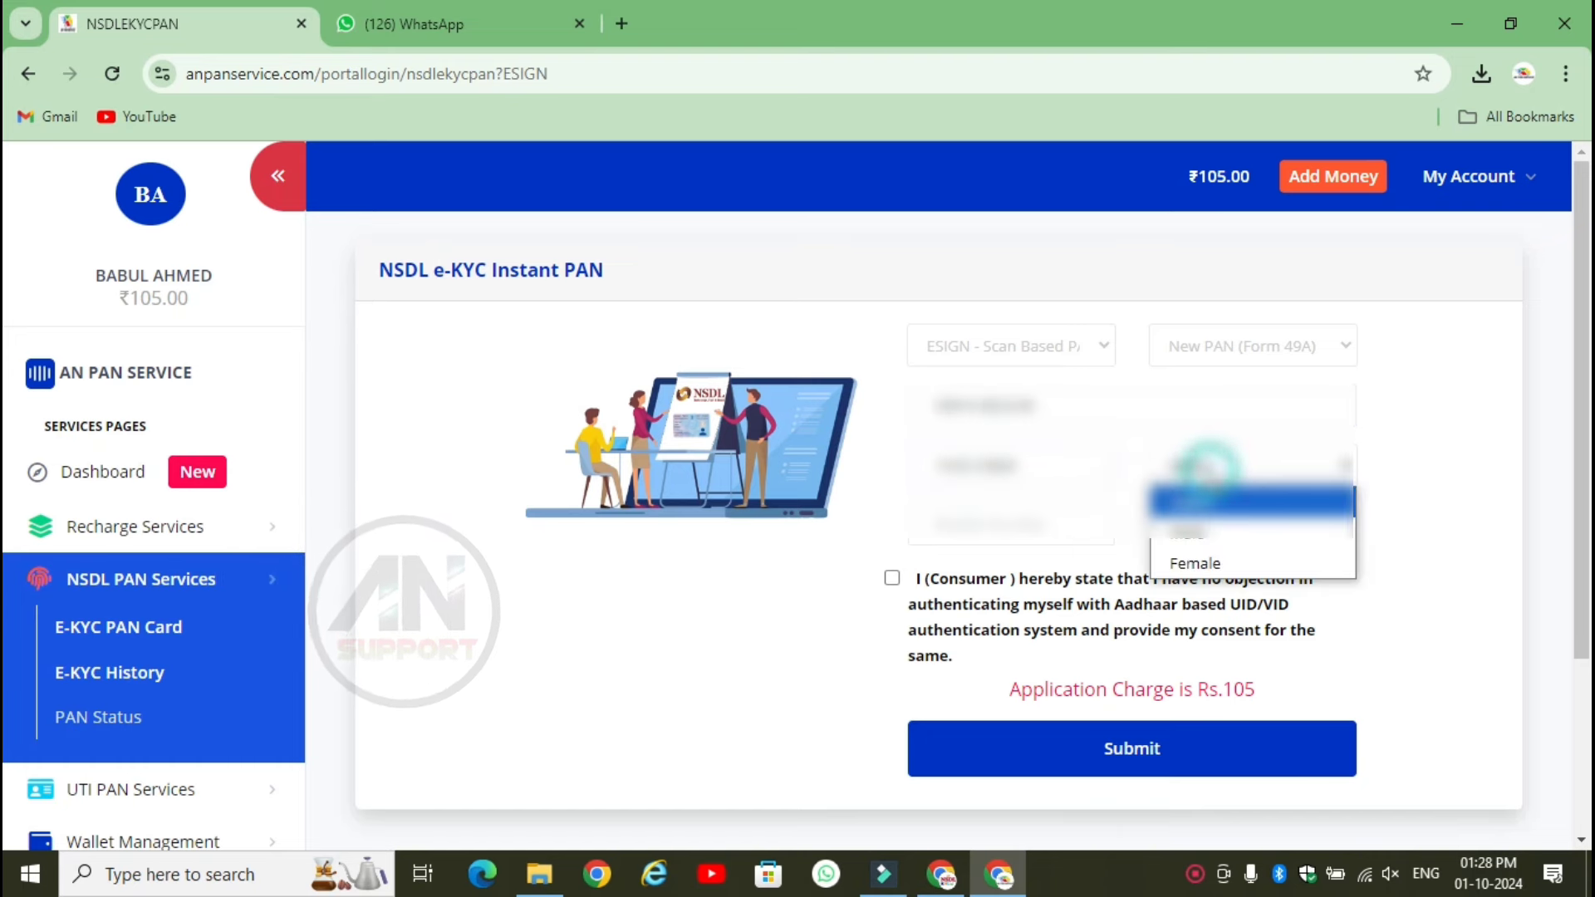
{"action": "left_click", "coordinate": [1220, 571]}
- Fill in the applicant's mobile number and e-mail address, and tick the Aadhaar authentication consent
{"action": "left_click", "coordinate": [981, 534]}
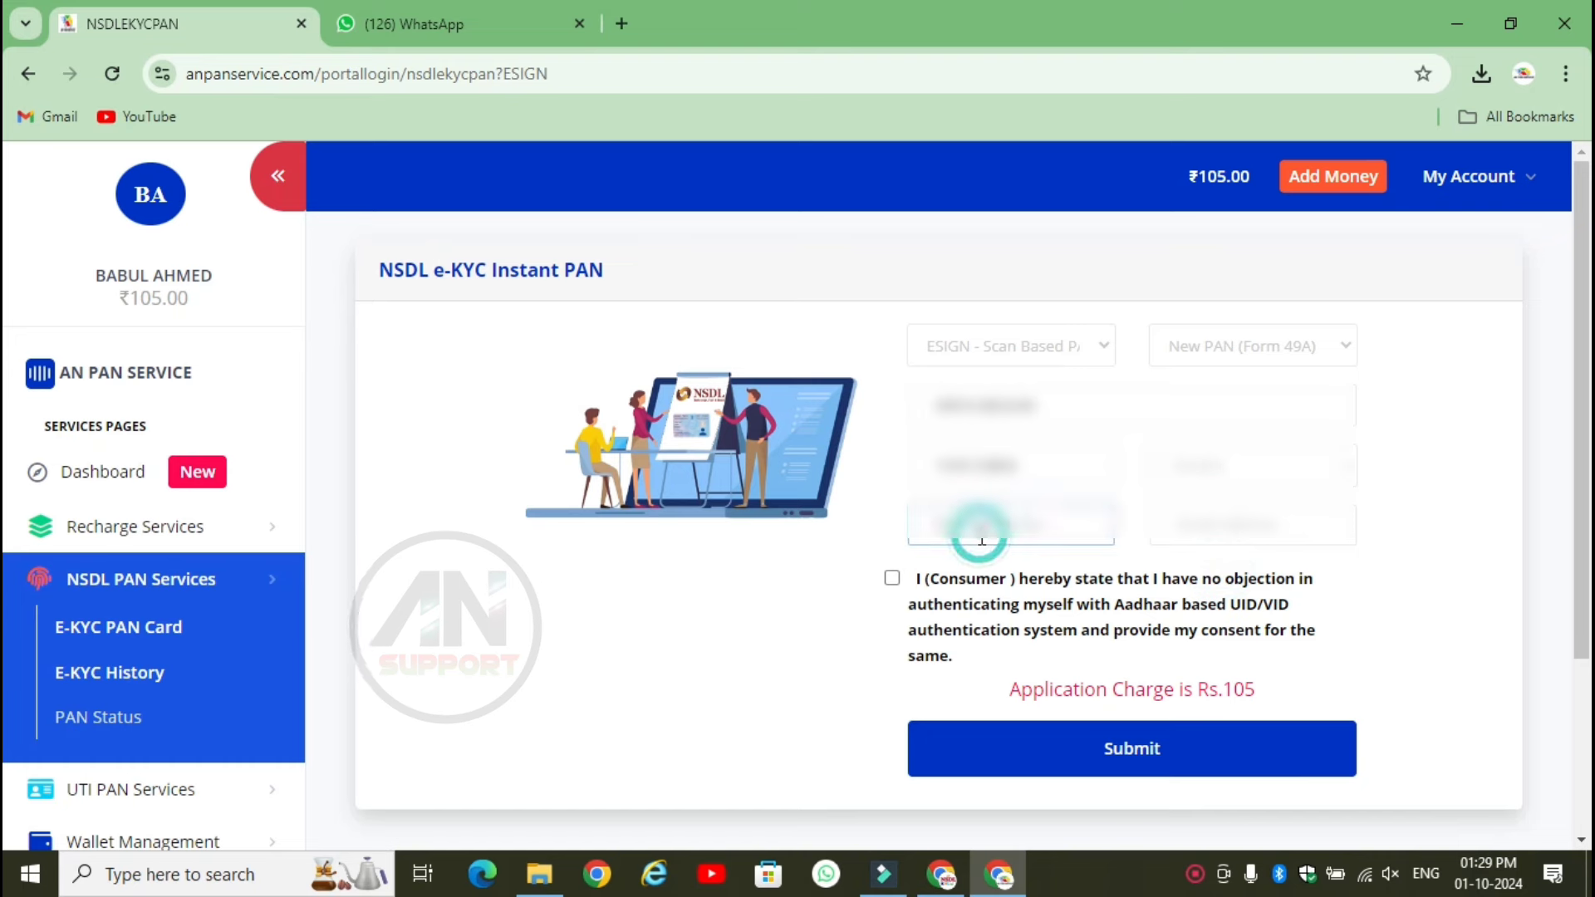
{"action": "type", "text": "xxxxxxxx"}
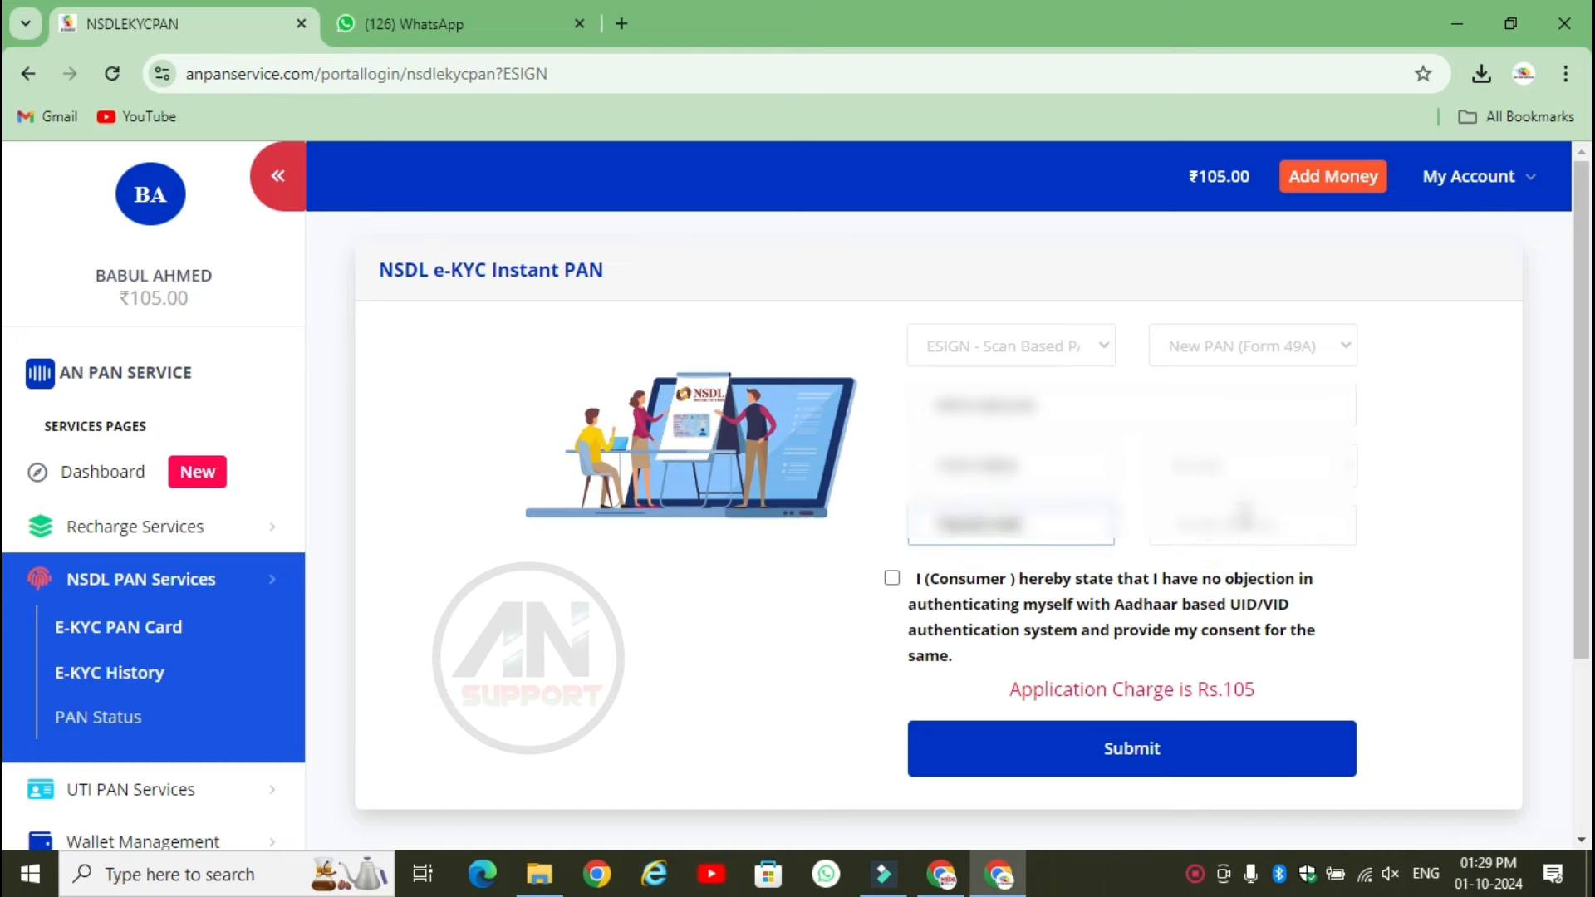
{"action": "left_click", "coordinate": [1246, 517]}
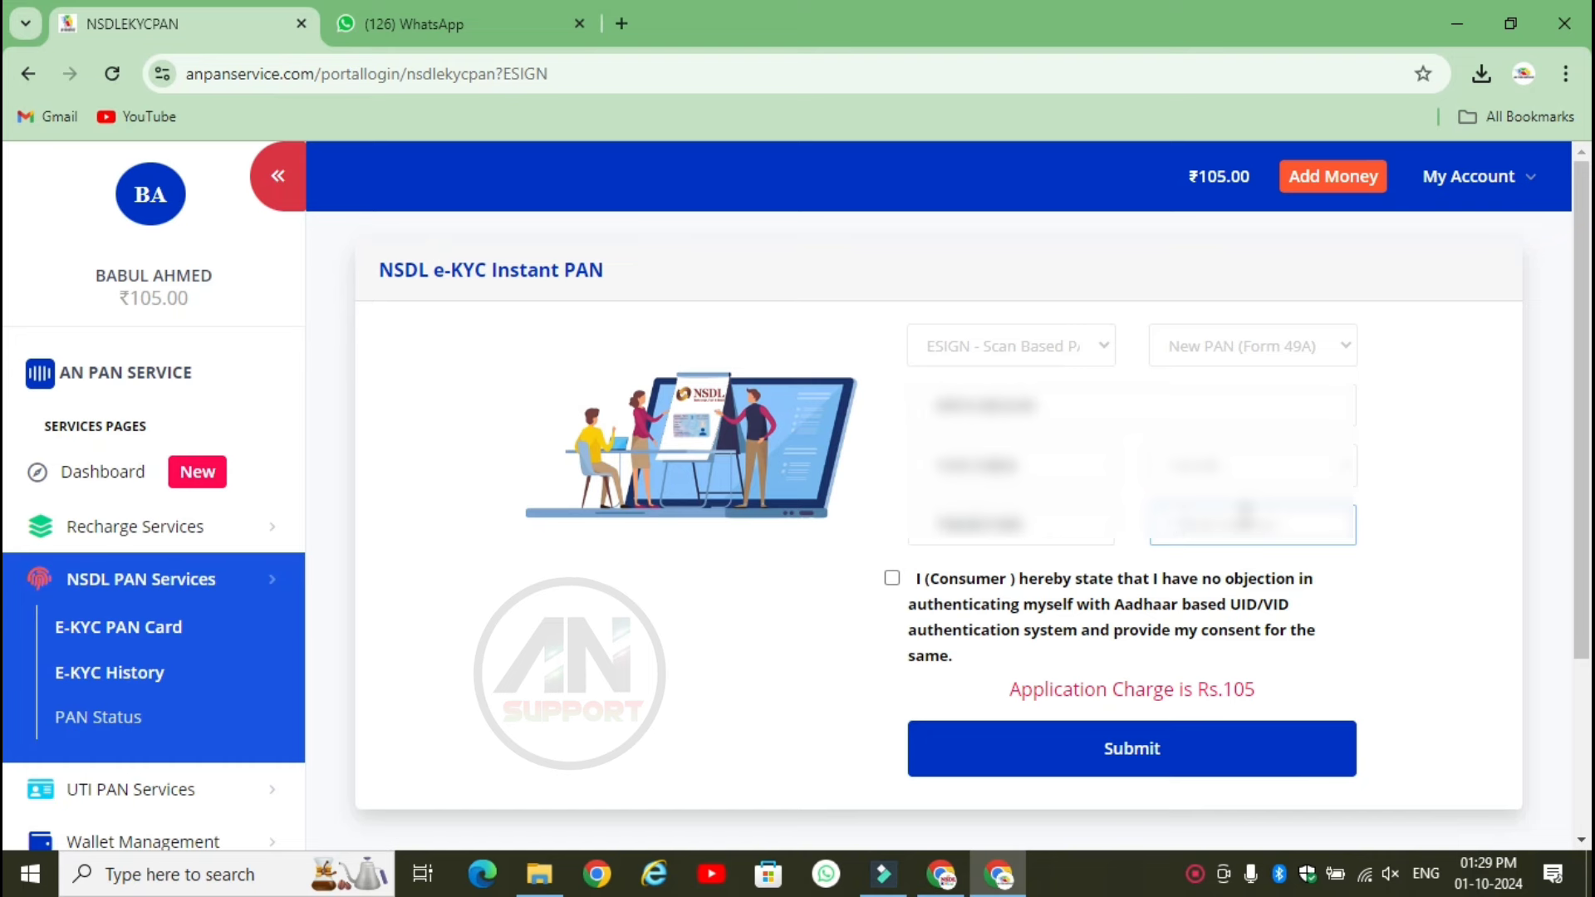
{"action": "type", "text": "xxxx"}
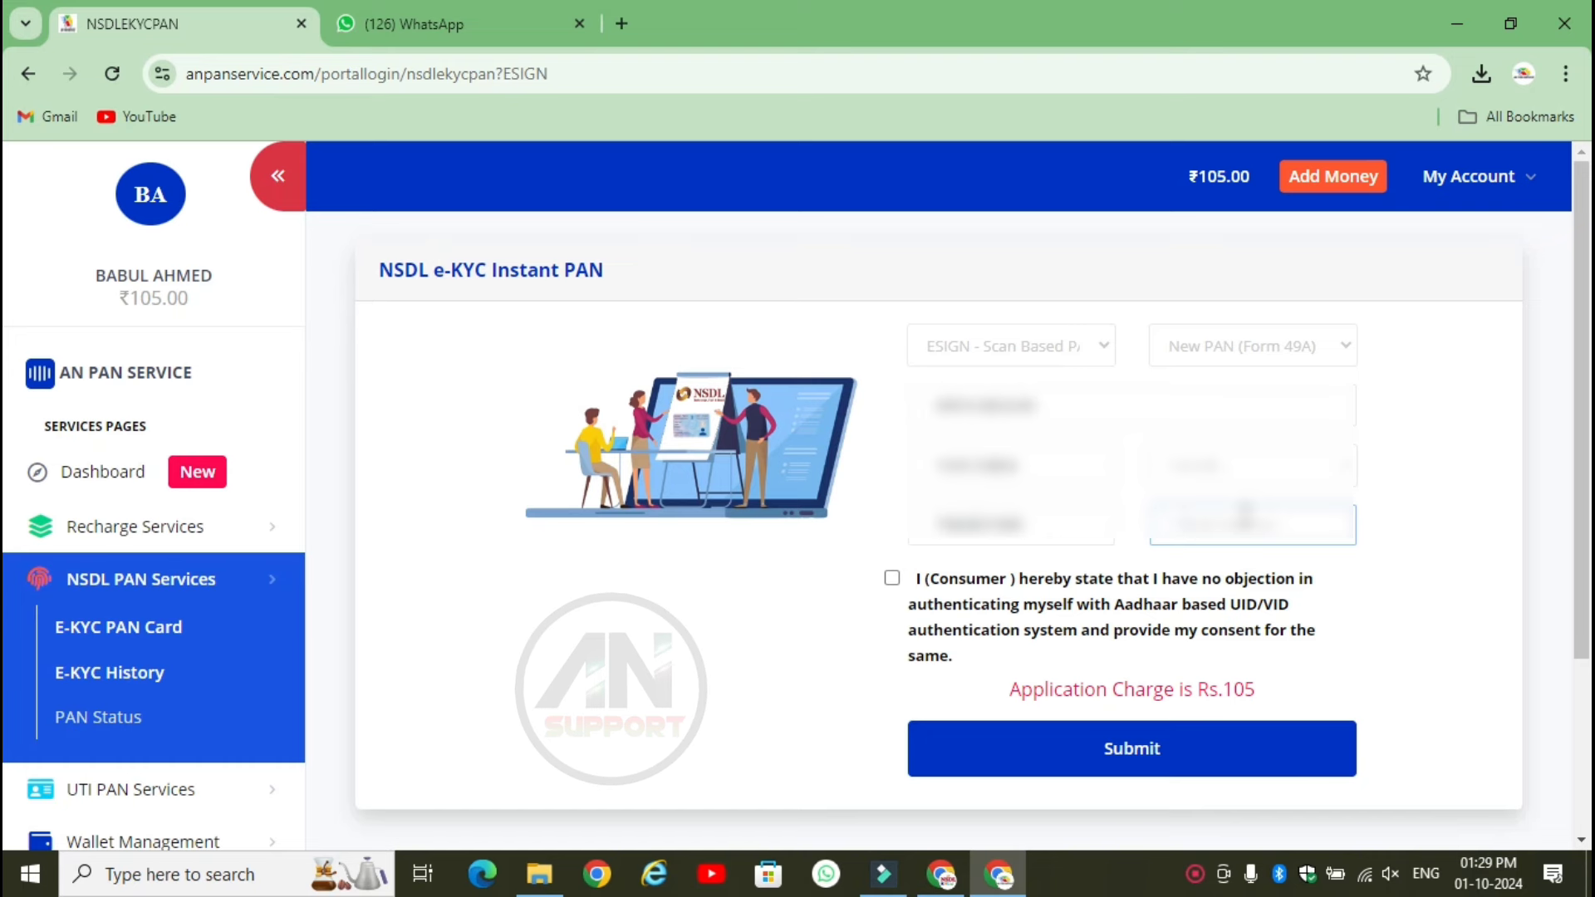
{"action": "type", "text": "xxxxxxx"}
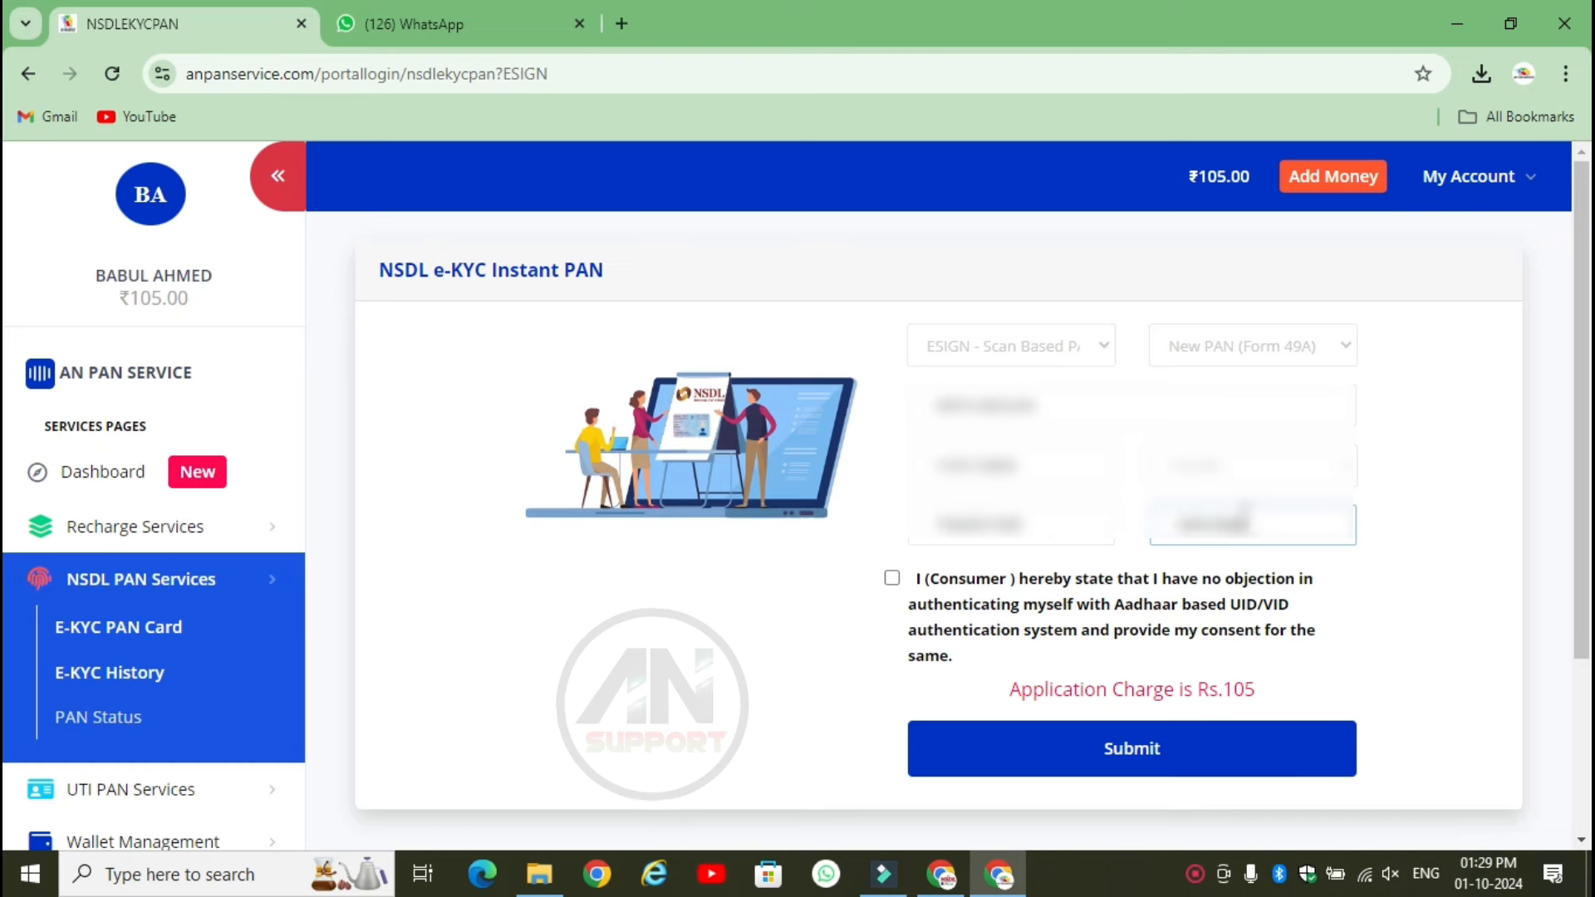
{"action": "type", "text": "xxxxx"}
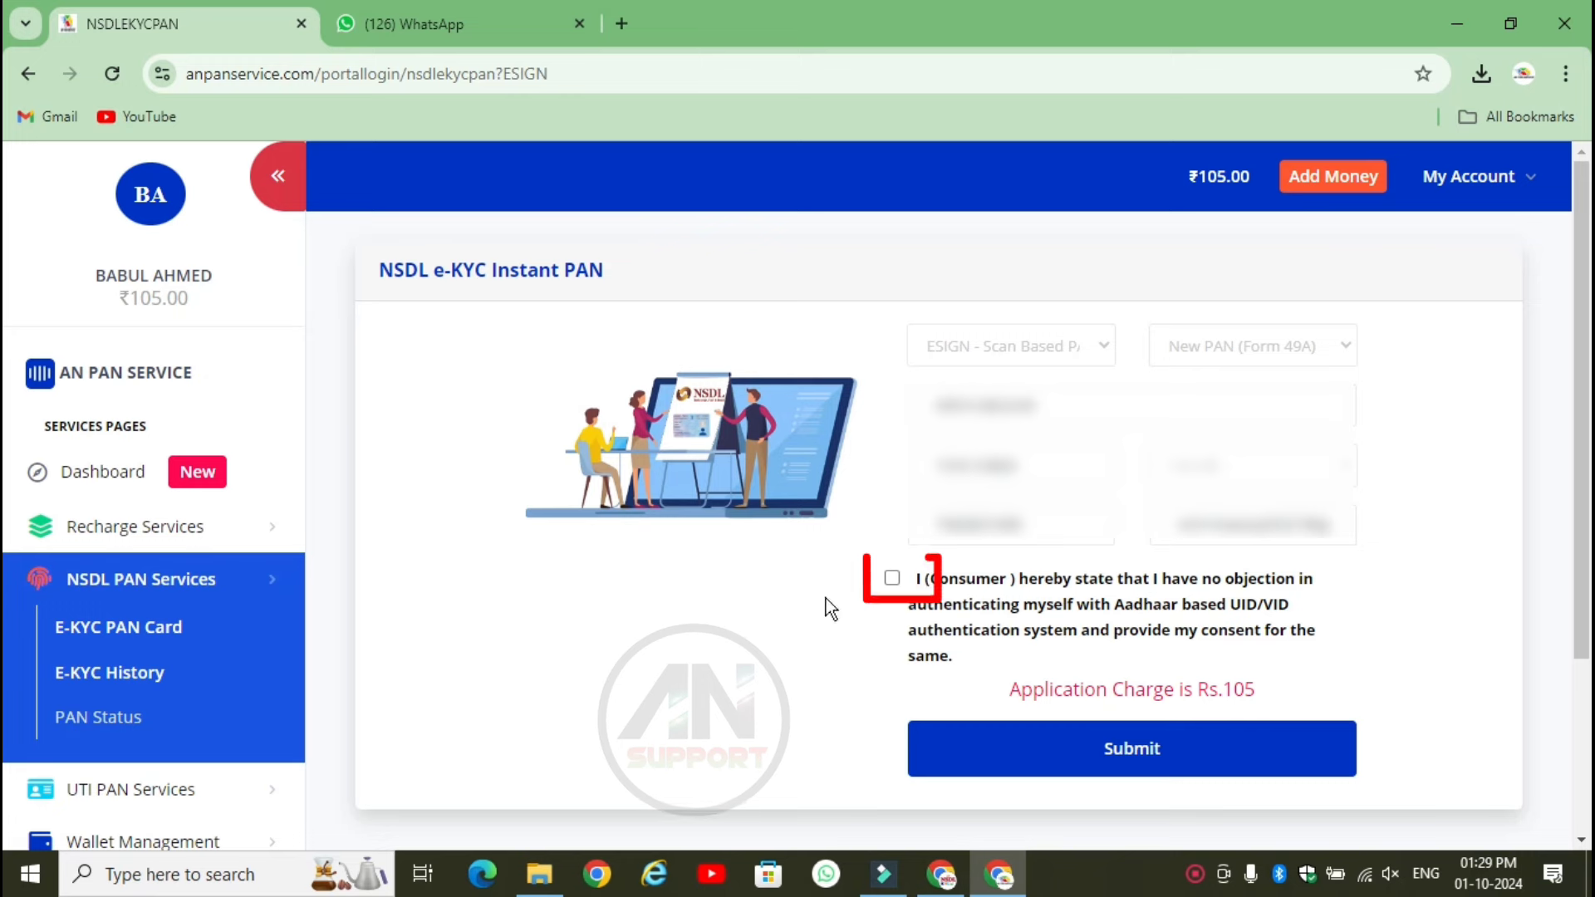
{"action": "left_click", "coordinate": [887, 579]}
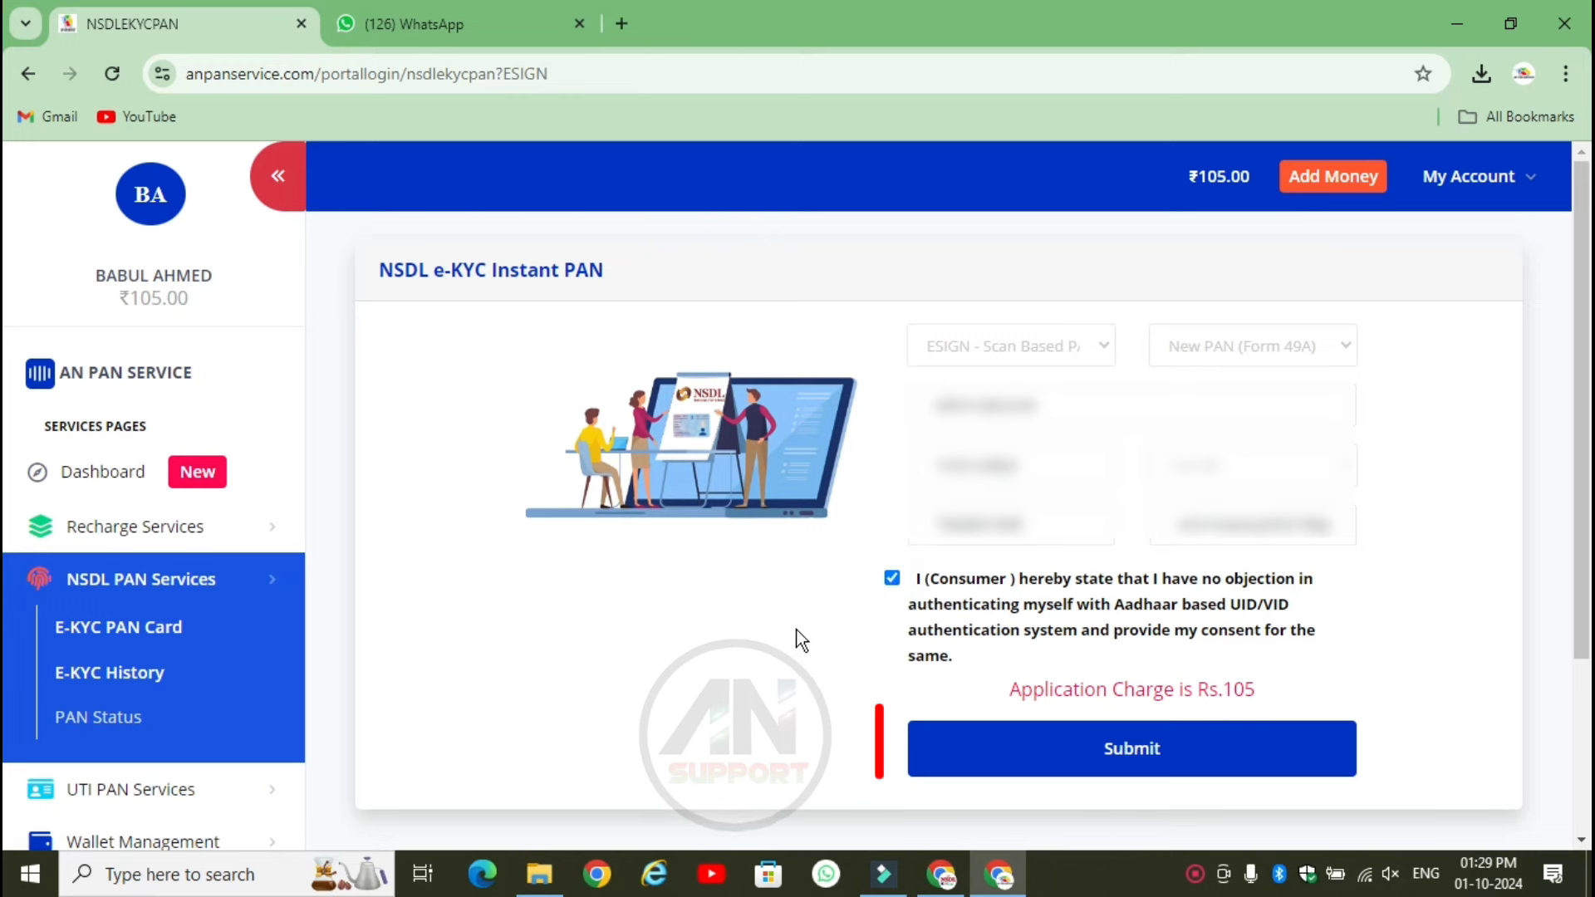
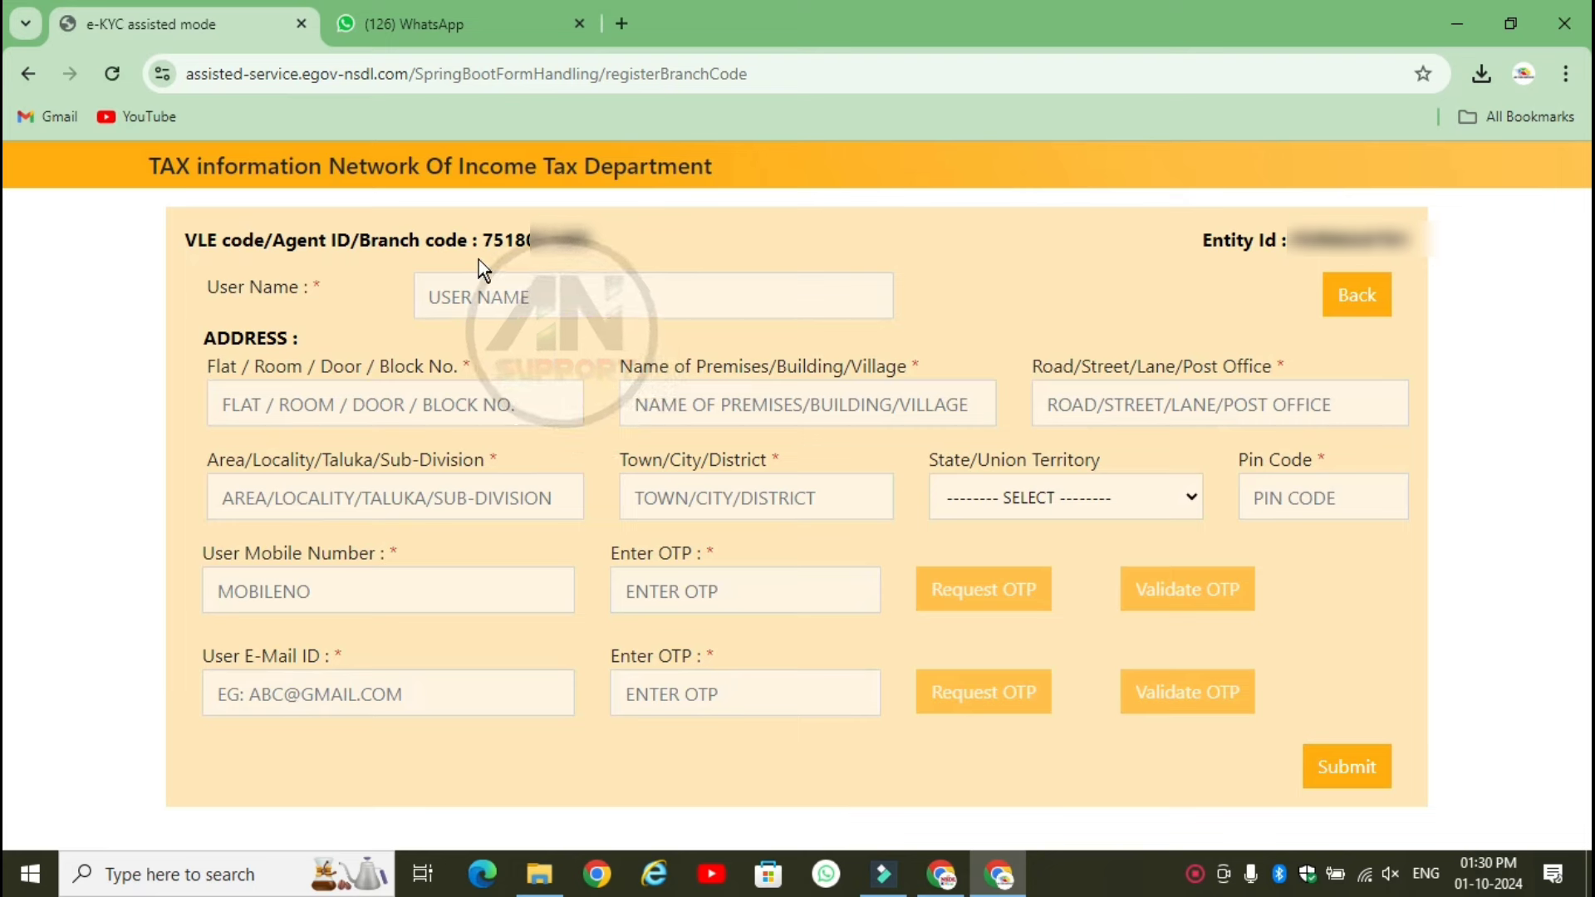
- Highlight the branch code digits, then place the cursor in the User Name field to enter the user's name
{"action": "left_click_drag", "start_coordinate": [480, 242], "coordinate": [607, 258]}
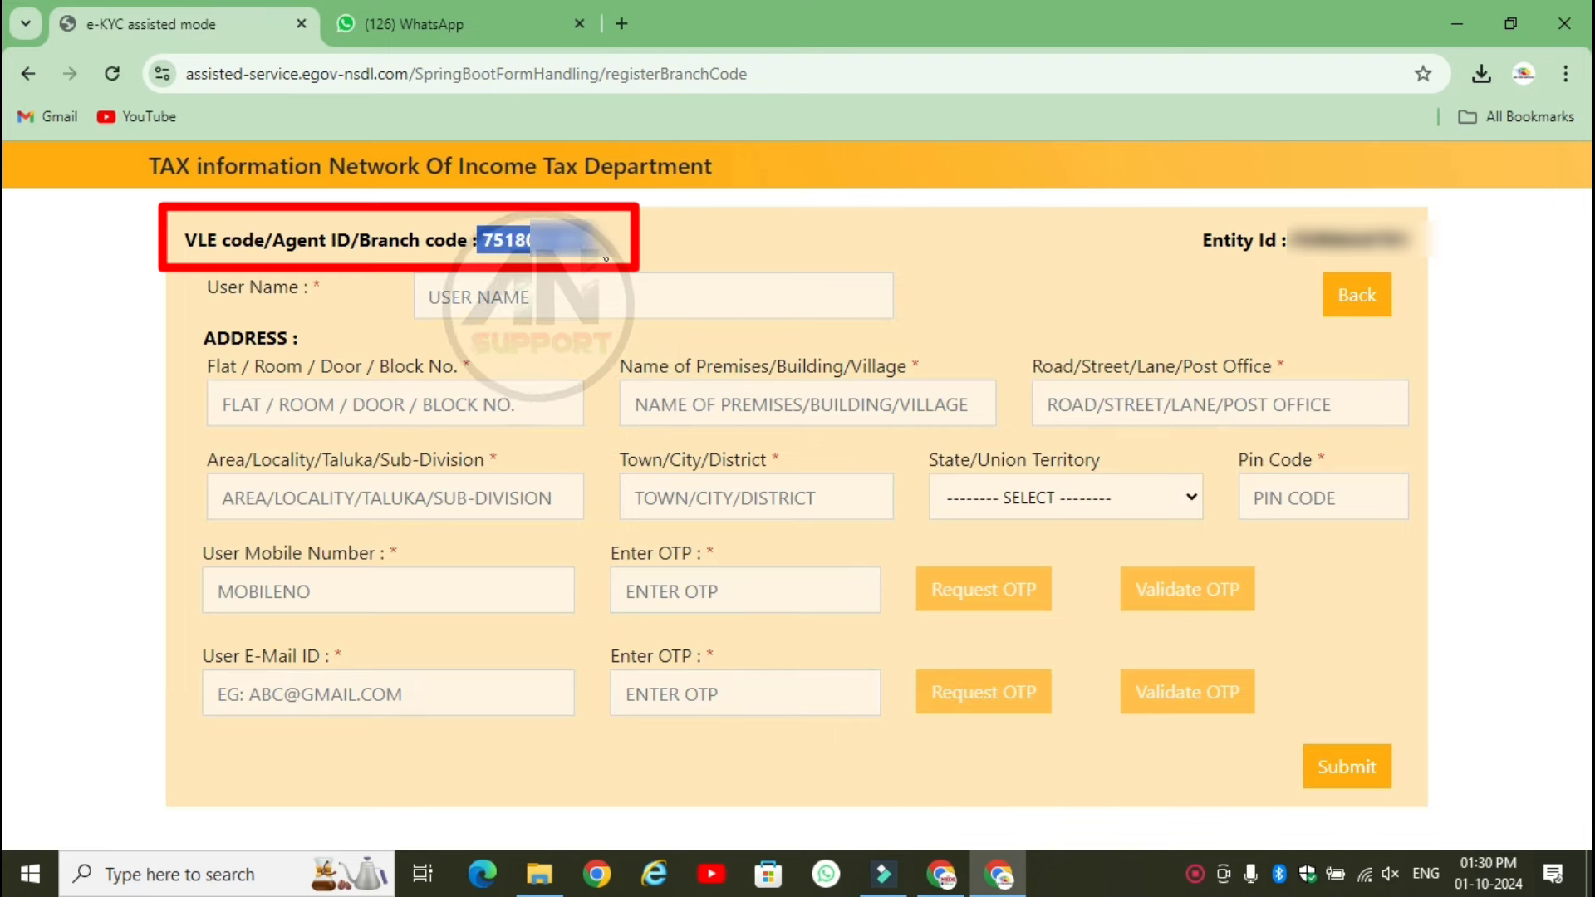
{"action": "left_click", "coordinate": [468, 246]}
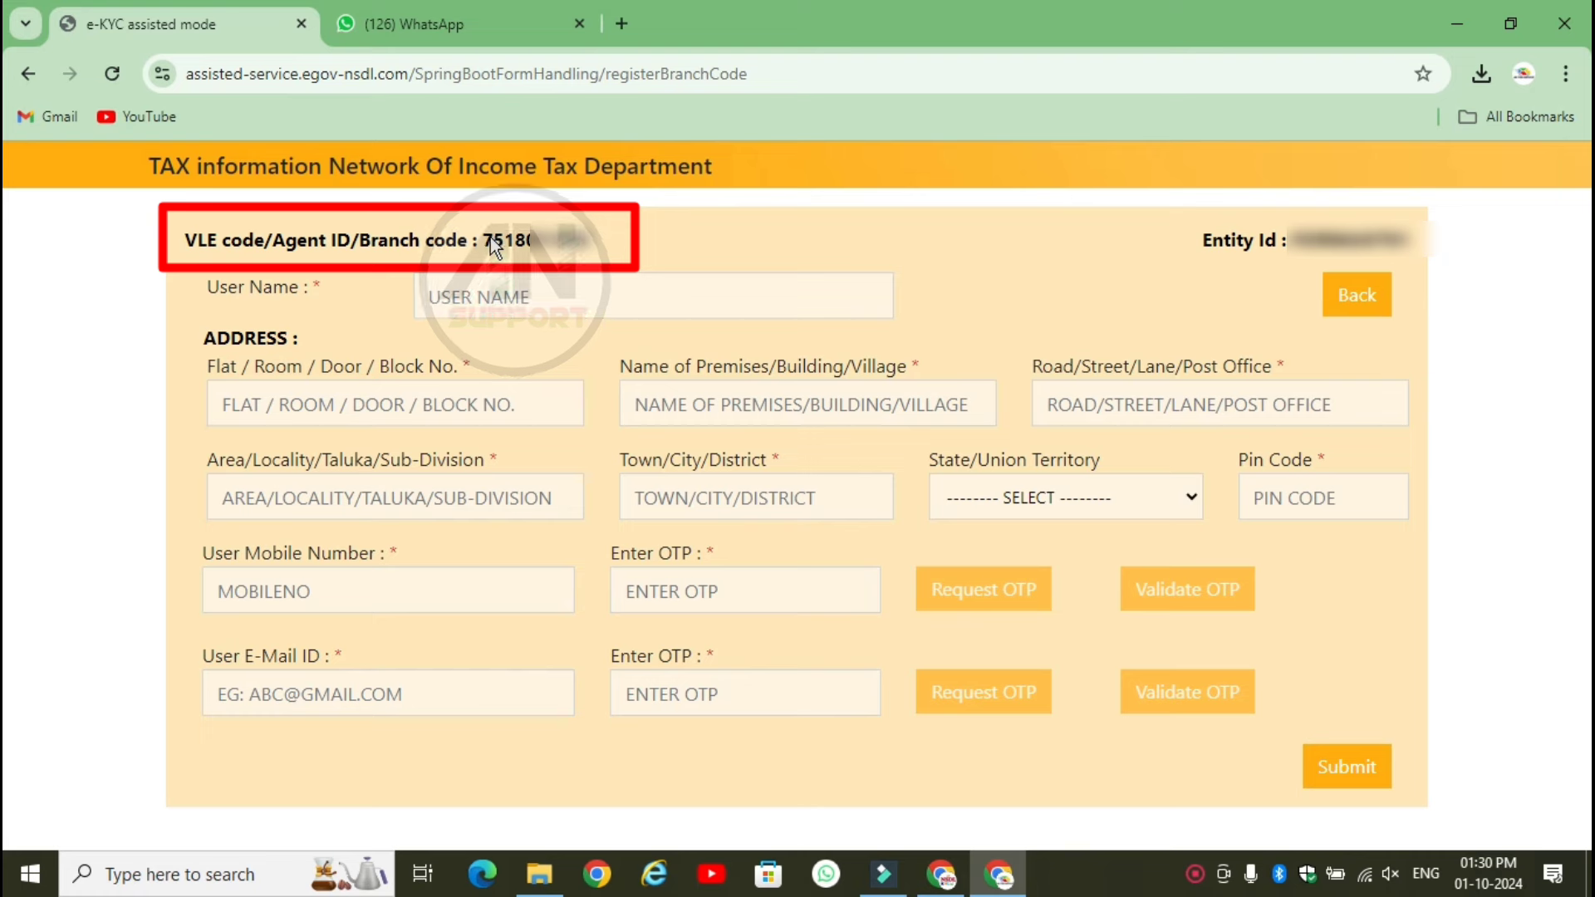
{"action": "left_click_drag", "start_coordinate": [493, 240], "coordinate": [587, 258]}
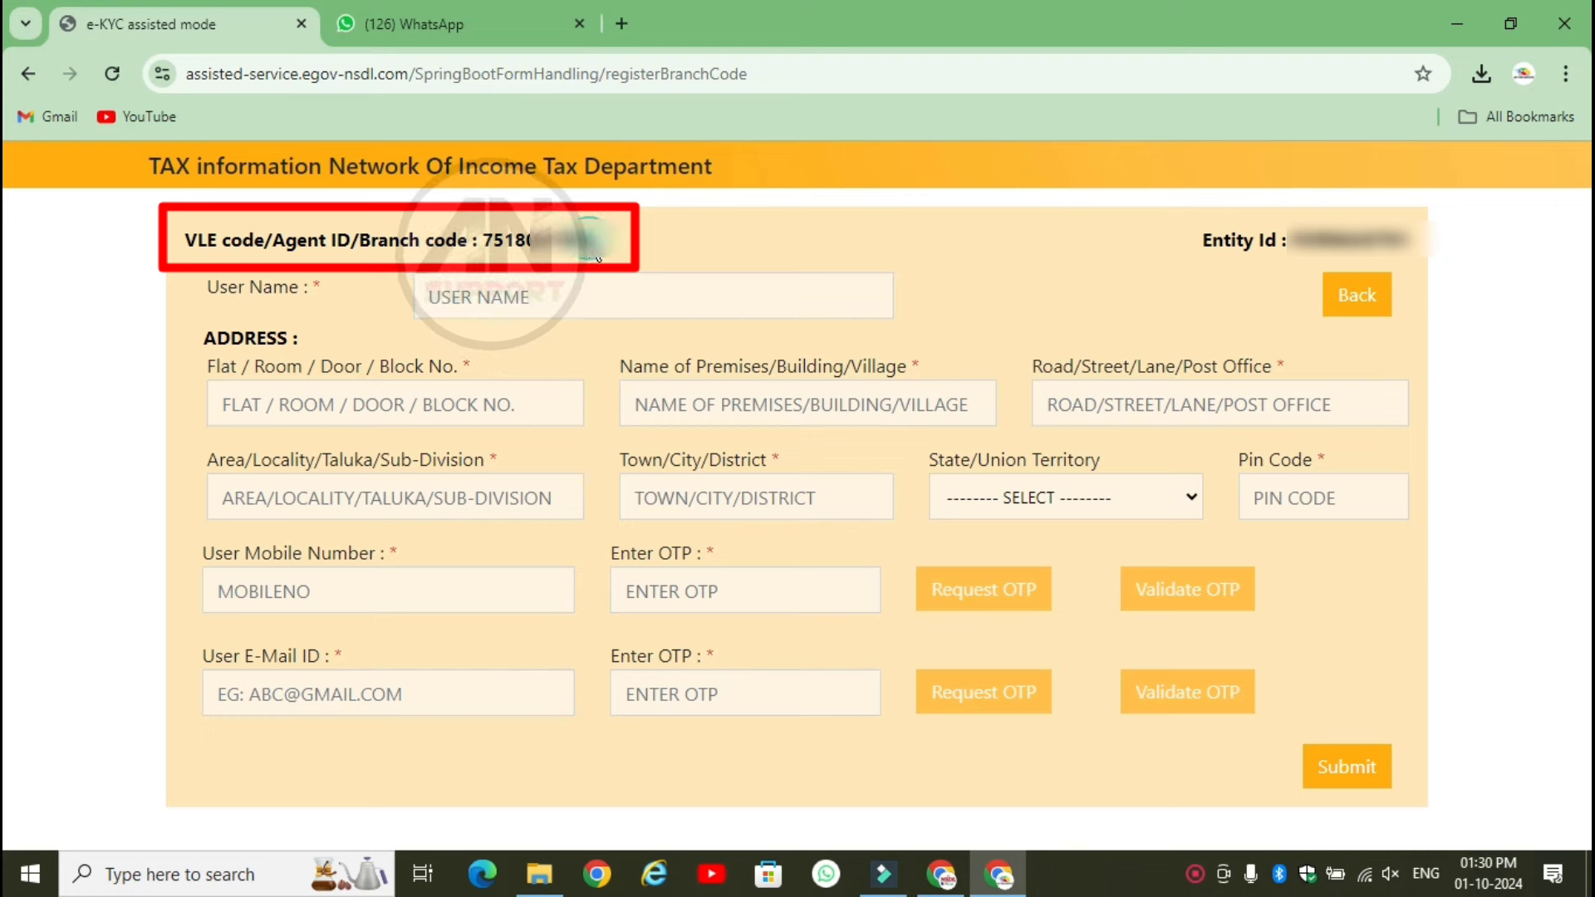
{"action": "left_click", "coordinate": [550, 265]}
{"action": "left_click", "coordinate": [508, 301]}
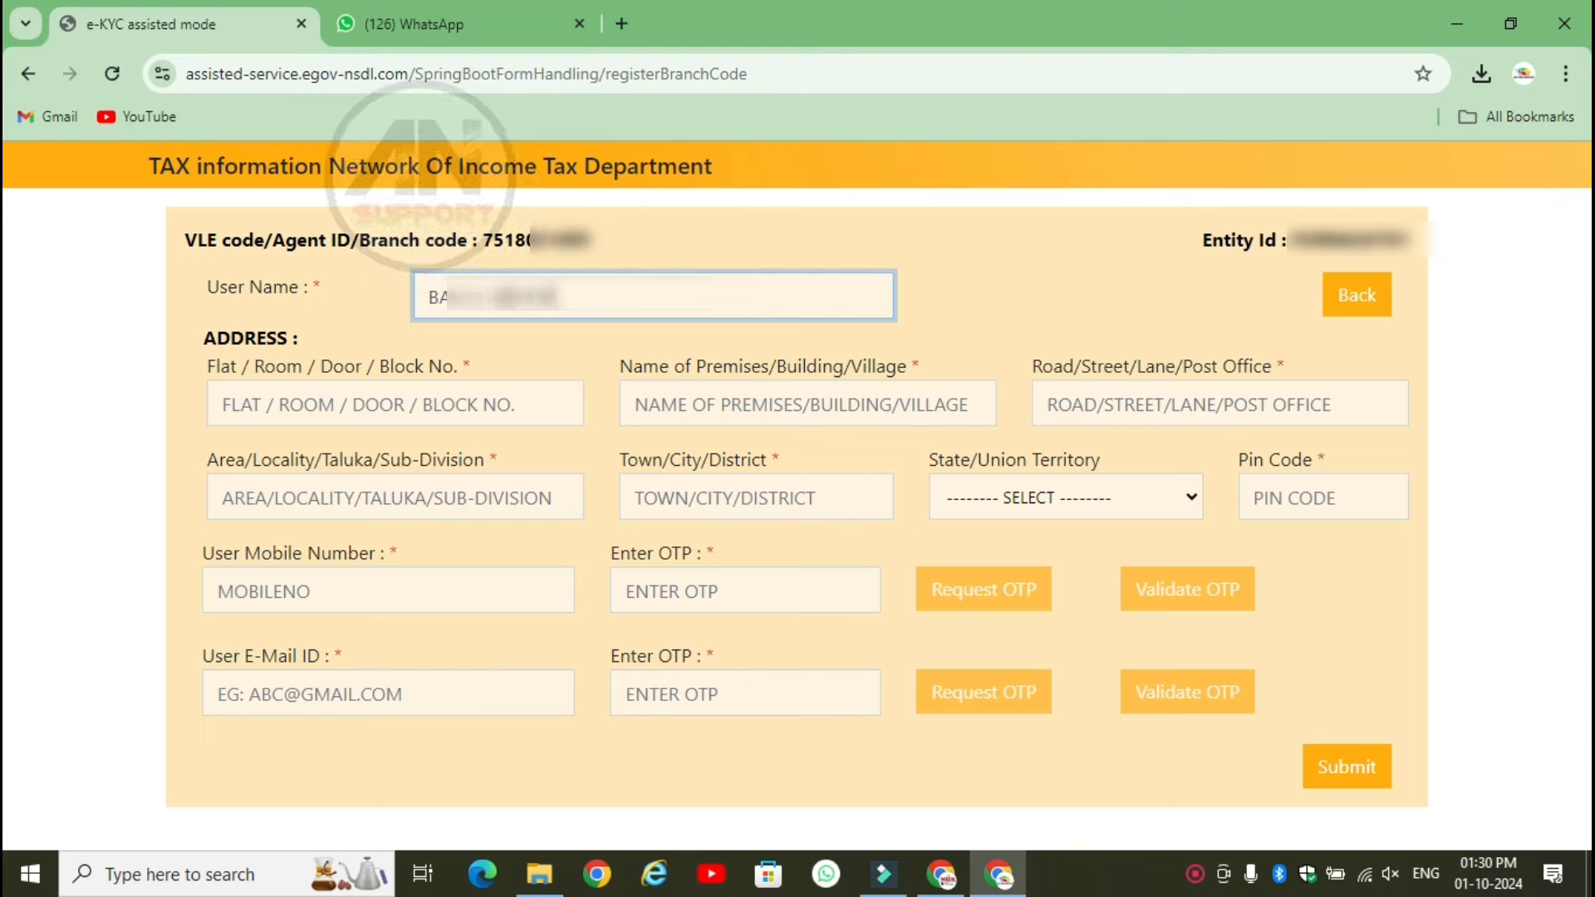
- Fill in flat number 123, premises, street, area and town, and choose ASSAM as the state
{"action": "left_click", "coordinate": [259, 404]}
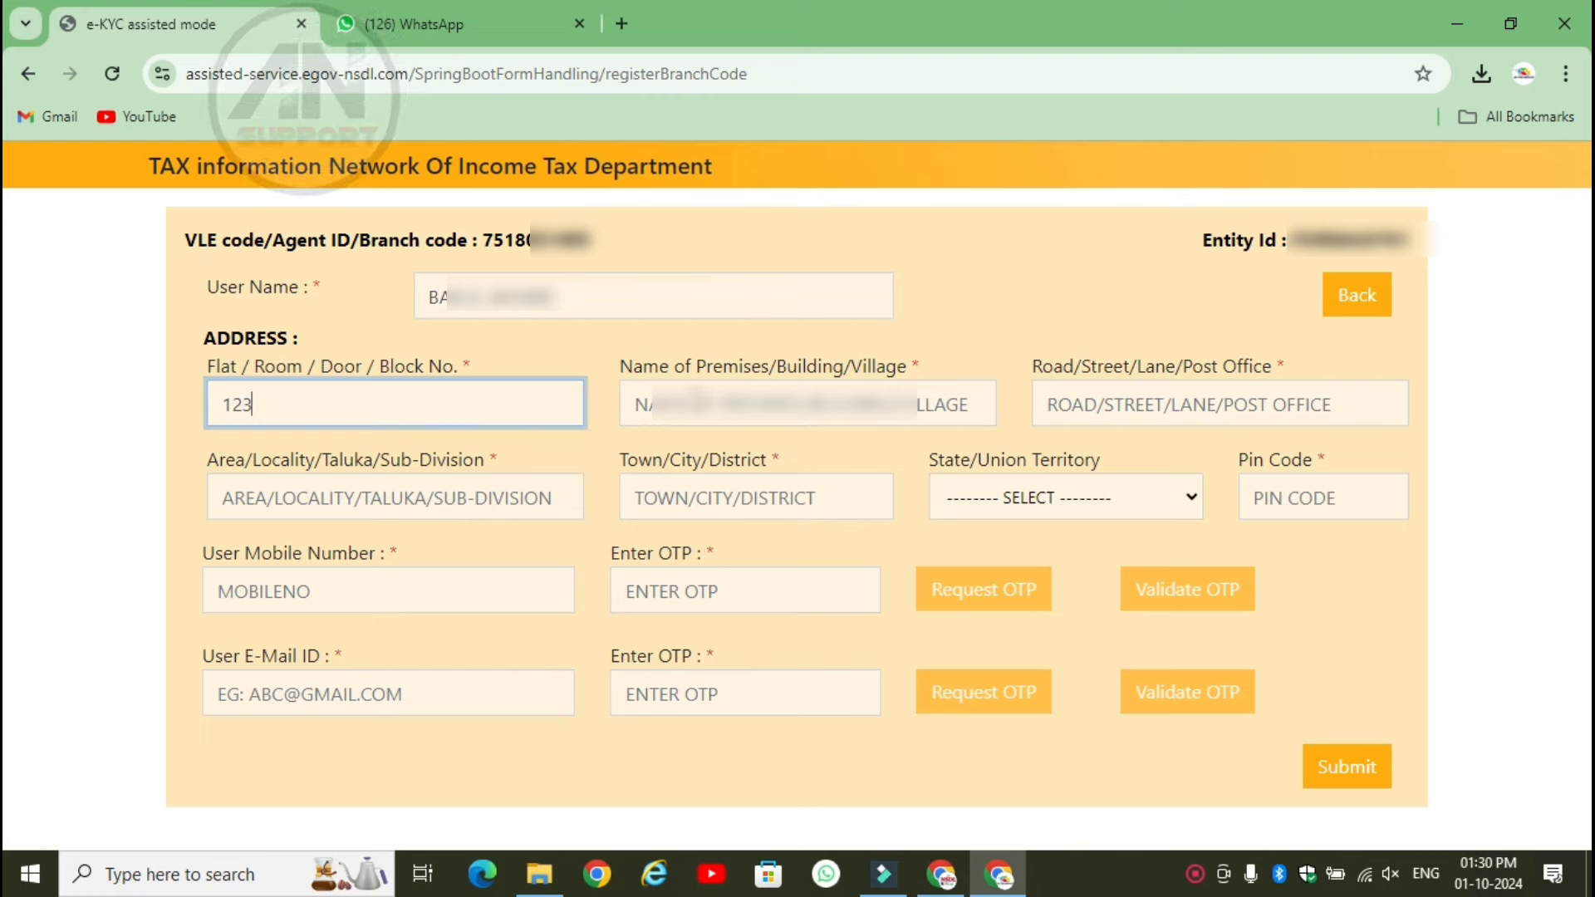
{"action": "left_click", "coordinate": [693, 398]}
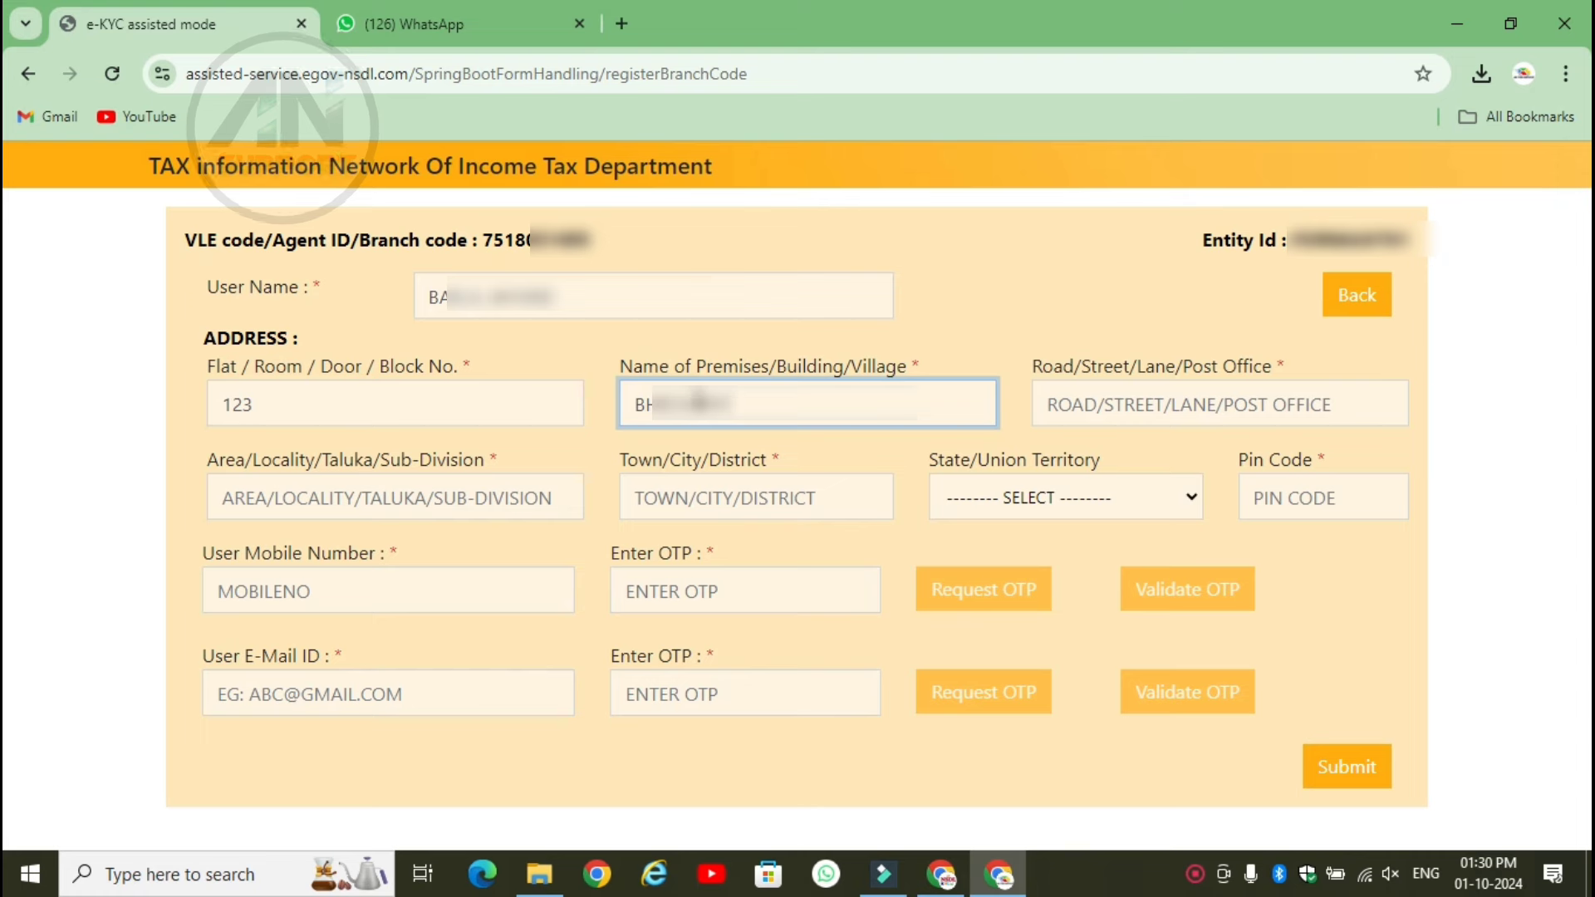
{"action": "left_click", "coordinate": [1121, 403]}
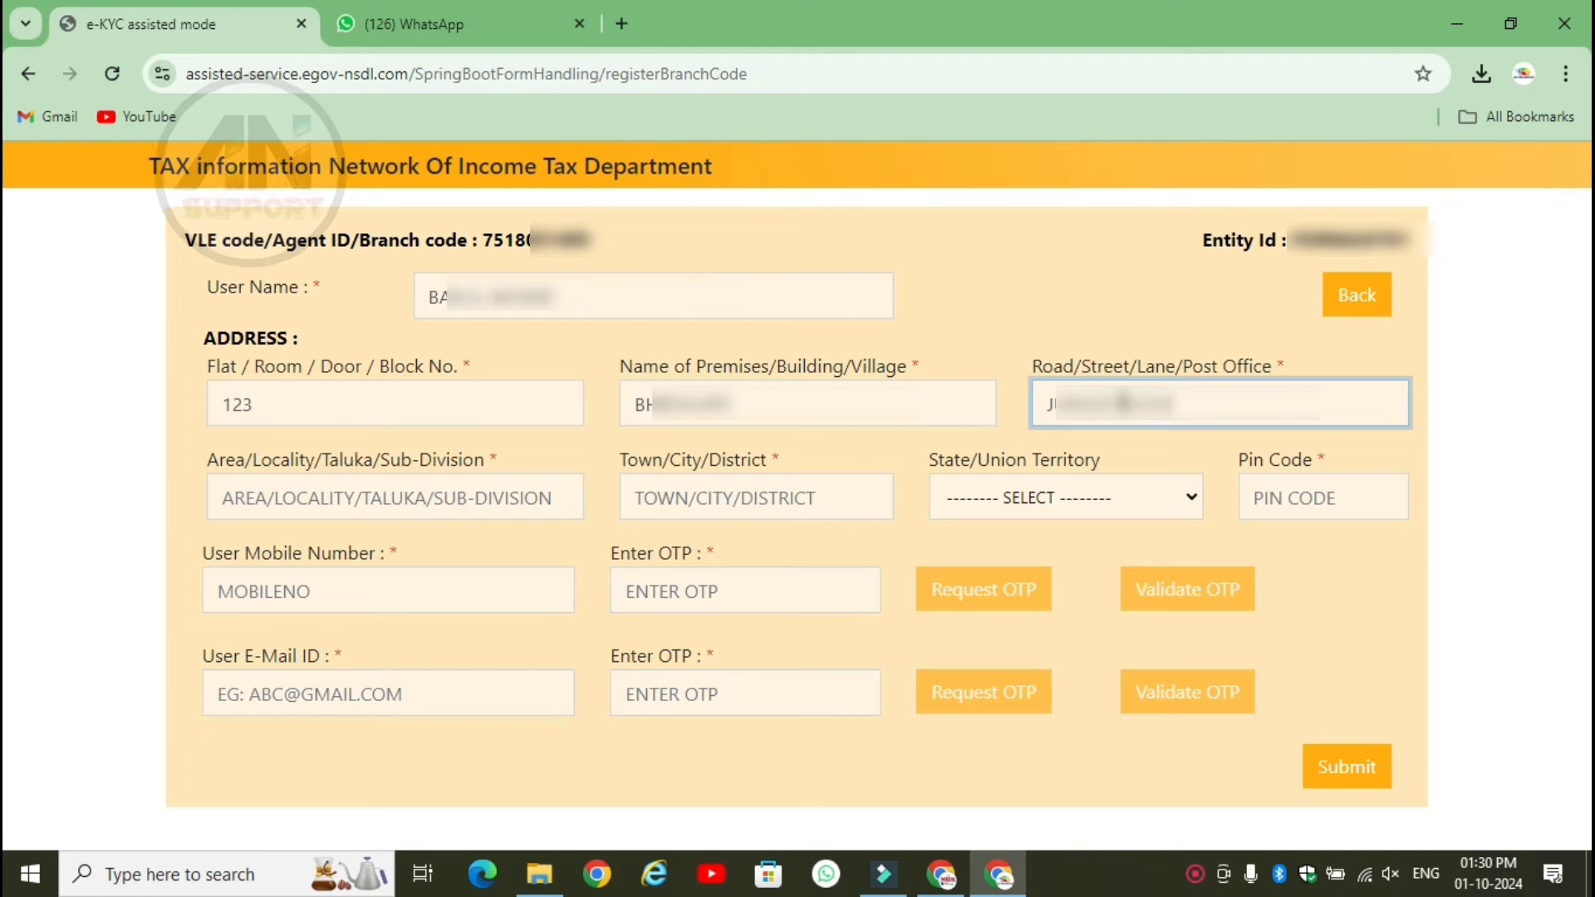
{"action": "left_click", "coordinate": [283, 490]}
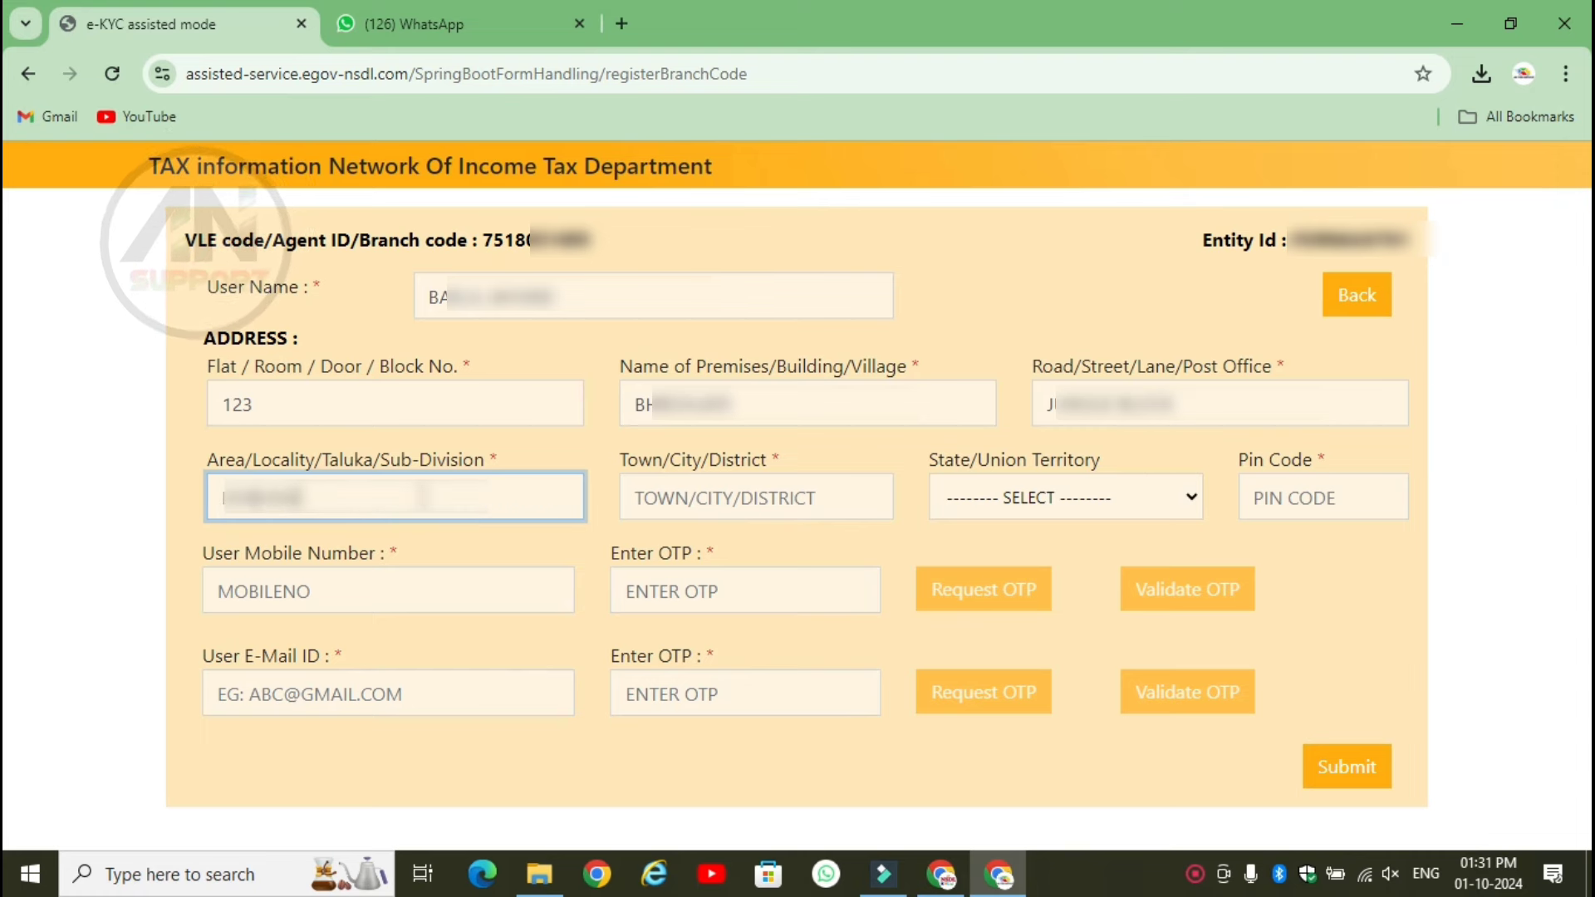
{"action": "left_click", "coordinate": [655, 498]}
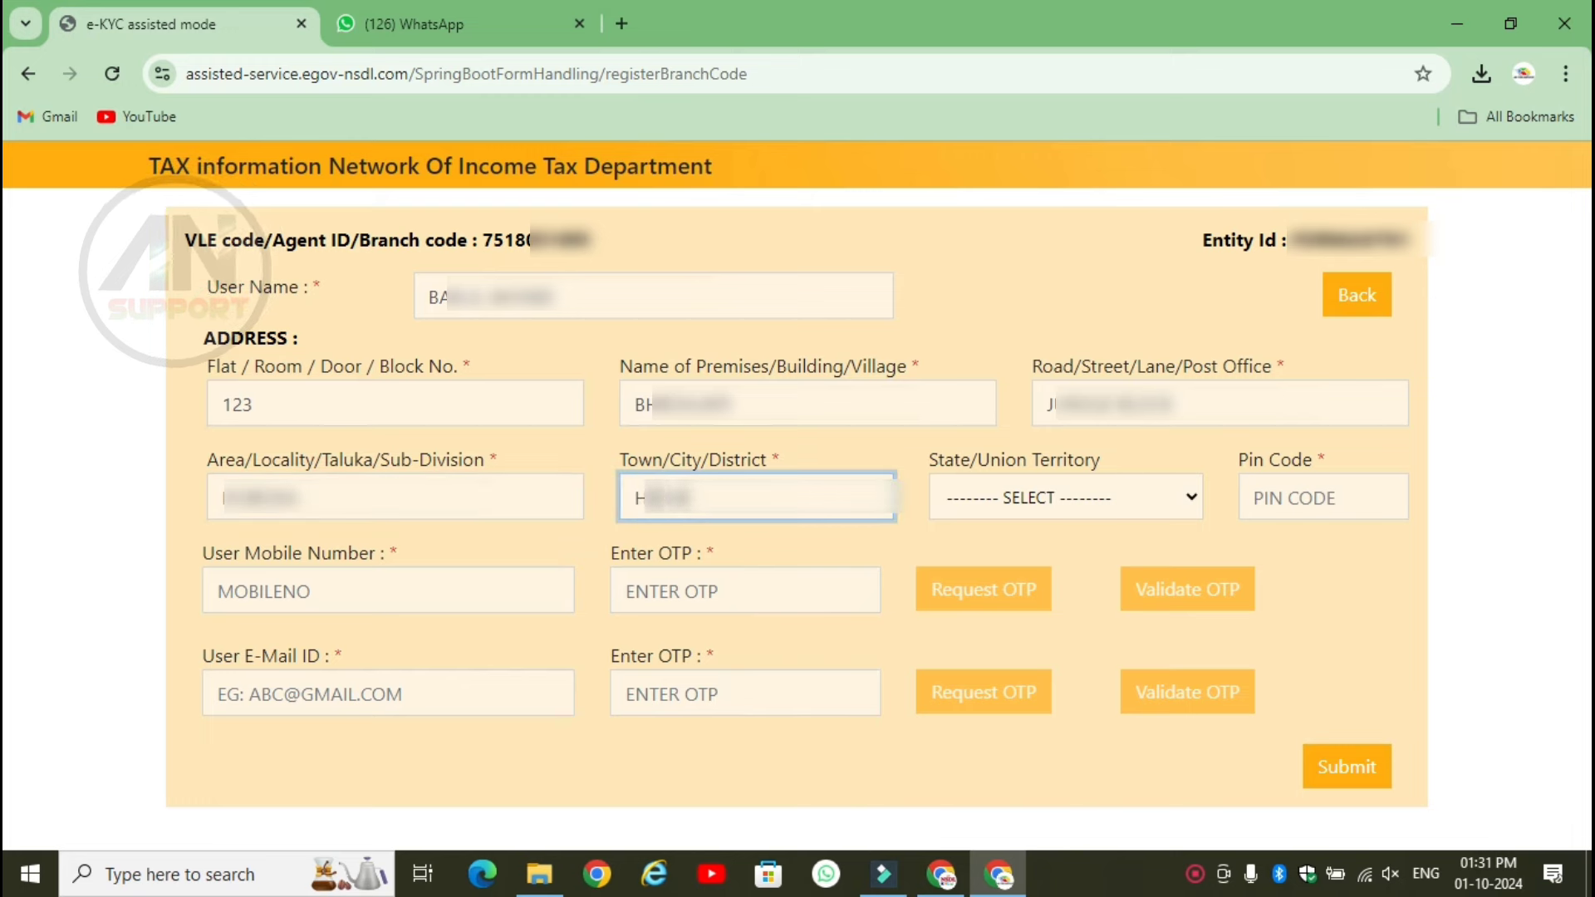
{"action": "left_click", "coordinate": [952, 497]}
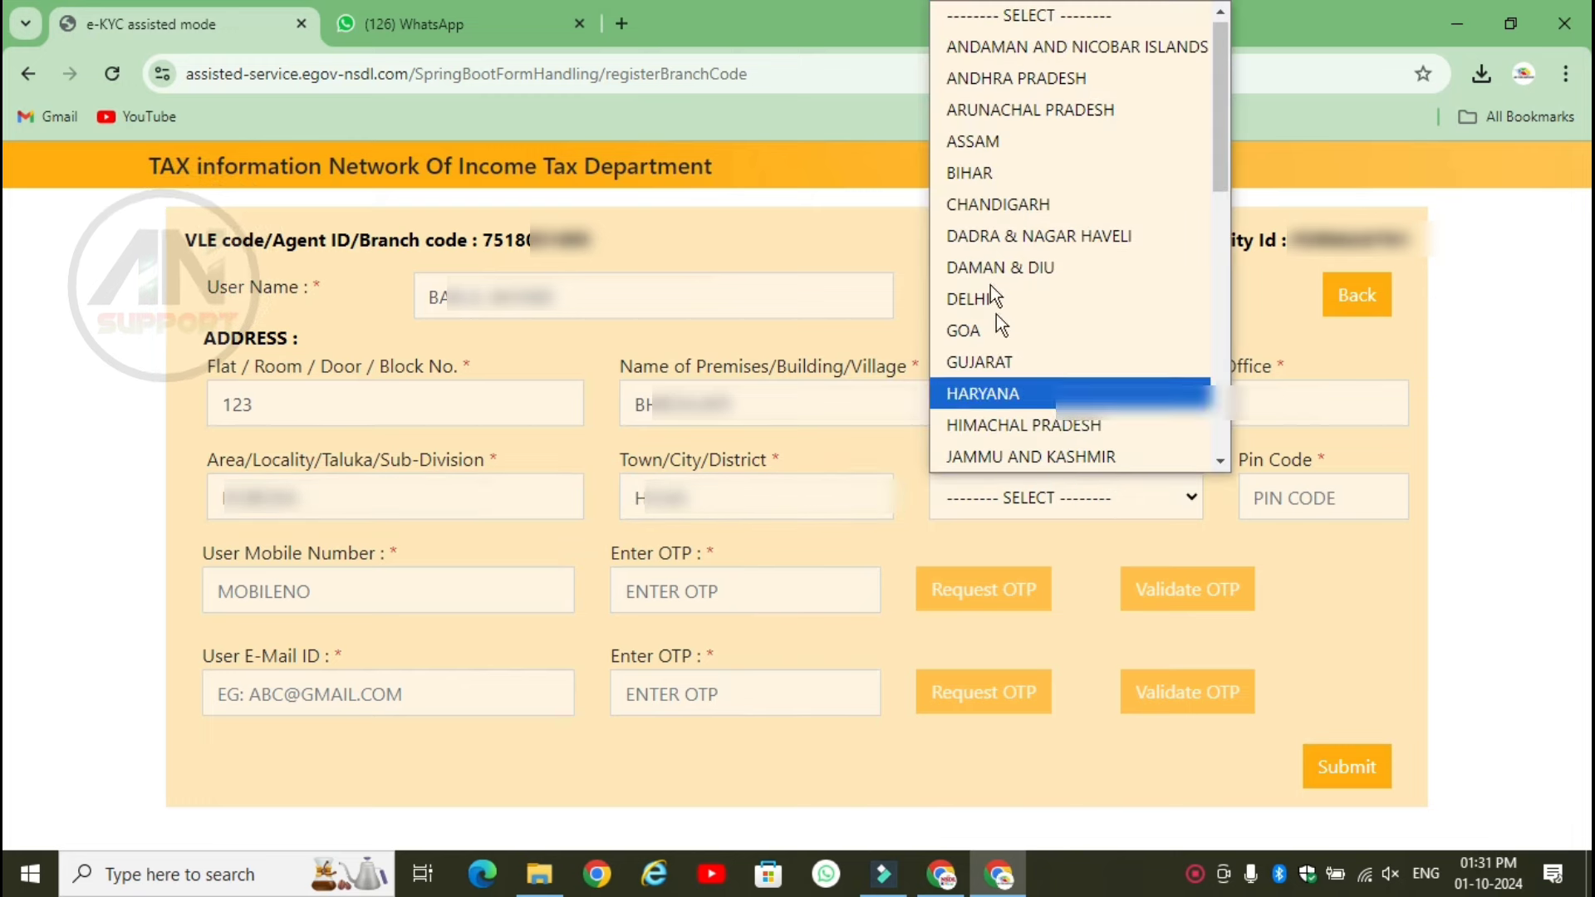
{"action": "left_click", "coordinate": [978, 148]}
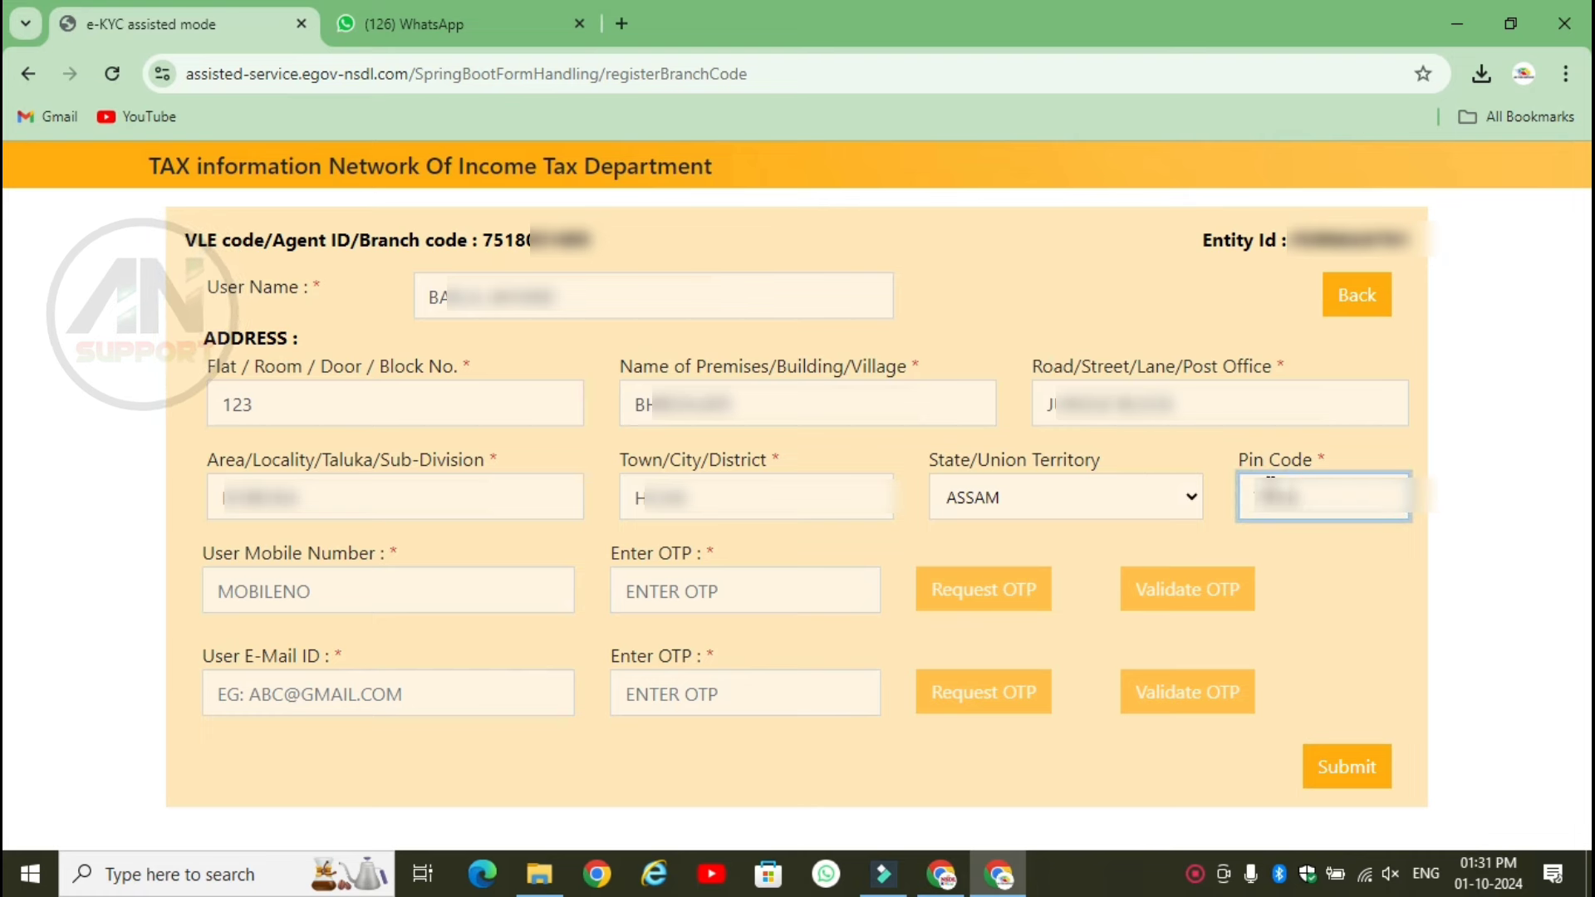
- Enter the user's mobile number, request an OTP for it and validate the received code
{"action": "left_click", "coordinate": [297, 597]}
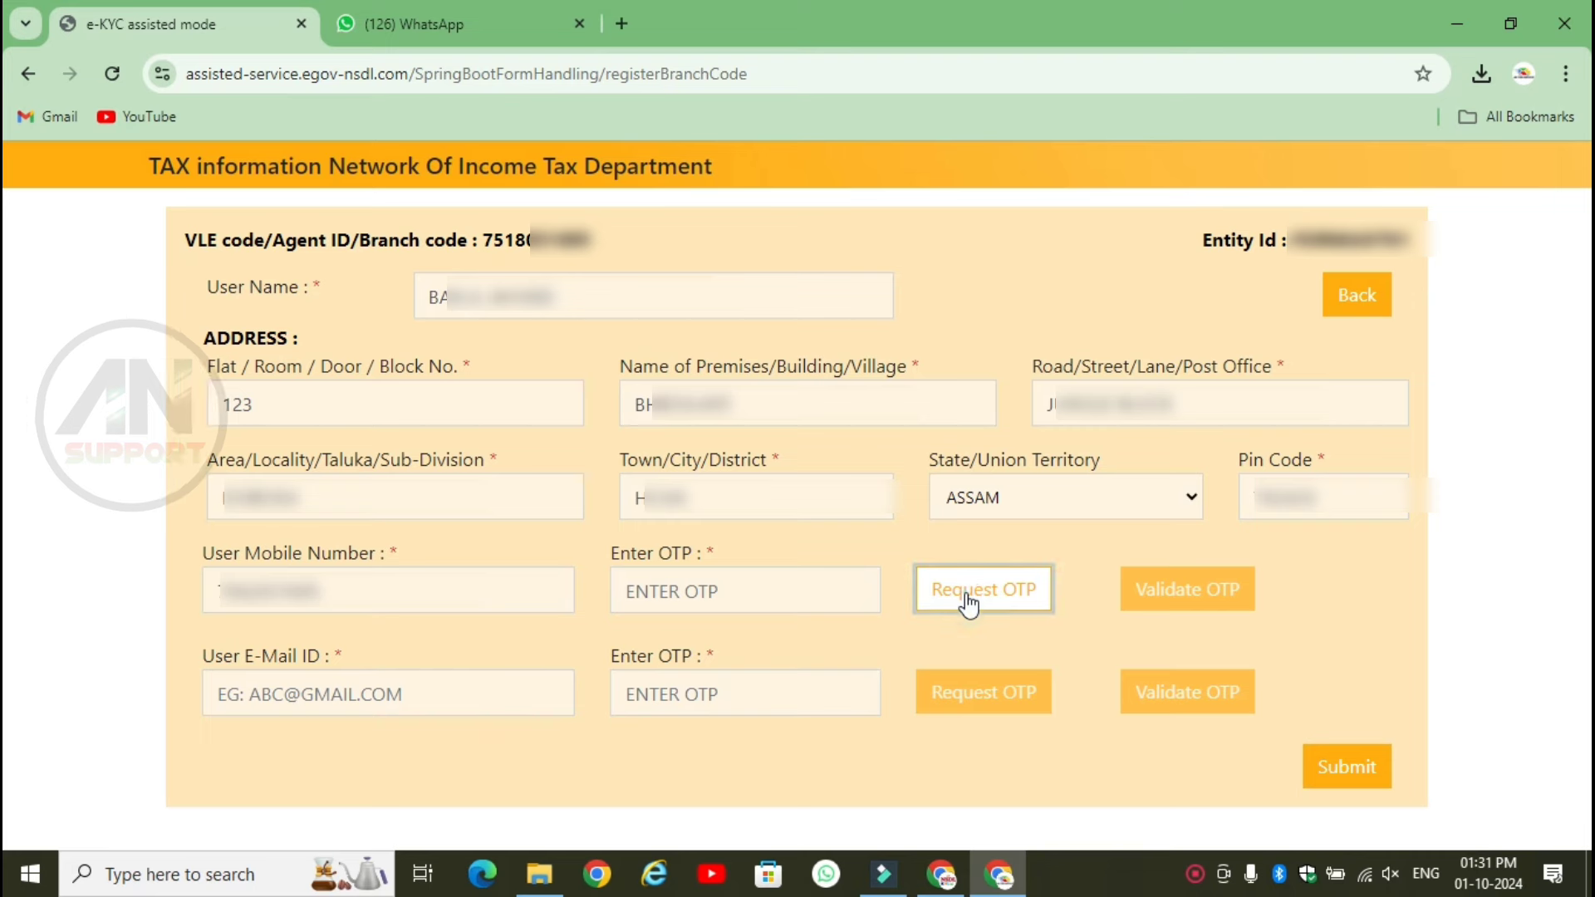
{"action": "left_click", "coordinate": [966, 594]}
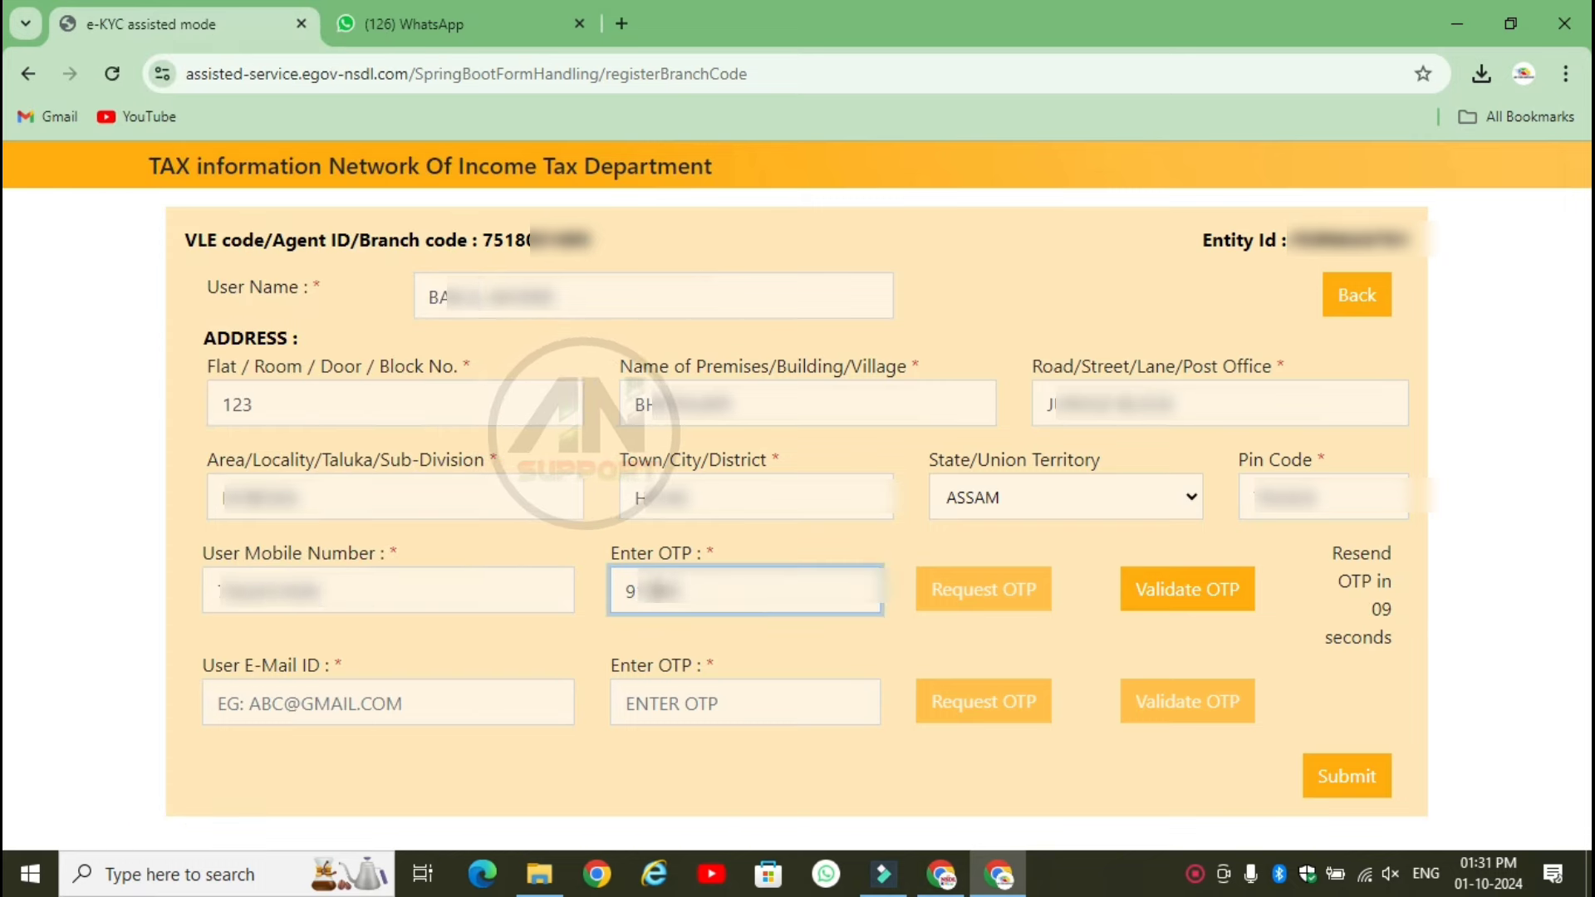
{"action": "left_click", "coordinate": [1195, 611]}
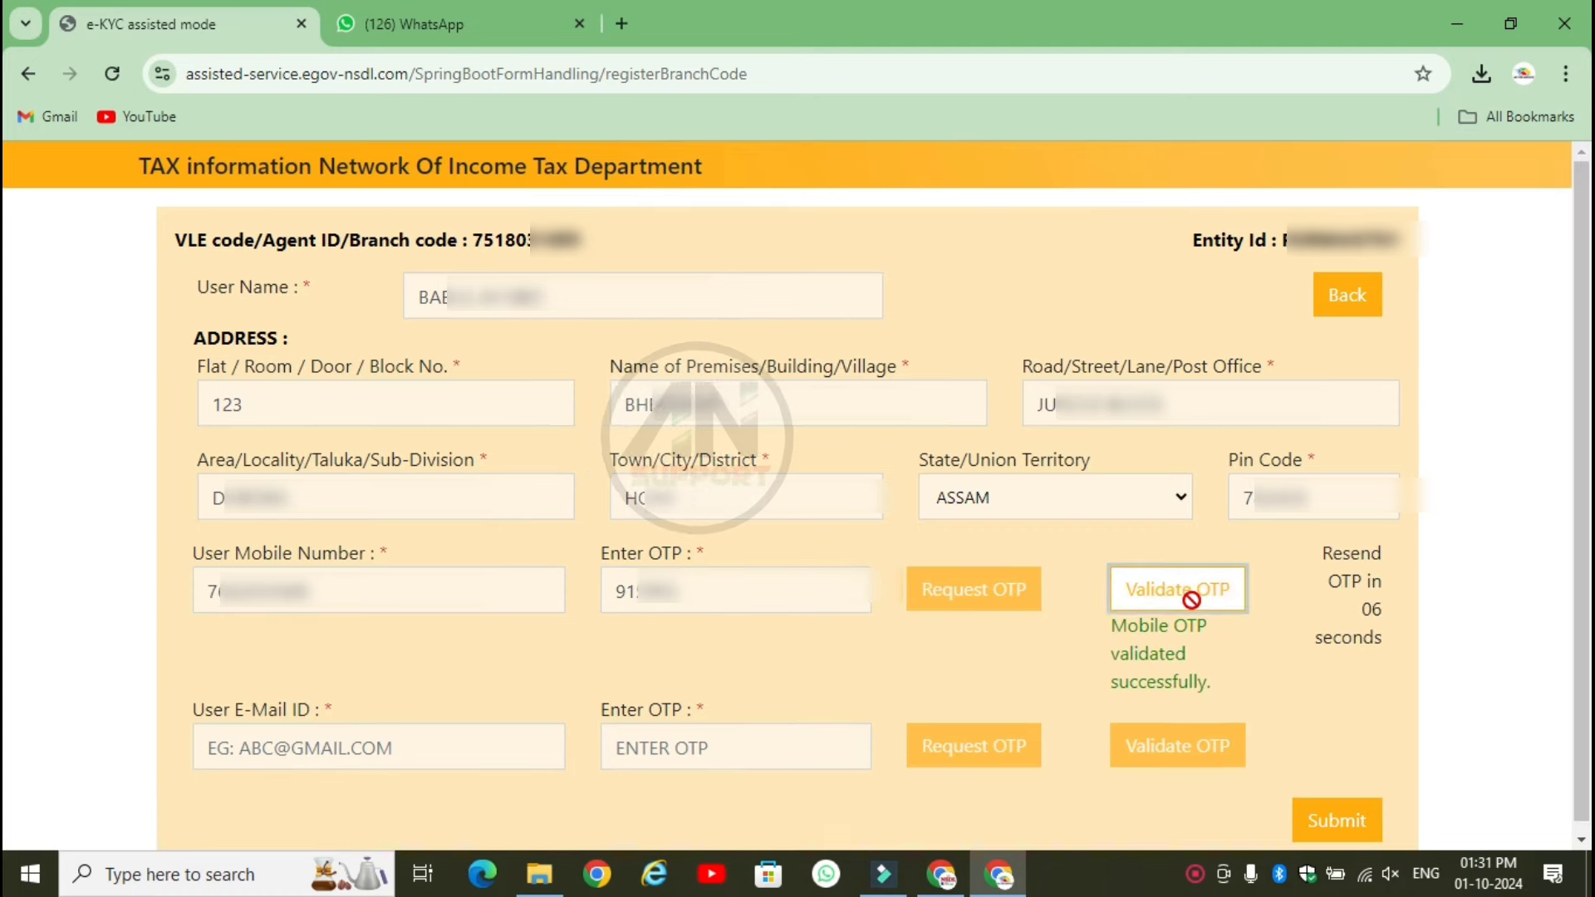
- Type the user's e-mail address into User E-Mail ID and request an e-mail OTP
{"action": "left_click", "coordinate": [357, 740]}
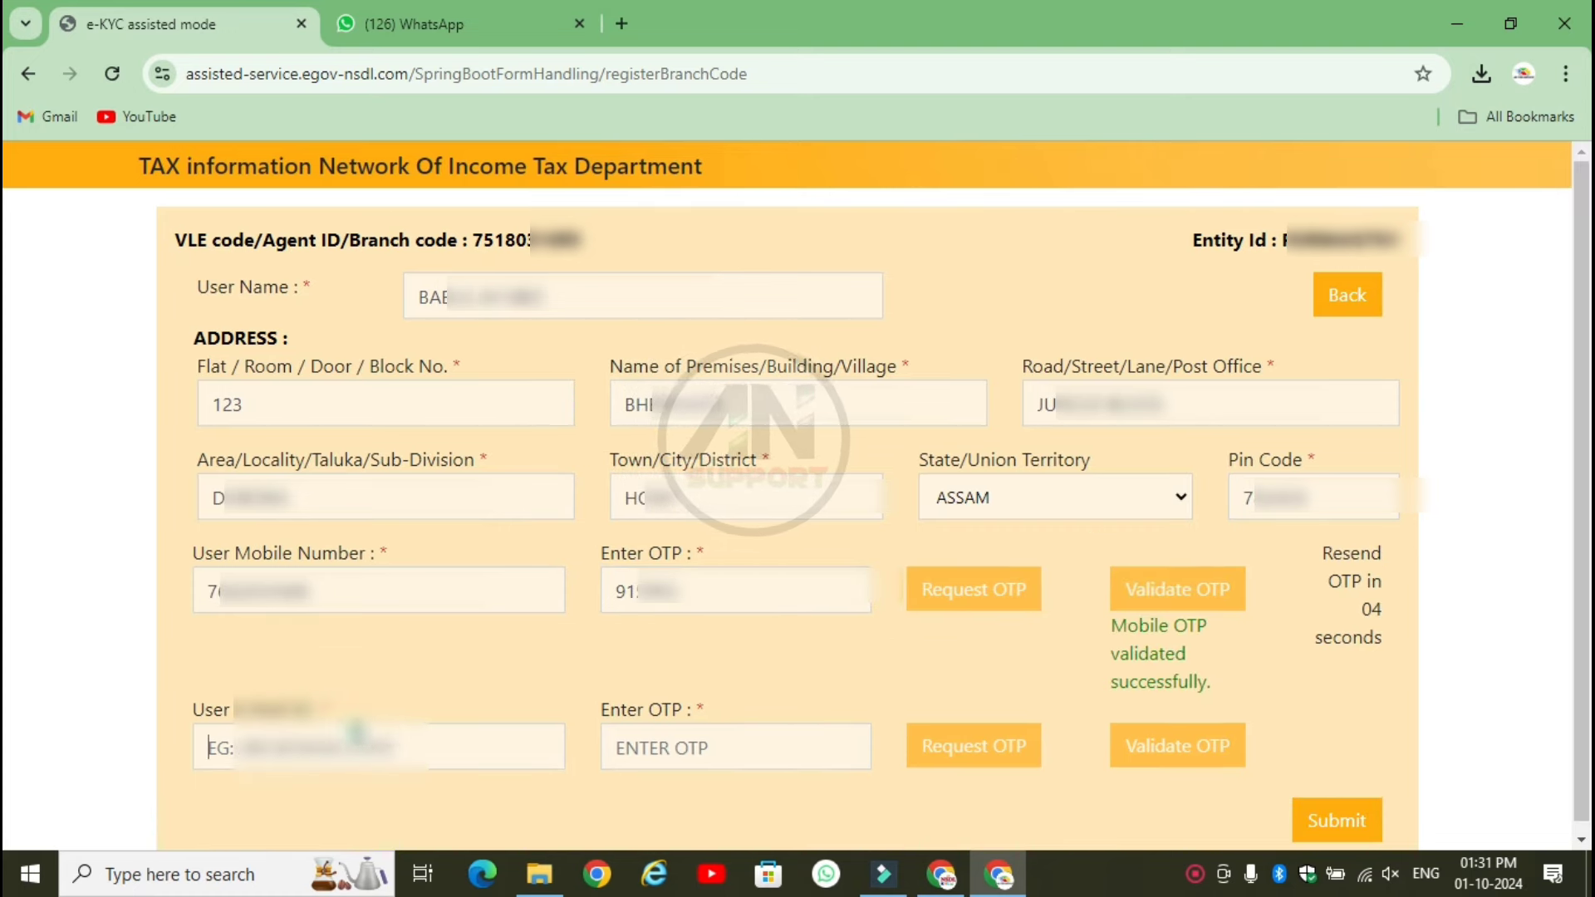
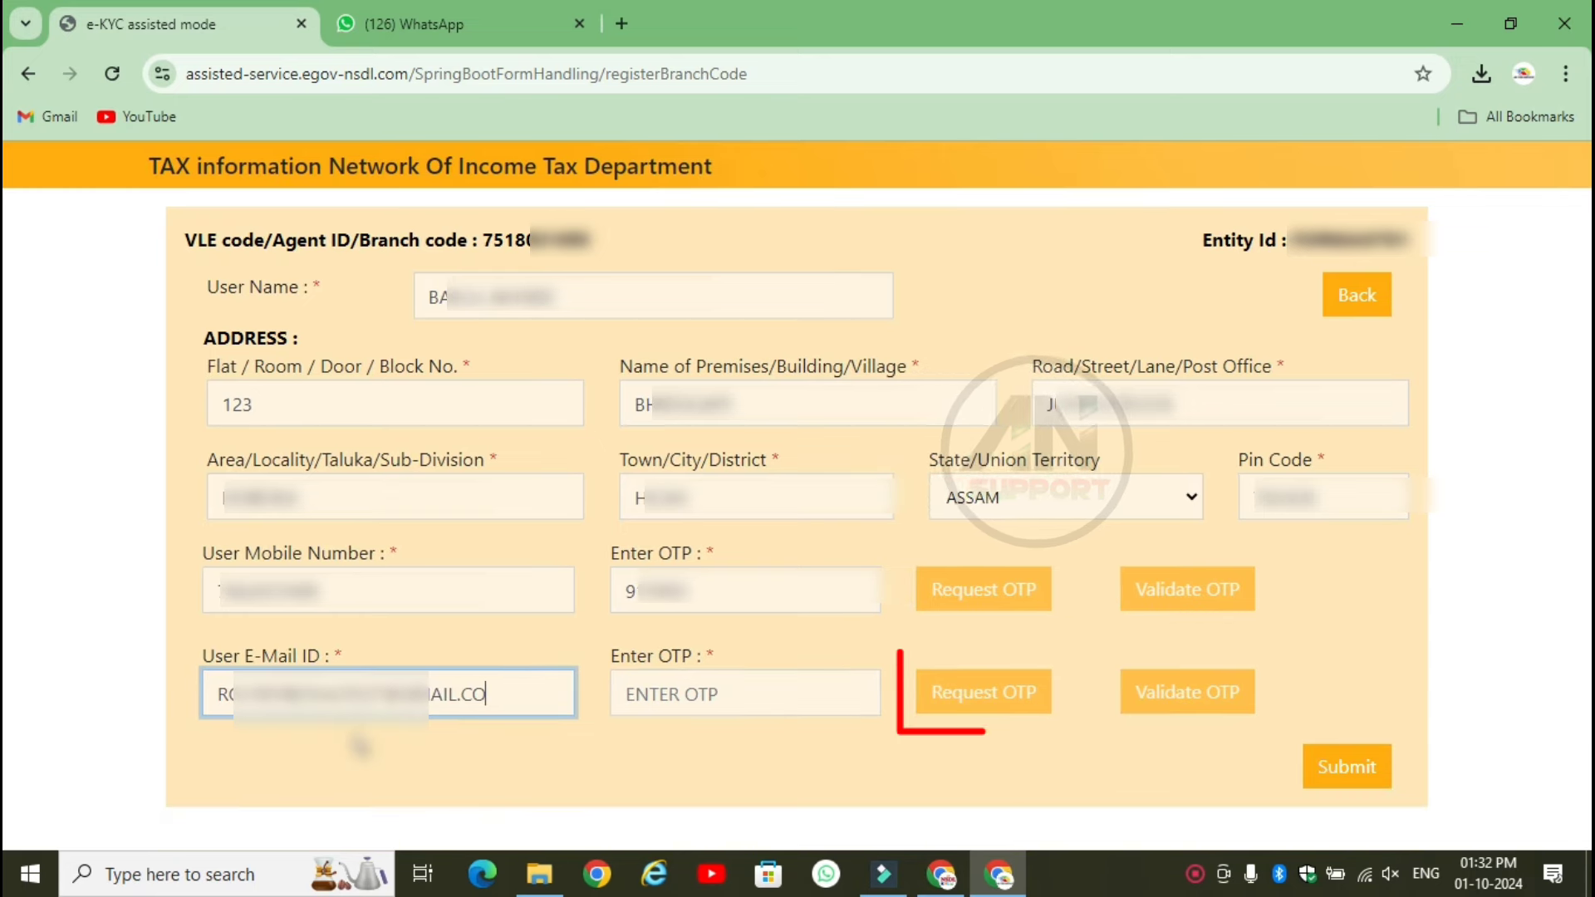
{"action": "left_click", "coordinate": [550, 800]}
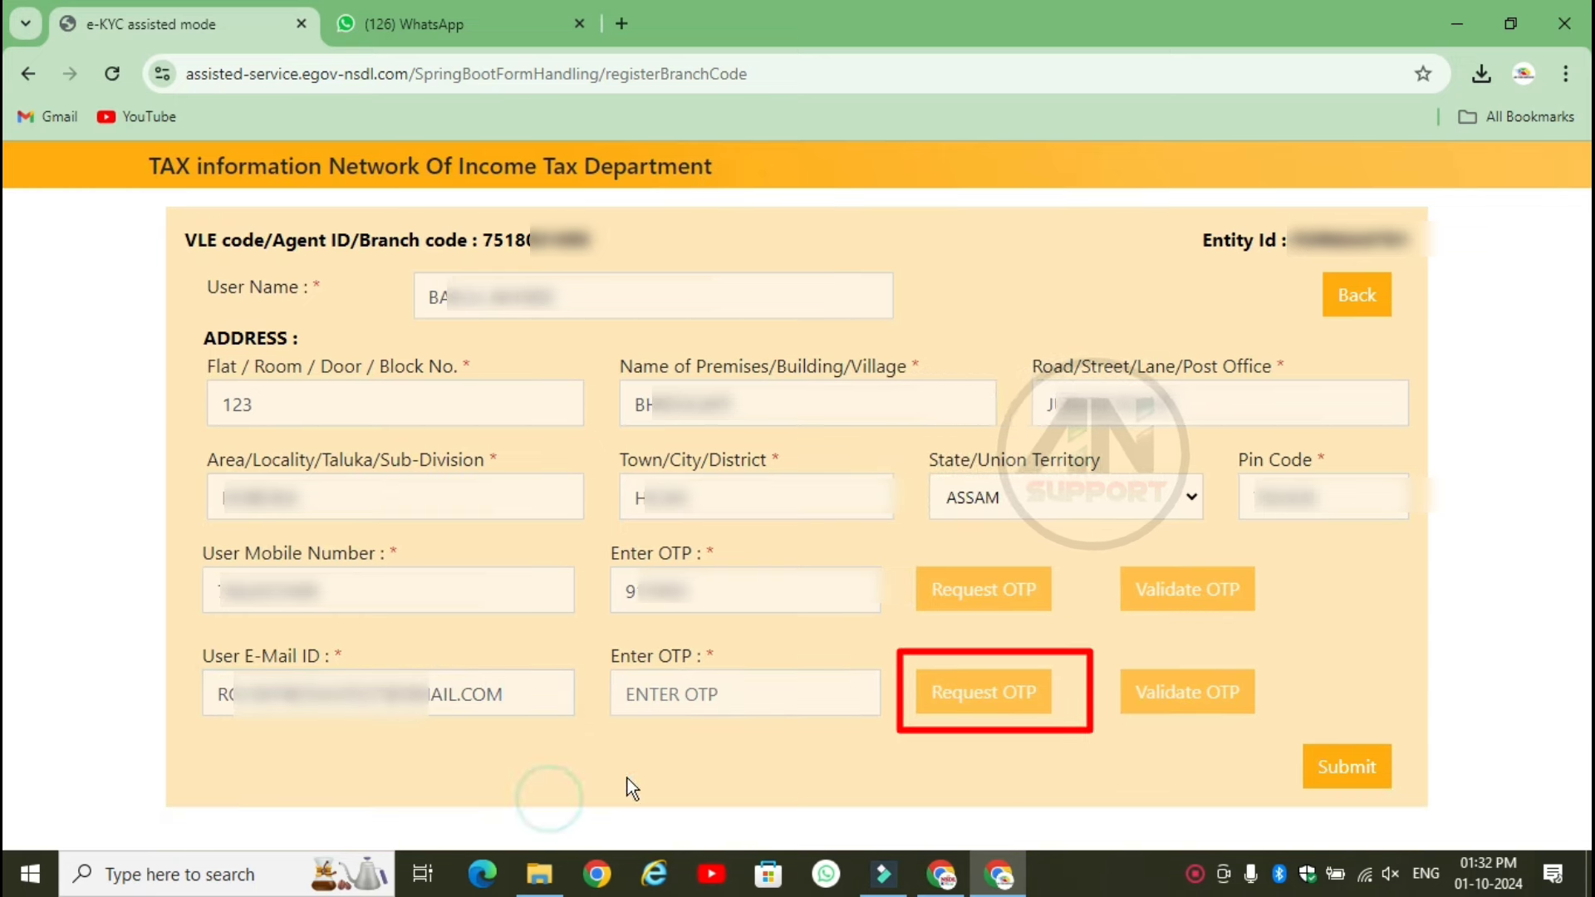
{"action": "left_click", "coordinate": [985, 696]}
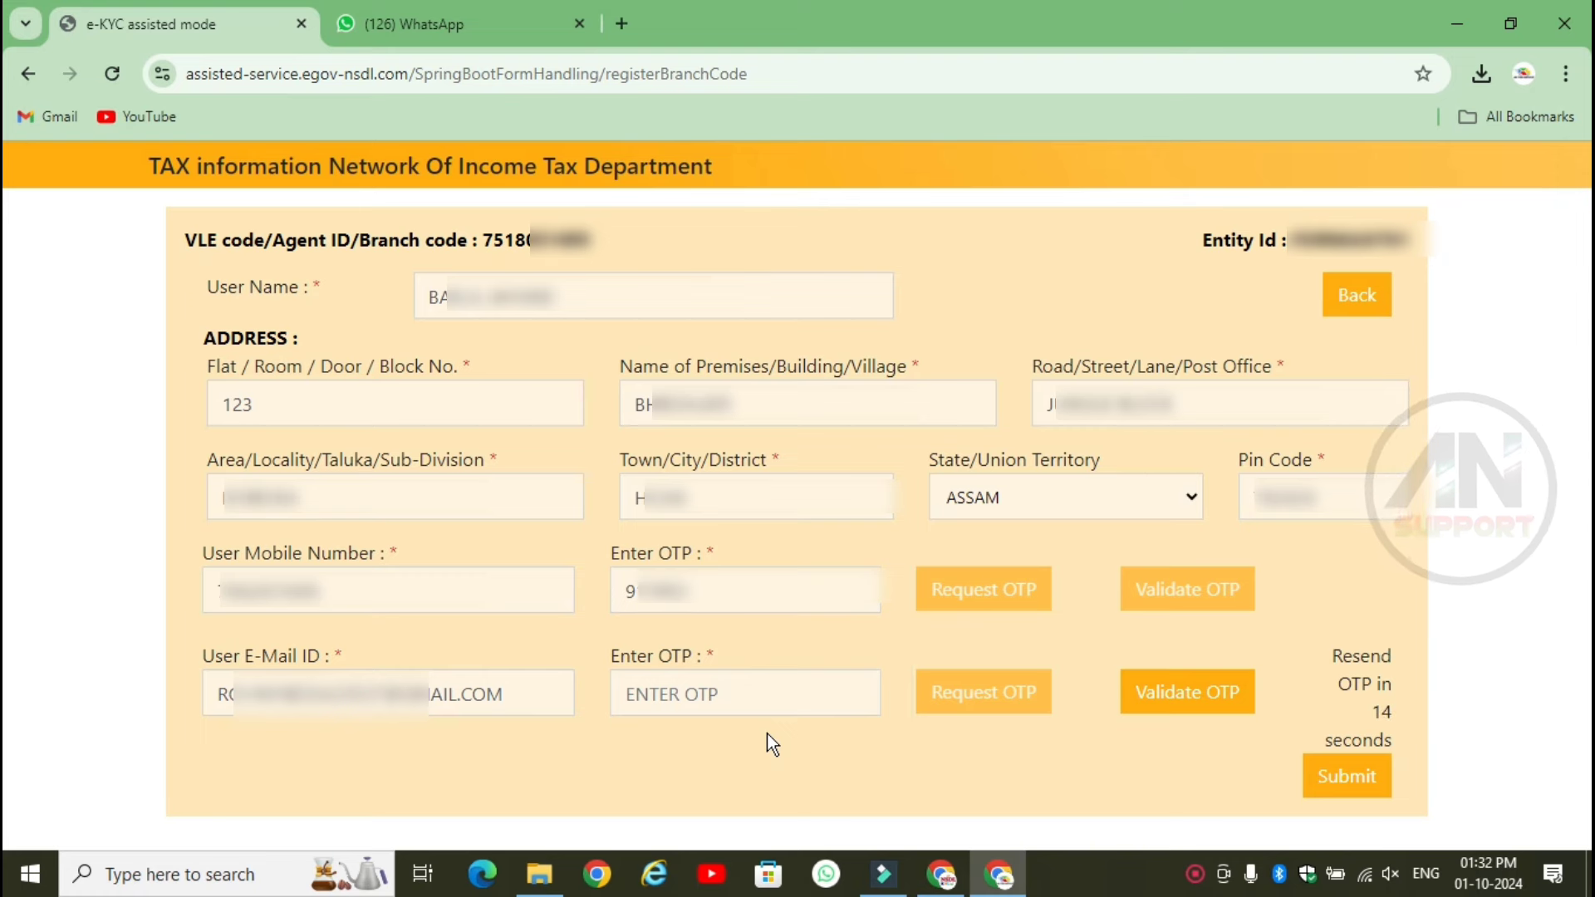
- Enter the received e-mail OTP in the second Enter OTP field and validate it
{"action": "left_click", "coordinate": [736, 714]}
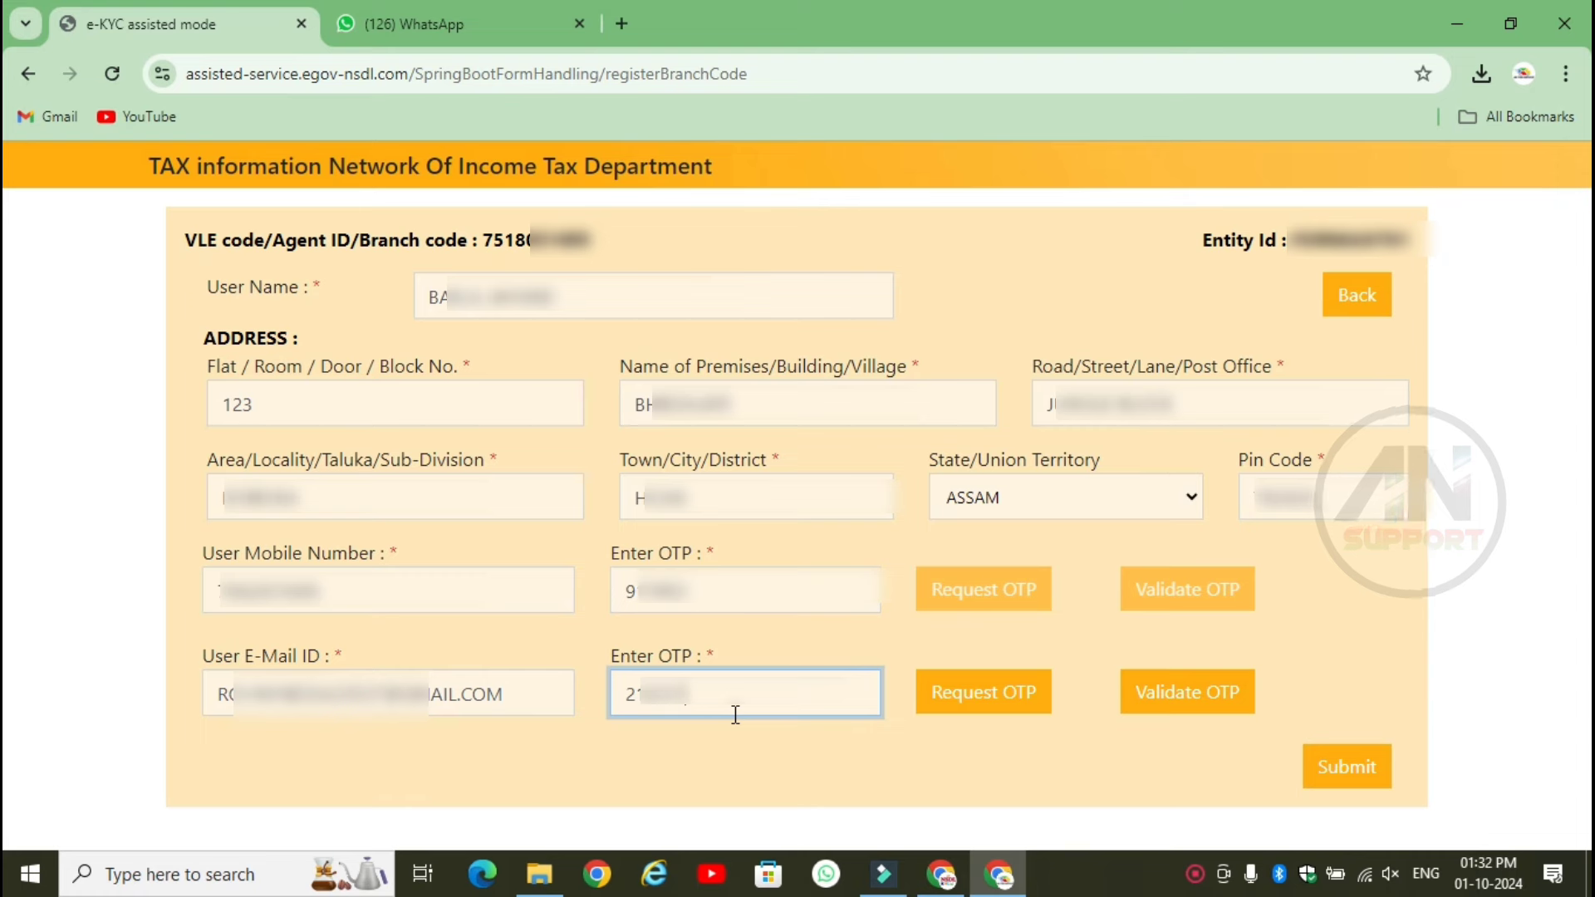
{"action": "left_click", "coordinate": [946, 777]}
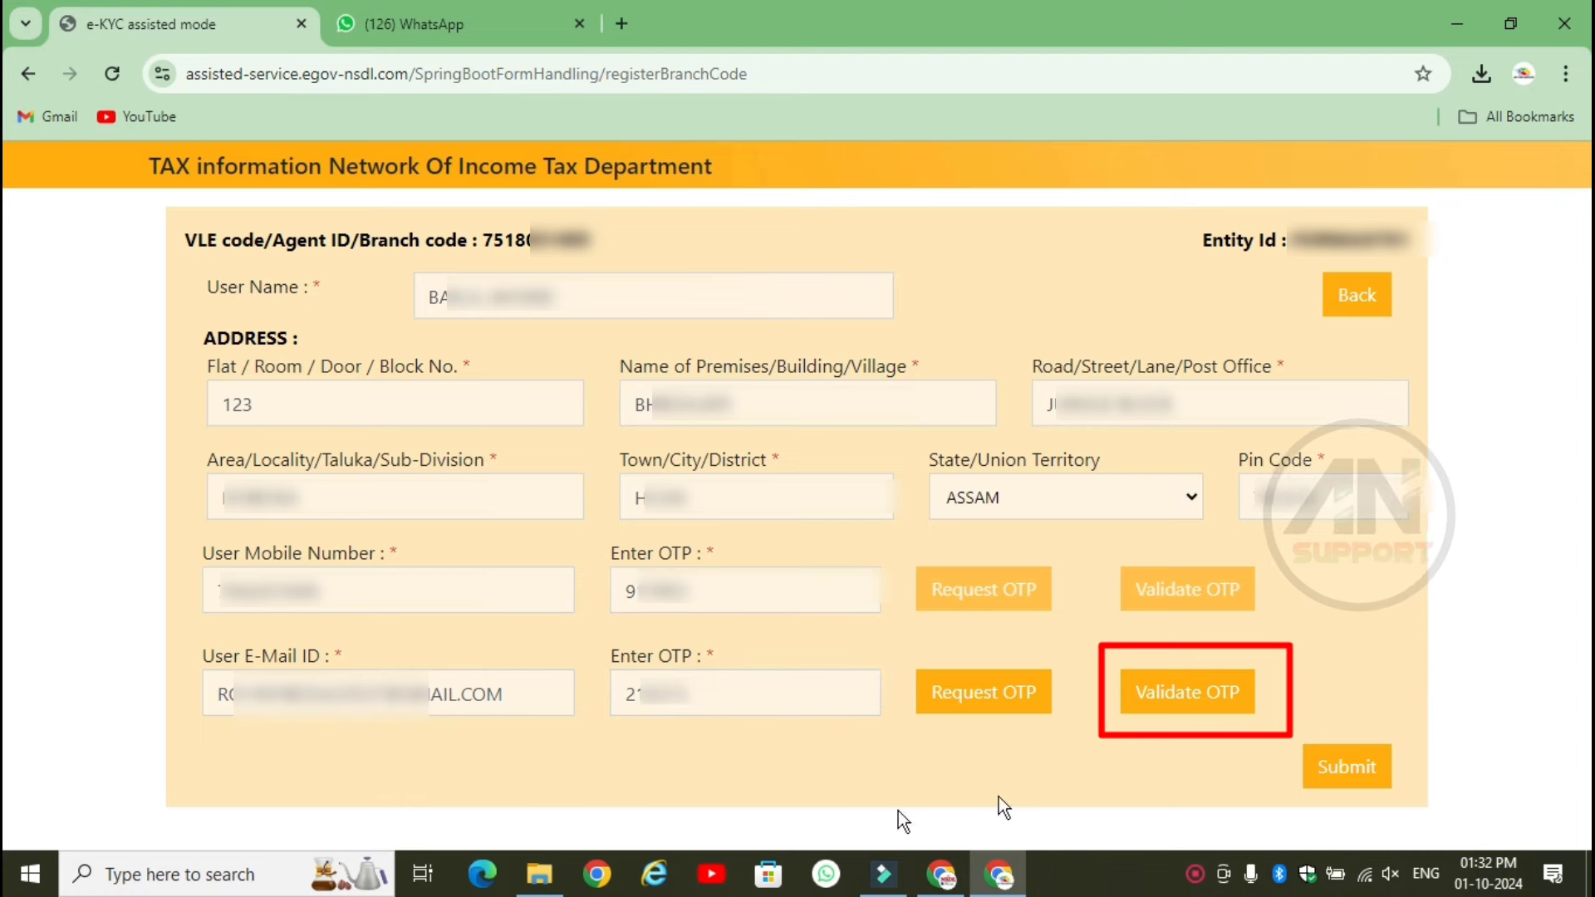
{"action": "left_click", "coordinate": [1197, 694]}
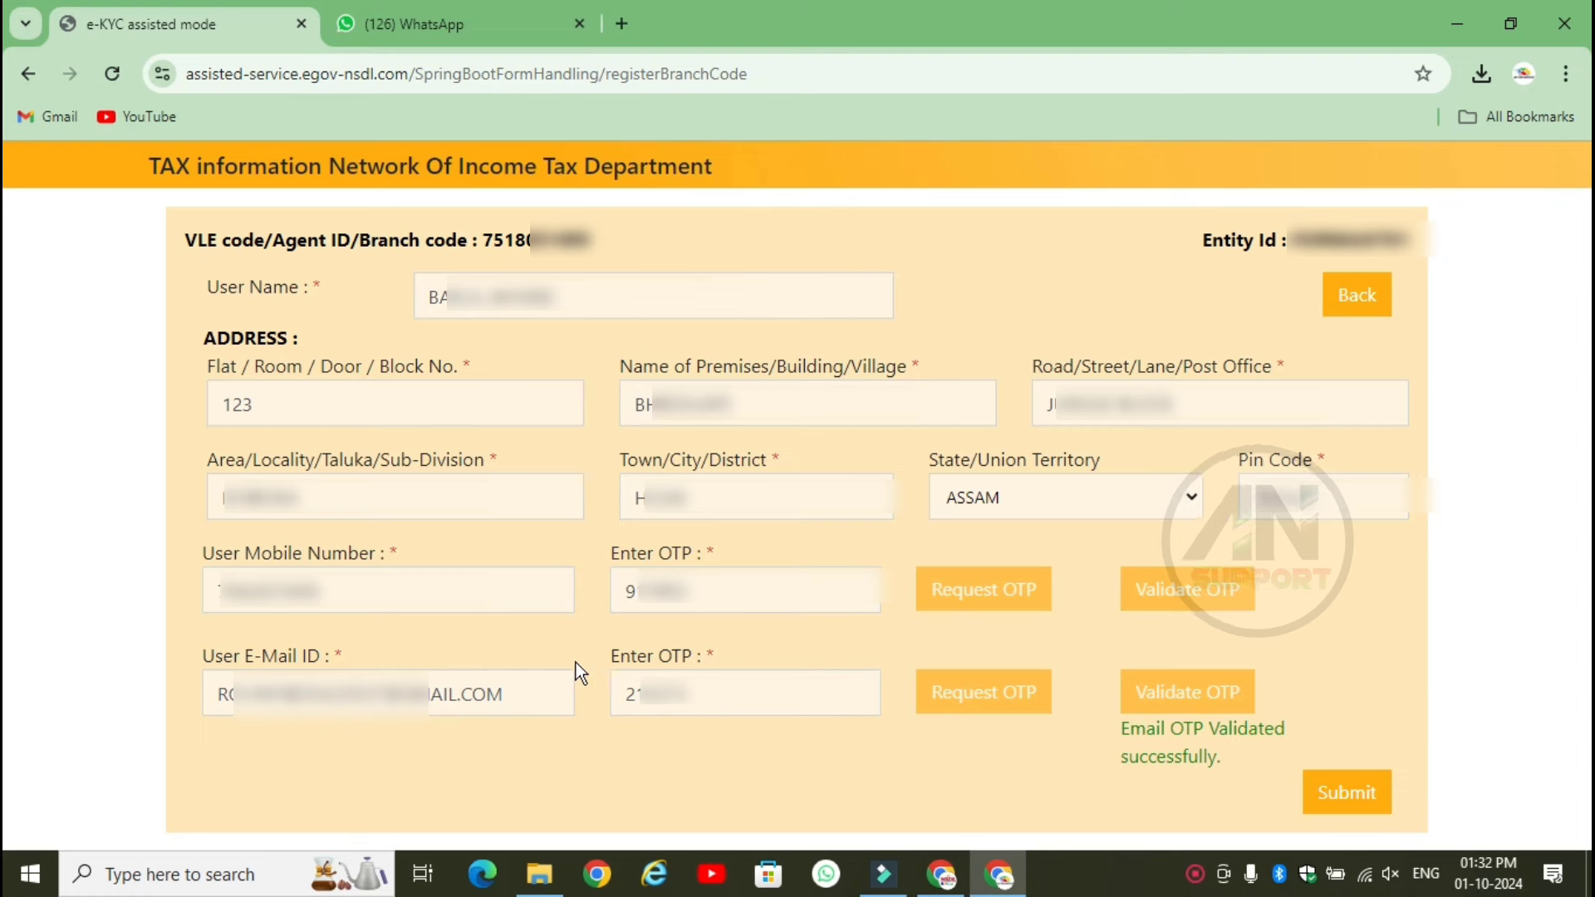
- Highlight the branch code digits on the form to point them out
{"action": "double_click", "coordinate": [487, 231]}
{"action": "left_click", "coordinate": [477, 247]}
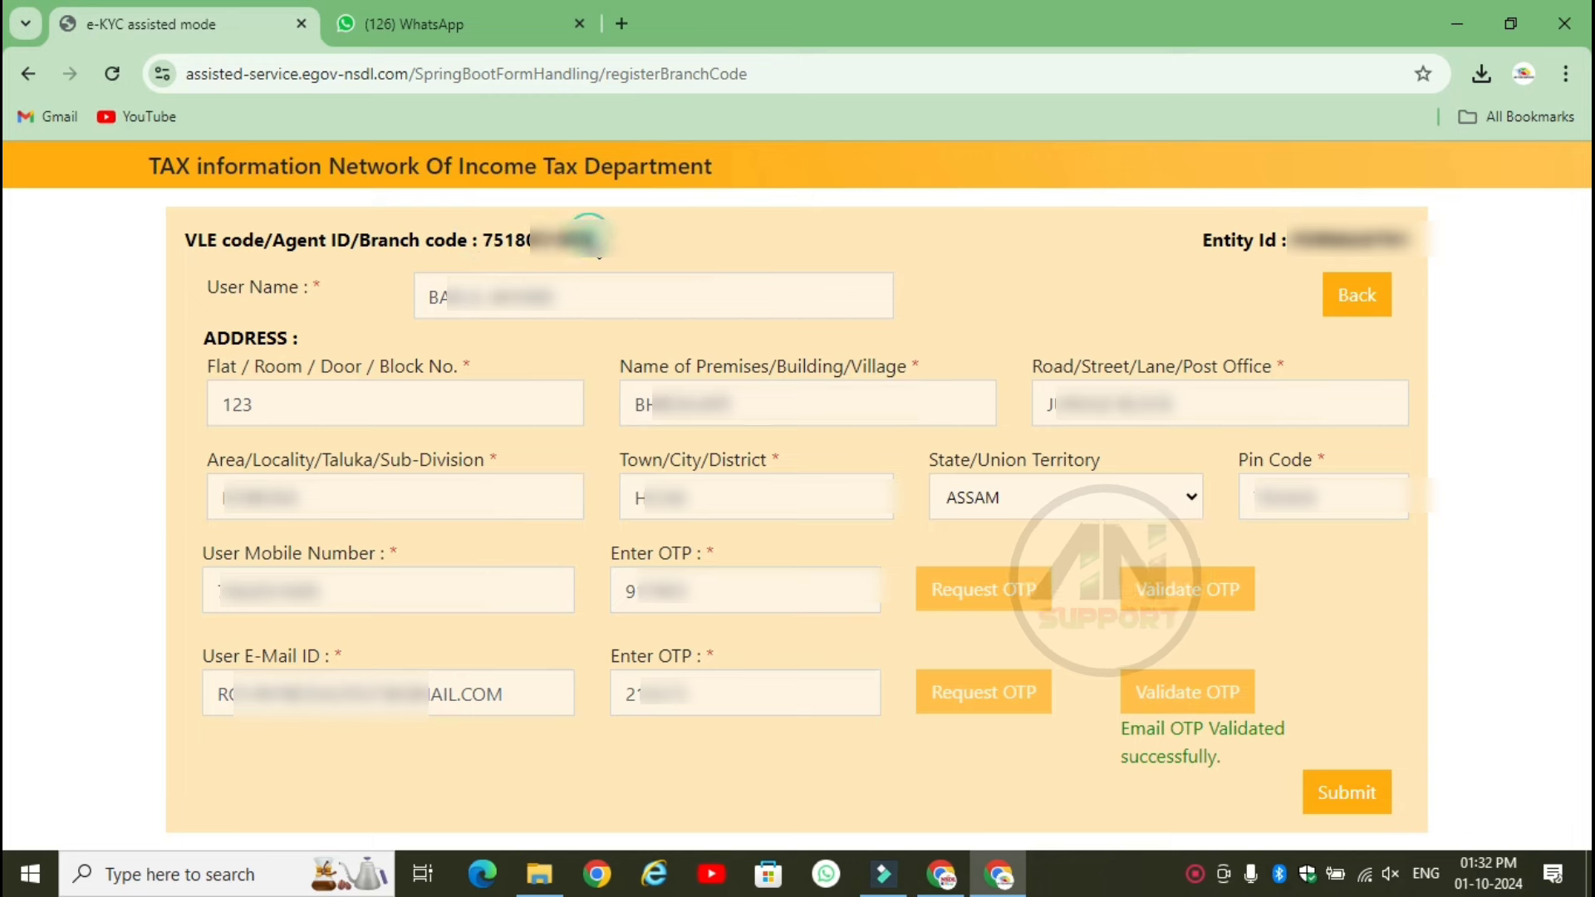
{"action": "left_click_drag", "start_coordinate": [477, 248], "coordinate": [579, 259]}
{"action": "left_click", "coordinate": [586, 245]}
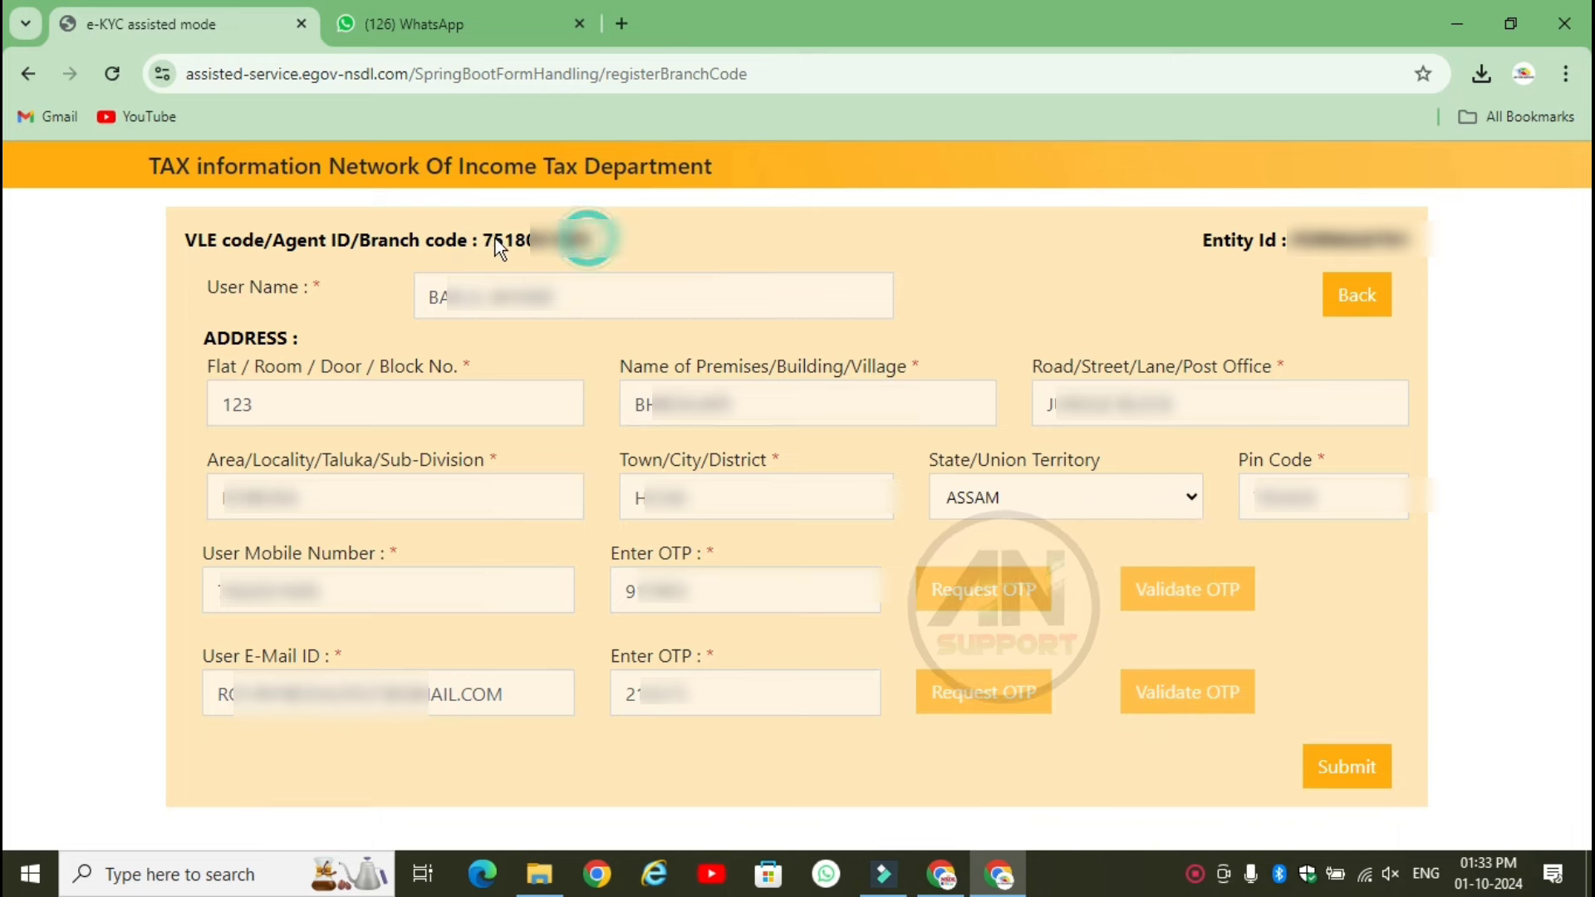
{"action": "left_click_drag", "start_coordinate": [486, 242], "coordinate": [606, 260]}
- Point out the branch code once more and submit the branch user registration
{"action": "left_click", "coordinate": [488, 242]}
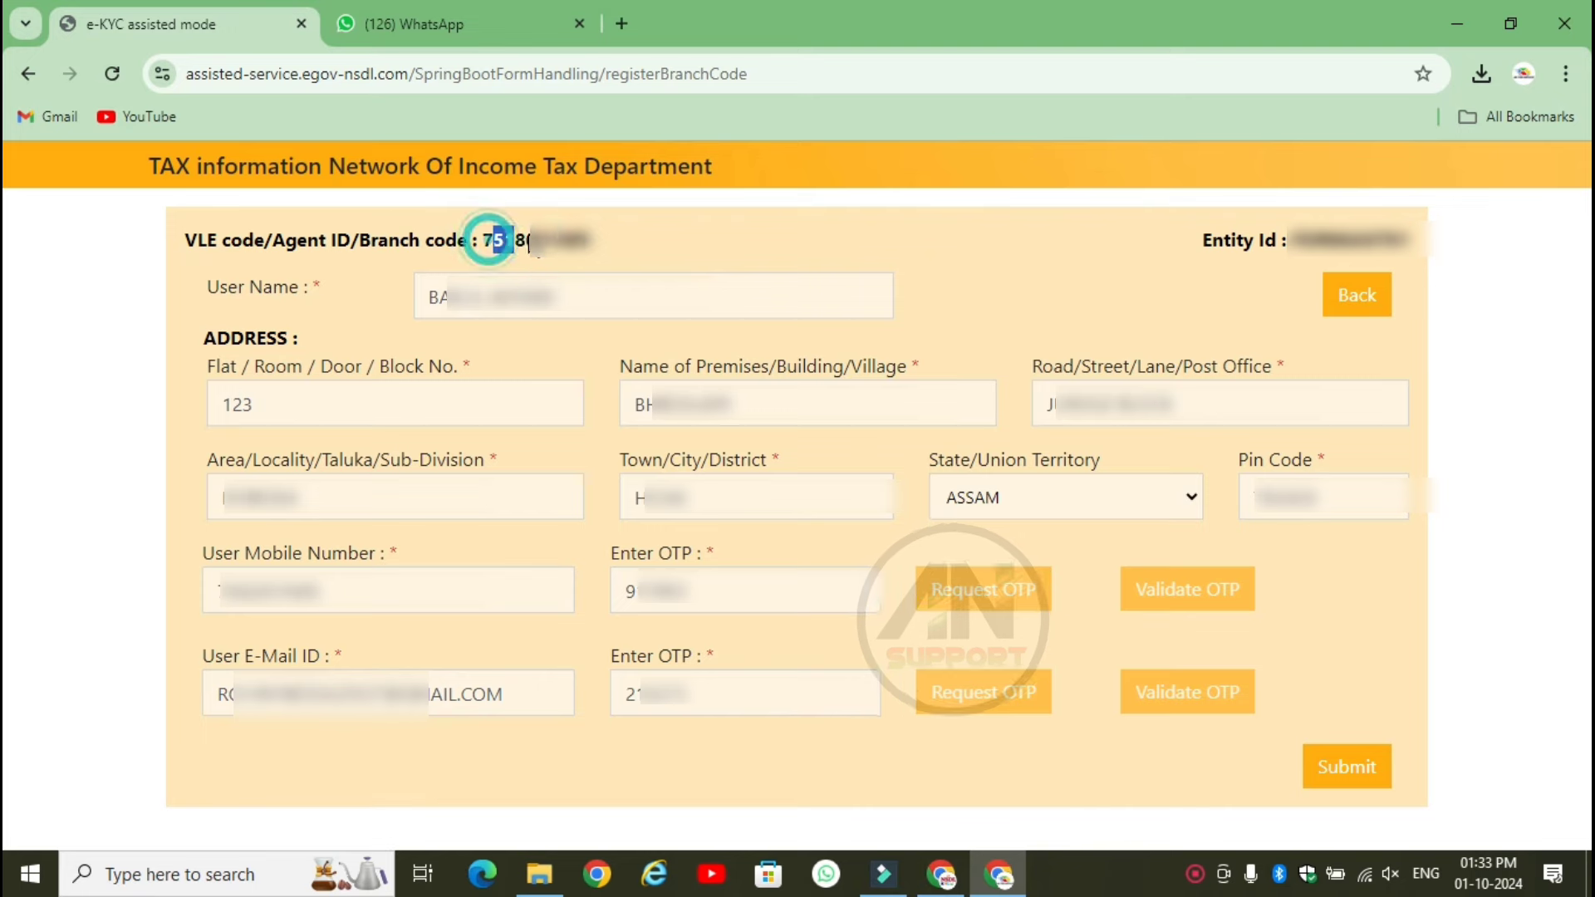
{"action": "left_click_drag", "start_coordinate": [482, 242], "coordinate": [585, 249]}
{"action": "left_click", "coordinate": [586, 250]}
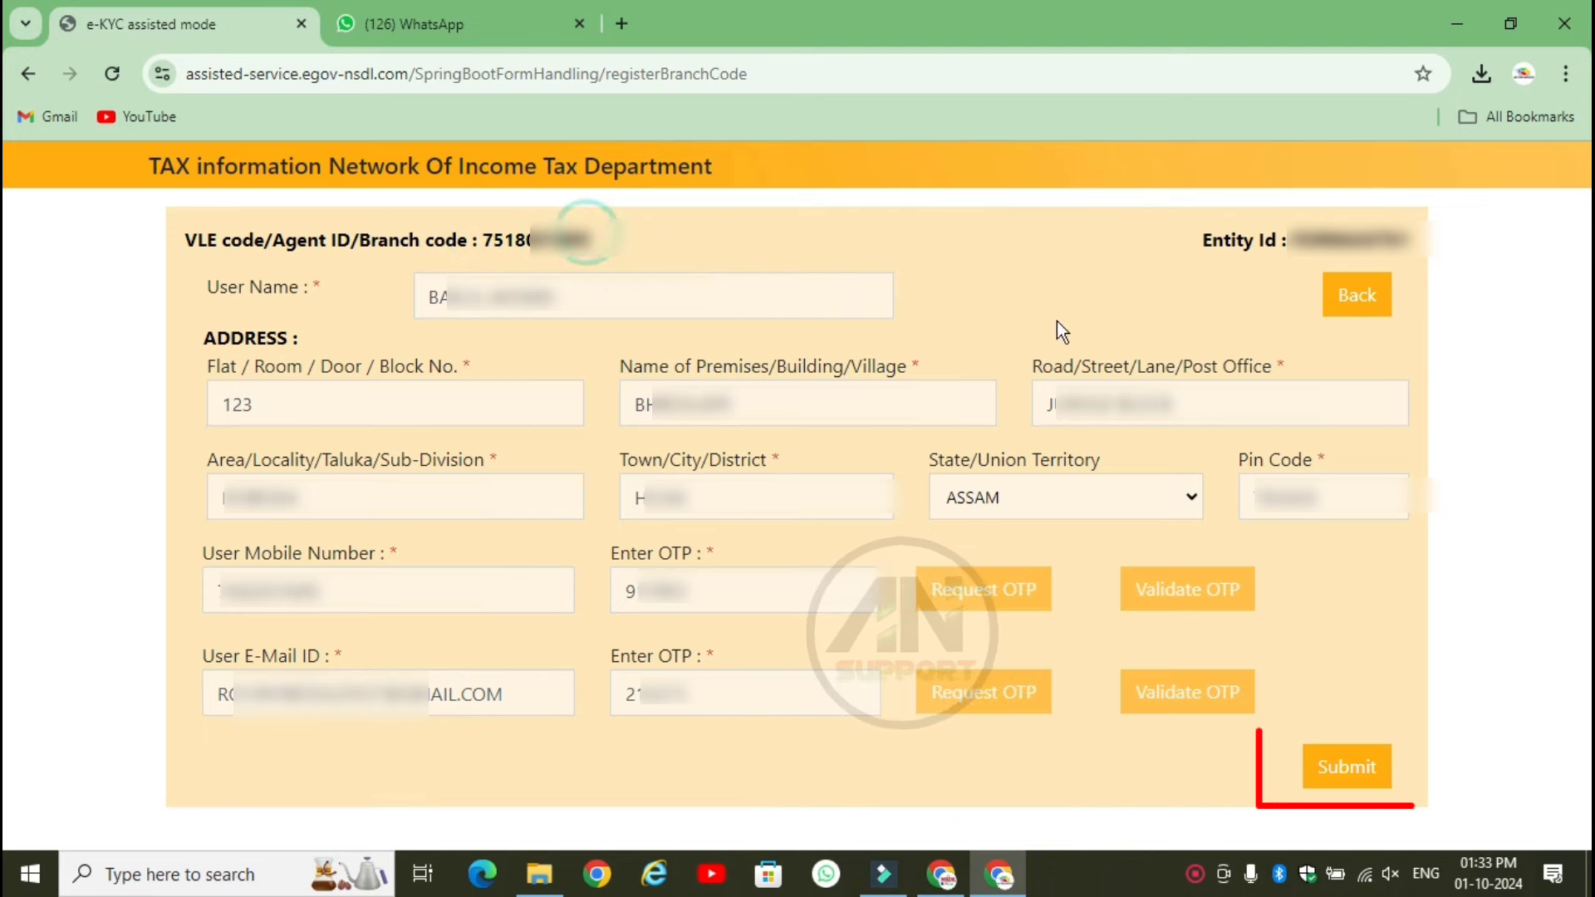
{"action": "left_click", "coordinate": [1350, 769]}
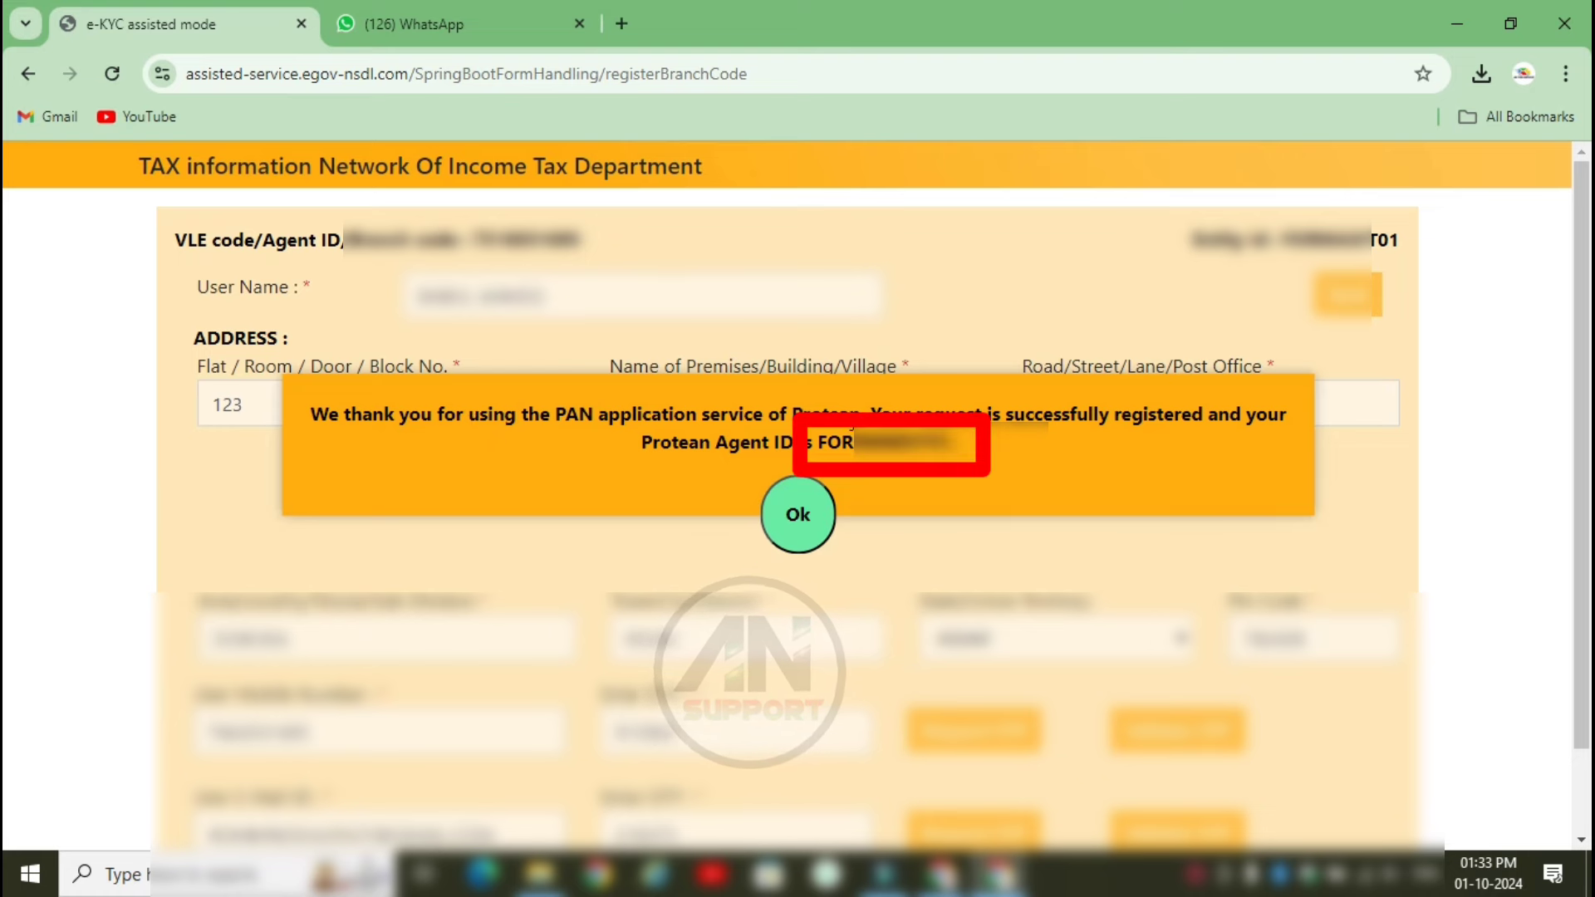
- Copy the newly issued Protean Agent ID from the success message
{"action": "double_click", "coordinate": [845, 443]}
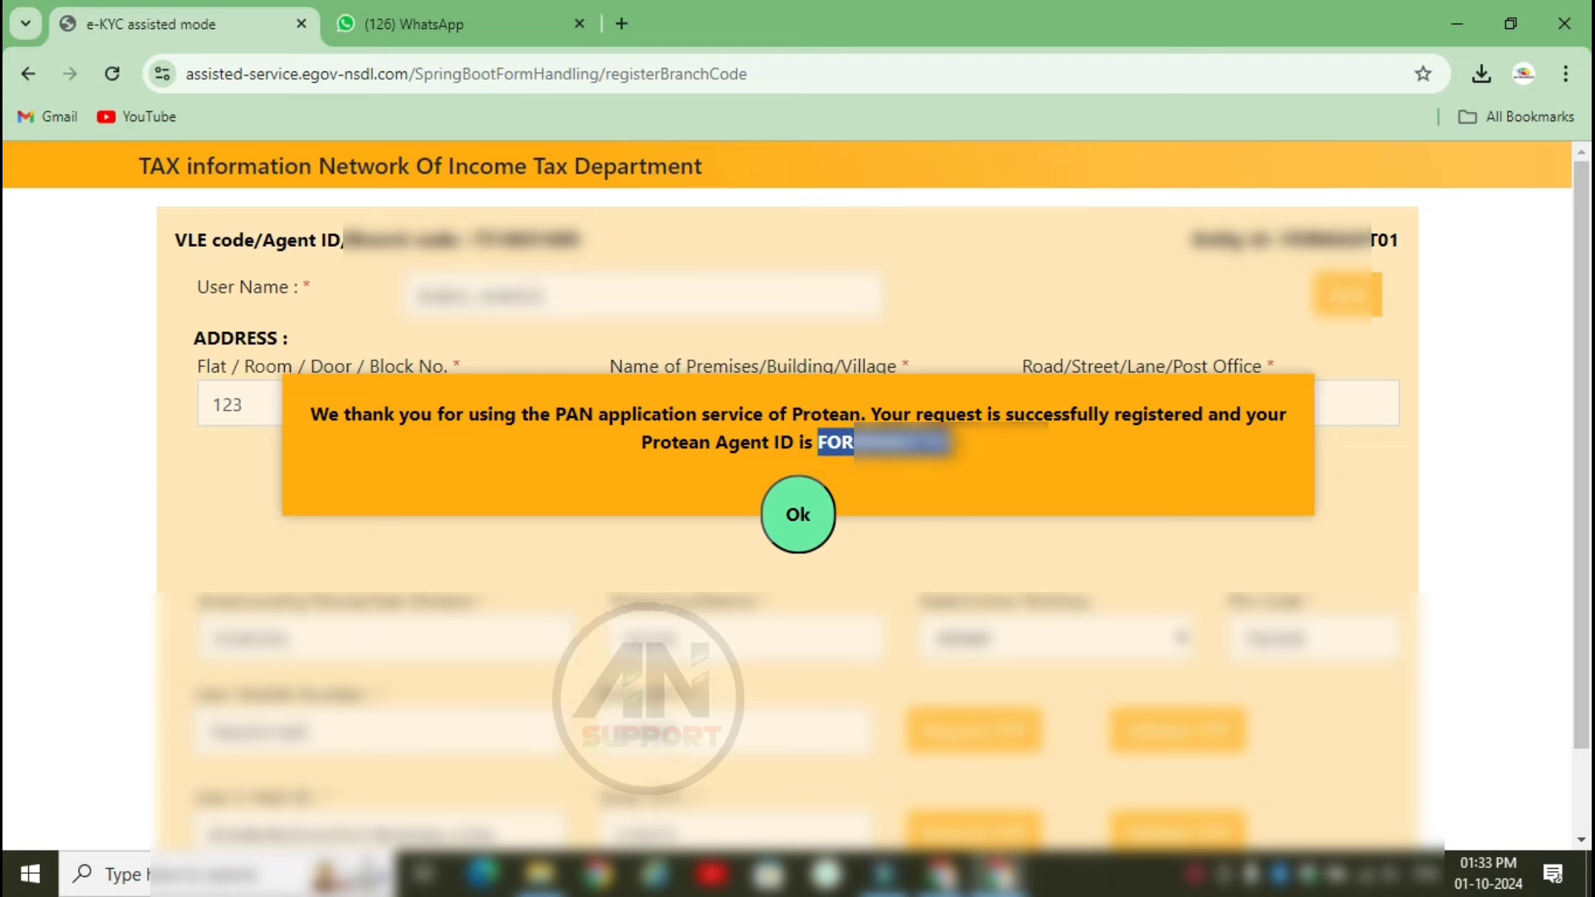
{"action": "right_click", "coordinate": [868, 434]}
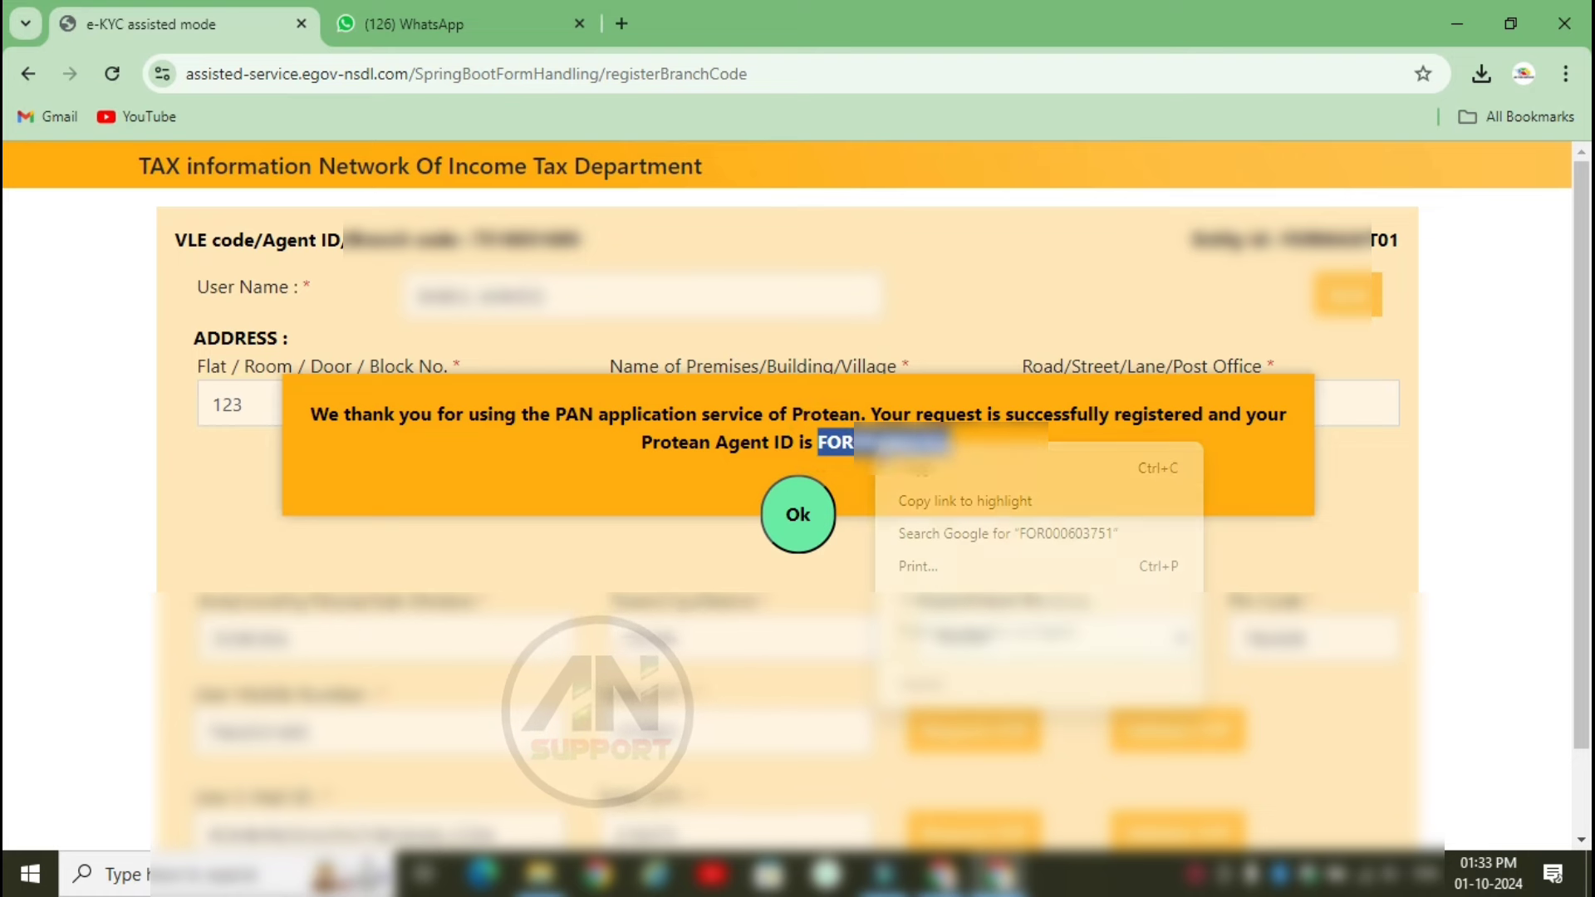
{"action": "left_click", "coordinate": [895, 469]}
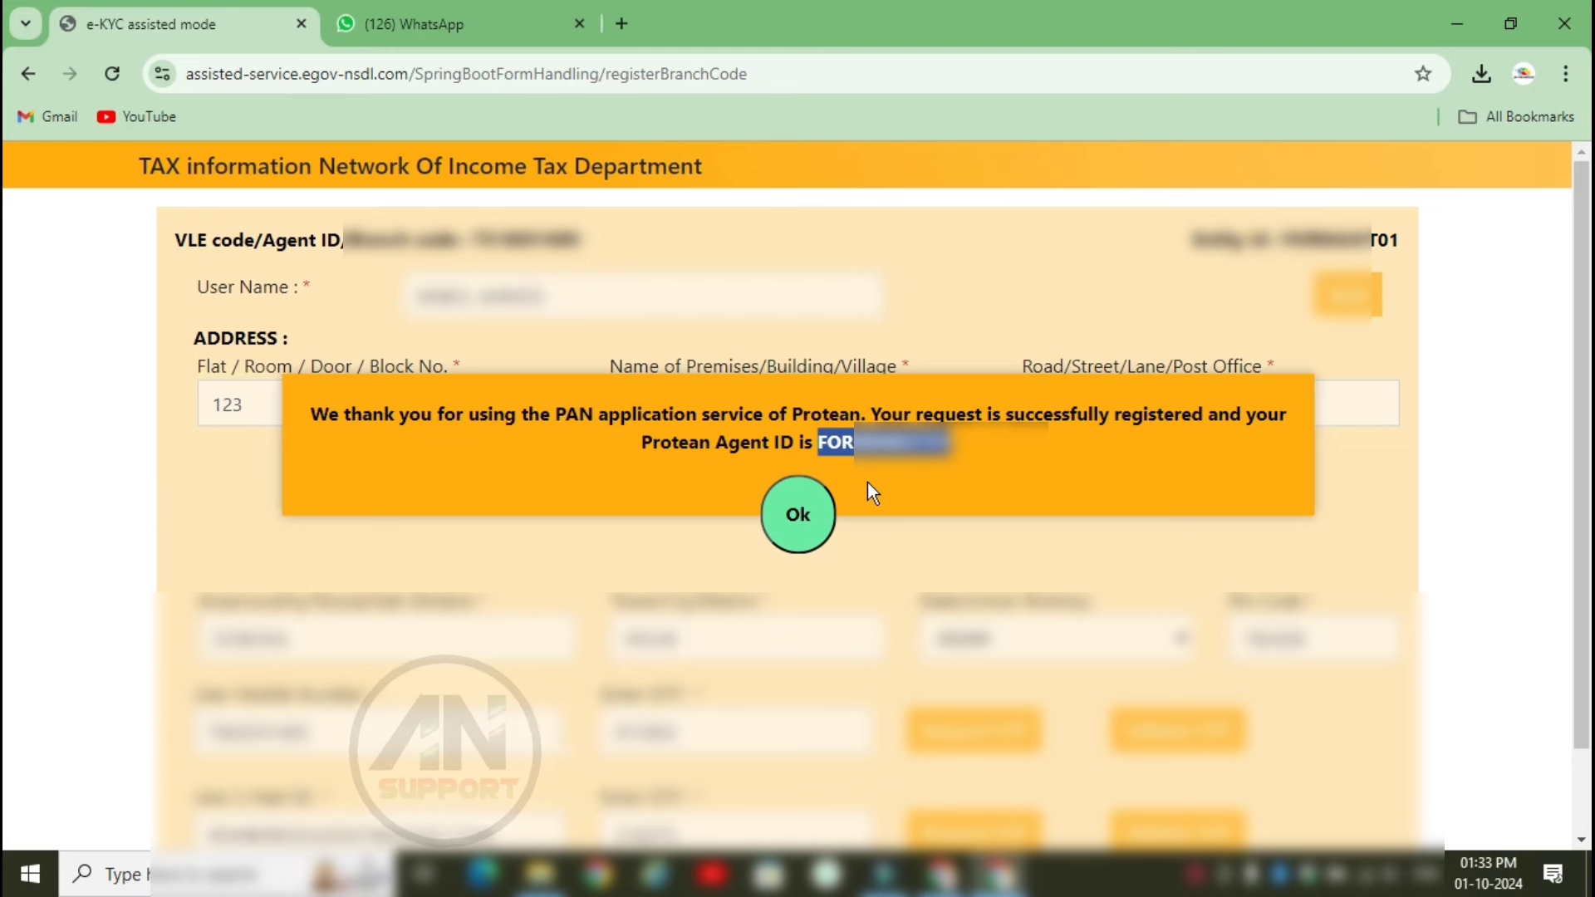
{"action": "left_click", "coordinate": [622, 24]}
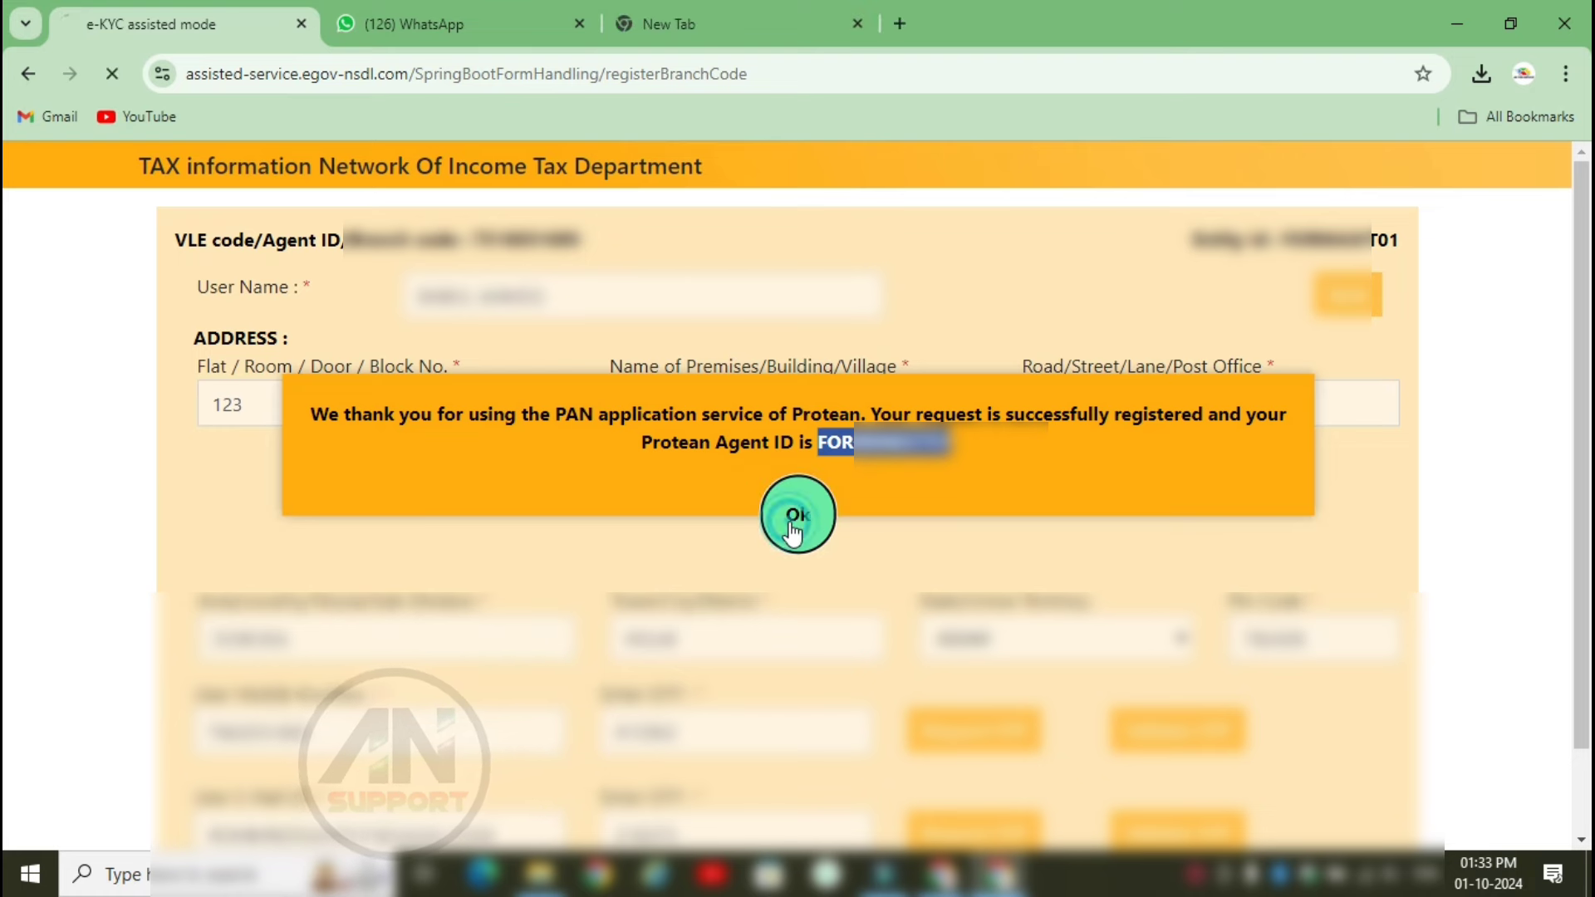
- Dismiss the success dialog and highlight the PSA ENTITY ID and PSA BRANCH CODE on the e-SIGN PAN NEW page
{"action": "left_click", "coordinate": [794, 511]}
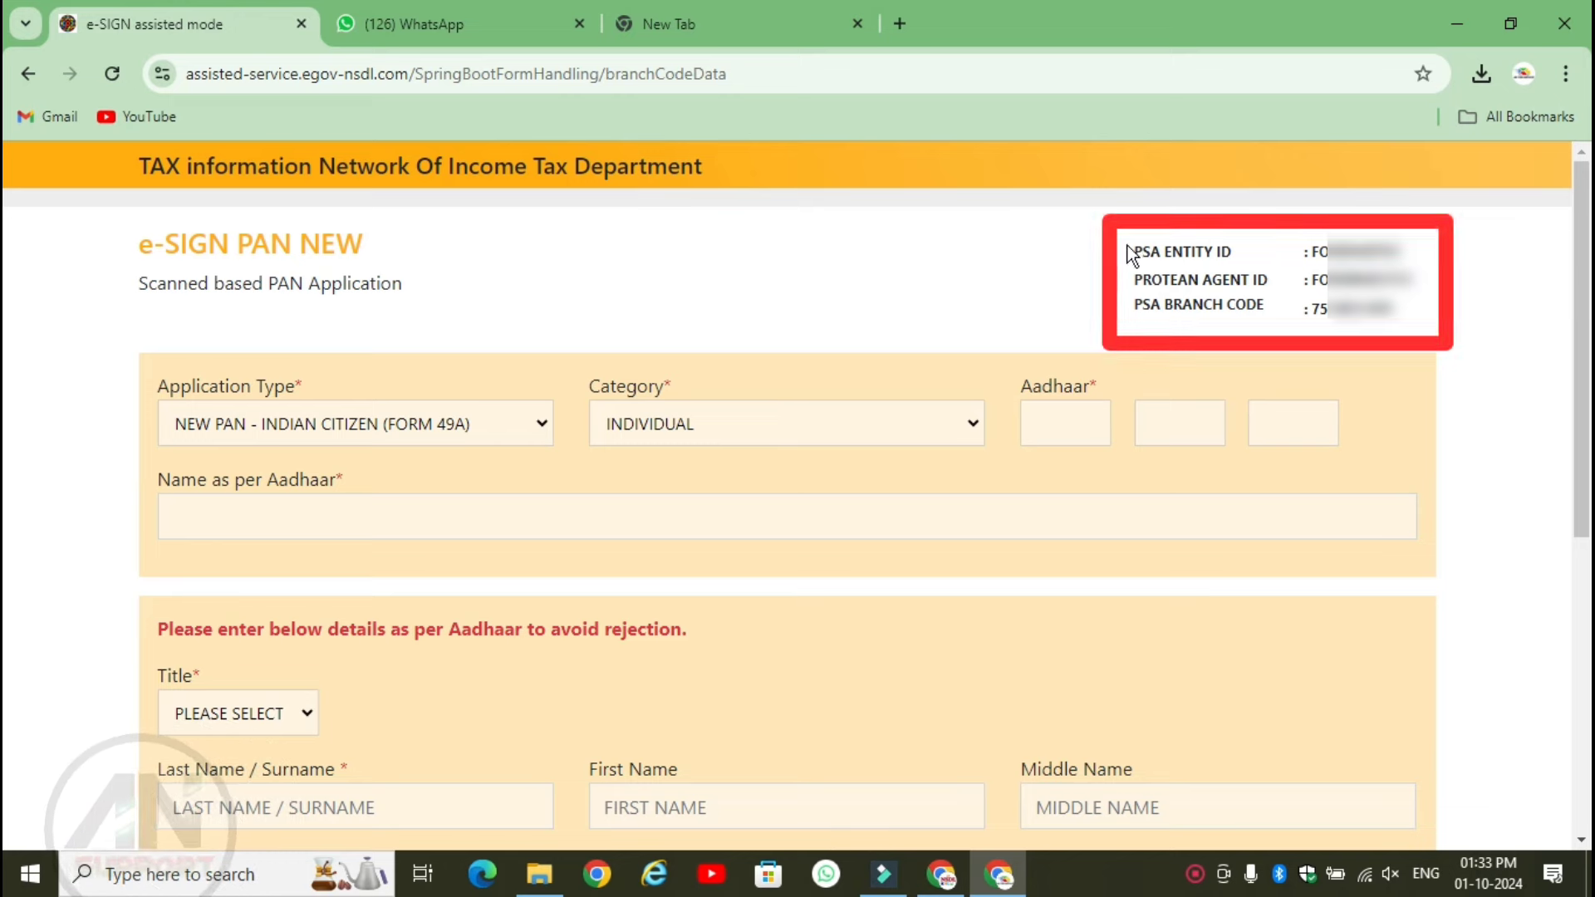
{"action": "left_click_drag", "start_coordinate": [1133, 250], "coordinate": [1282, 256]}
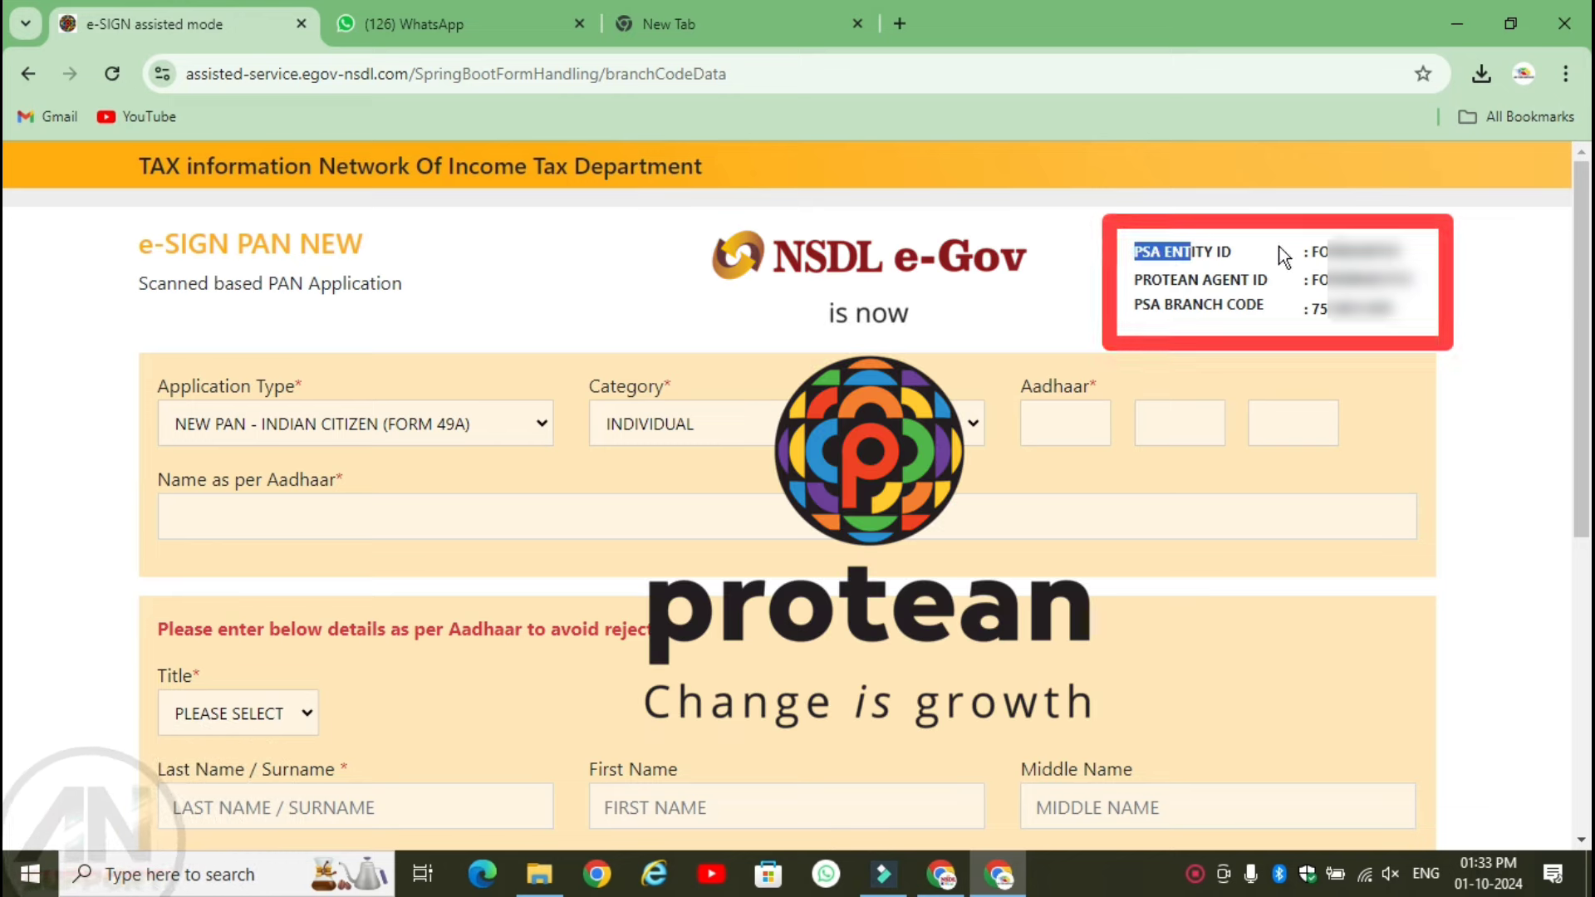
{"action": "left_click", "coordinate": [1326, 243]}
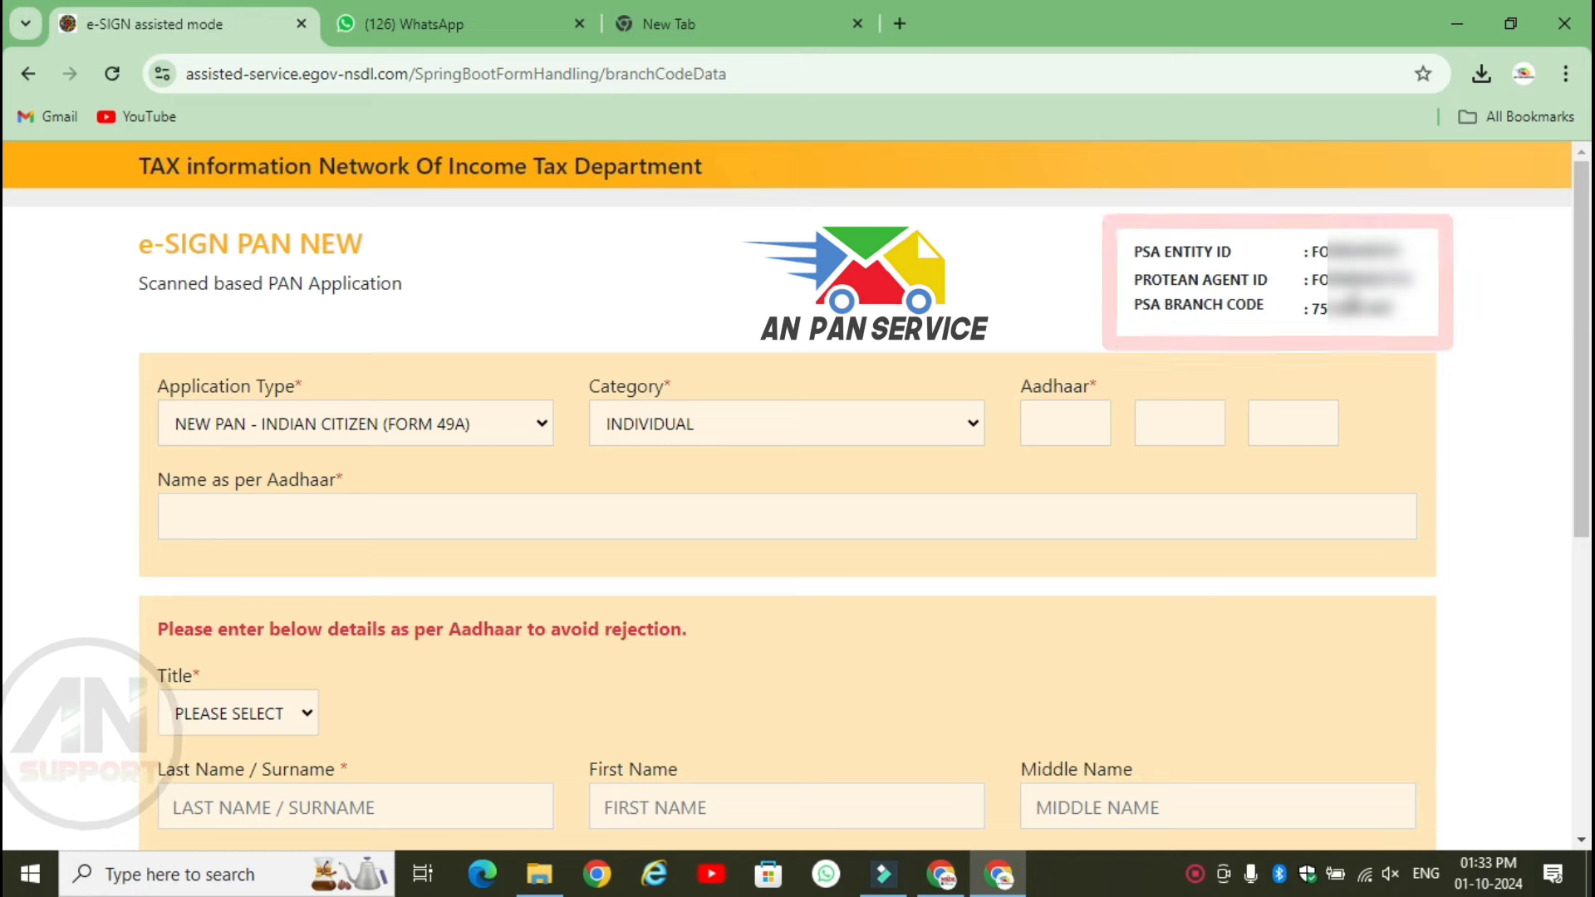
{"action": "double_click", "coordinate": [1328, 309]}
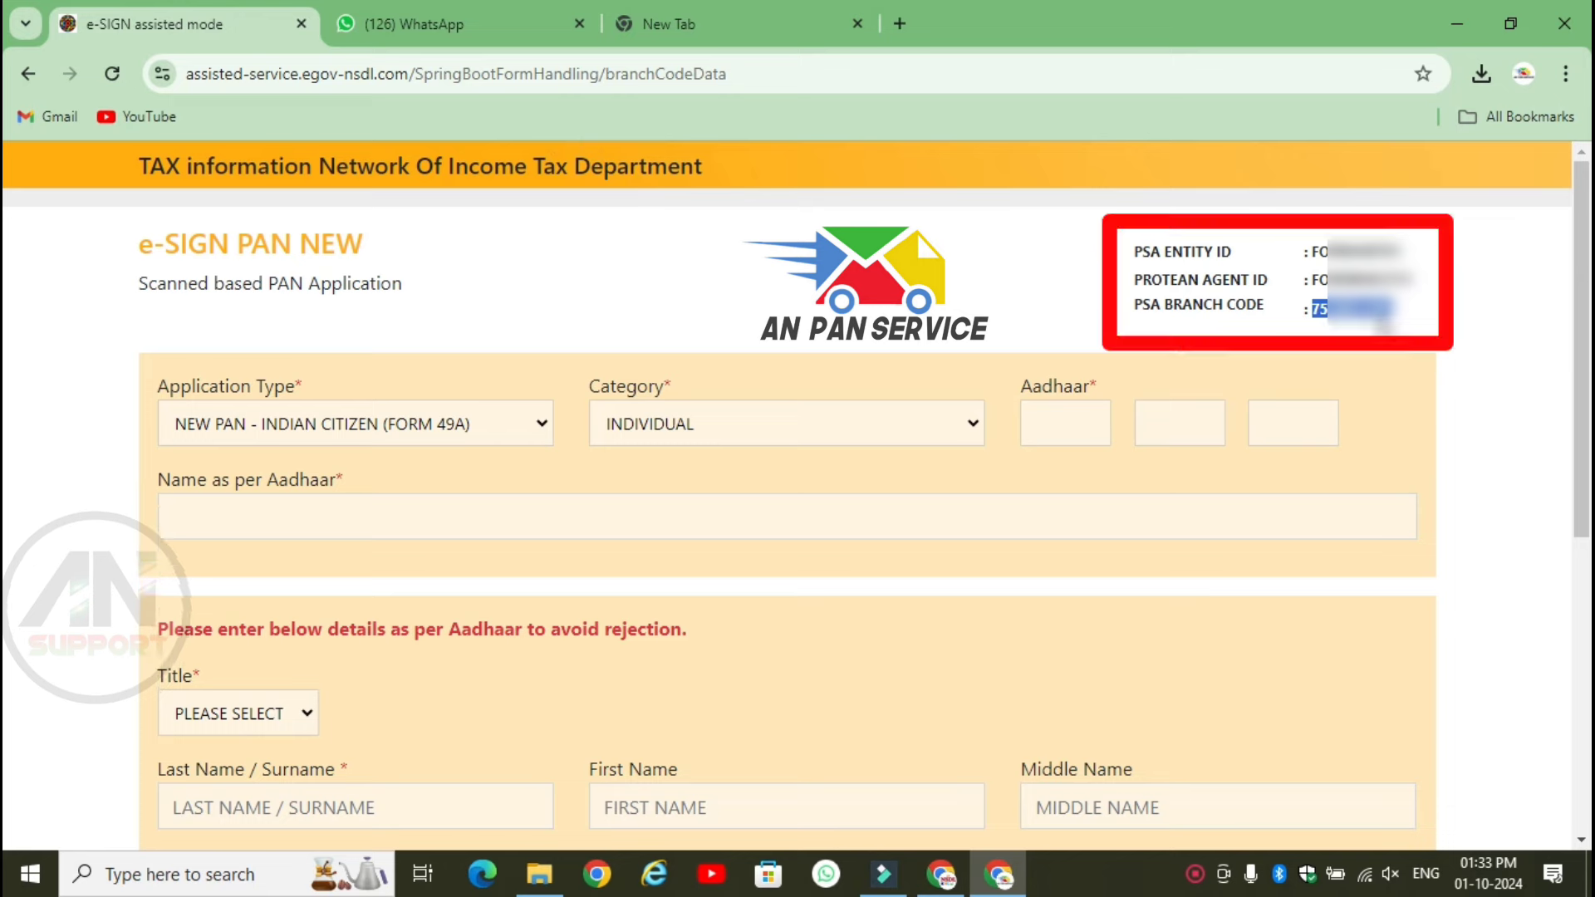
{"action": "left_click", "coordinate": [1365, 287]}
{"action": "double_click", "coordinate": [1330, 309]}
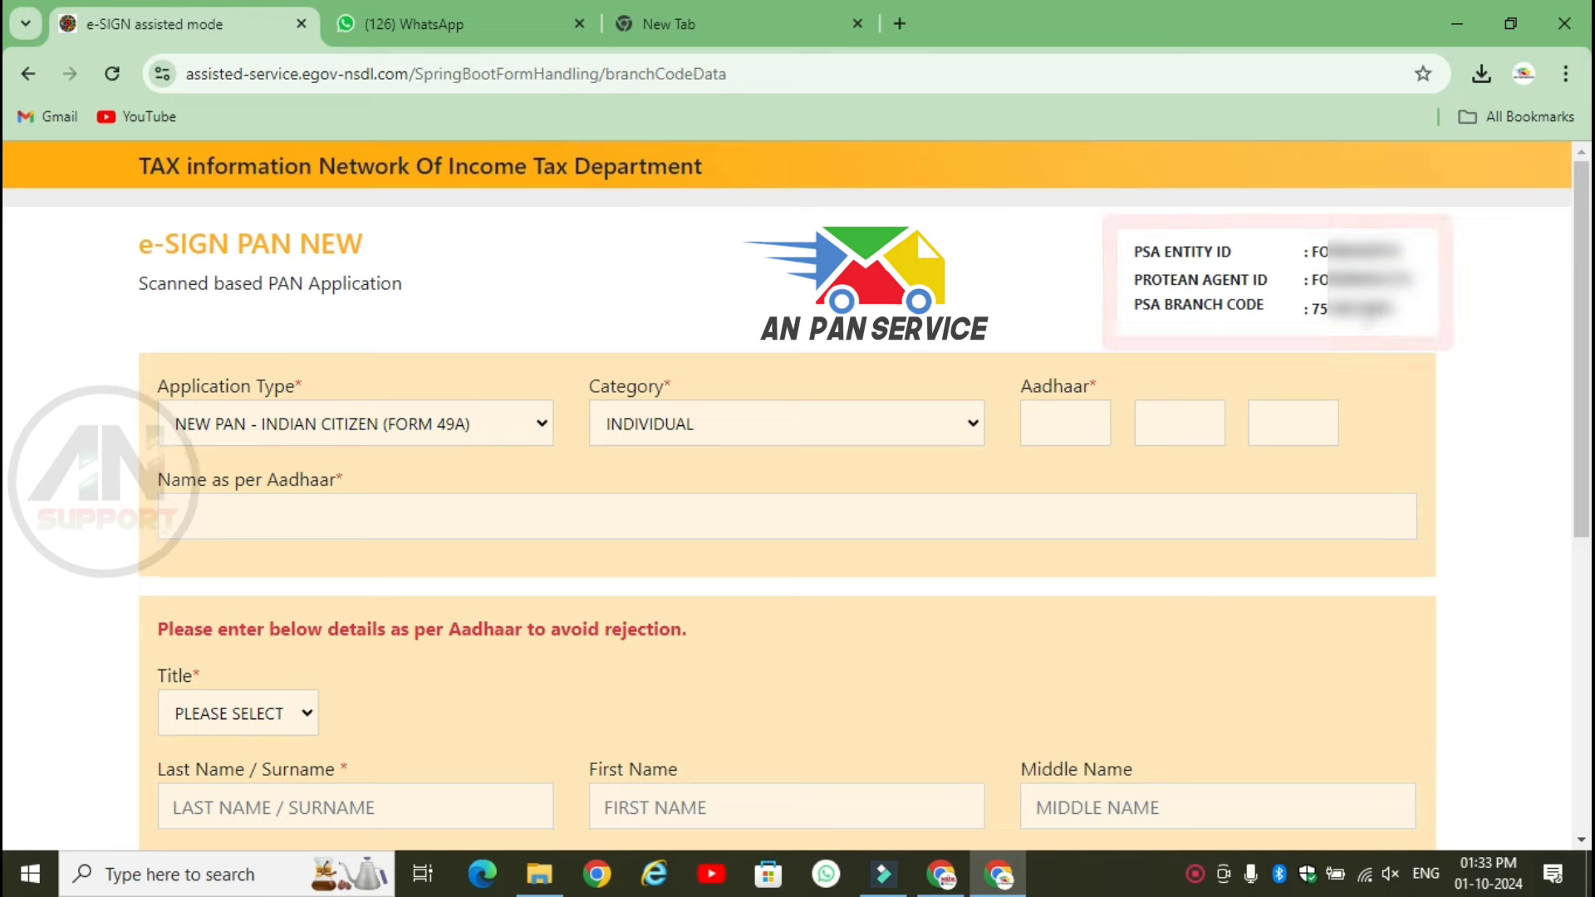
{"action": "left_click", "coordinate": [1132, 338]}
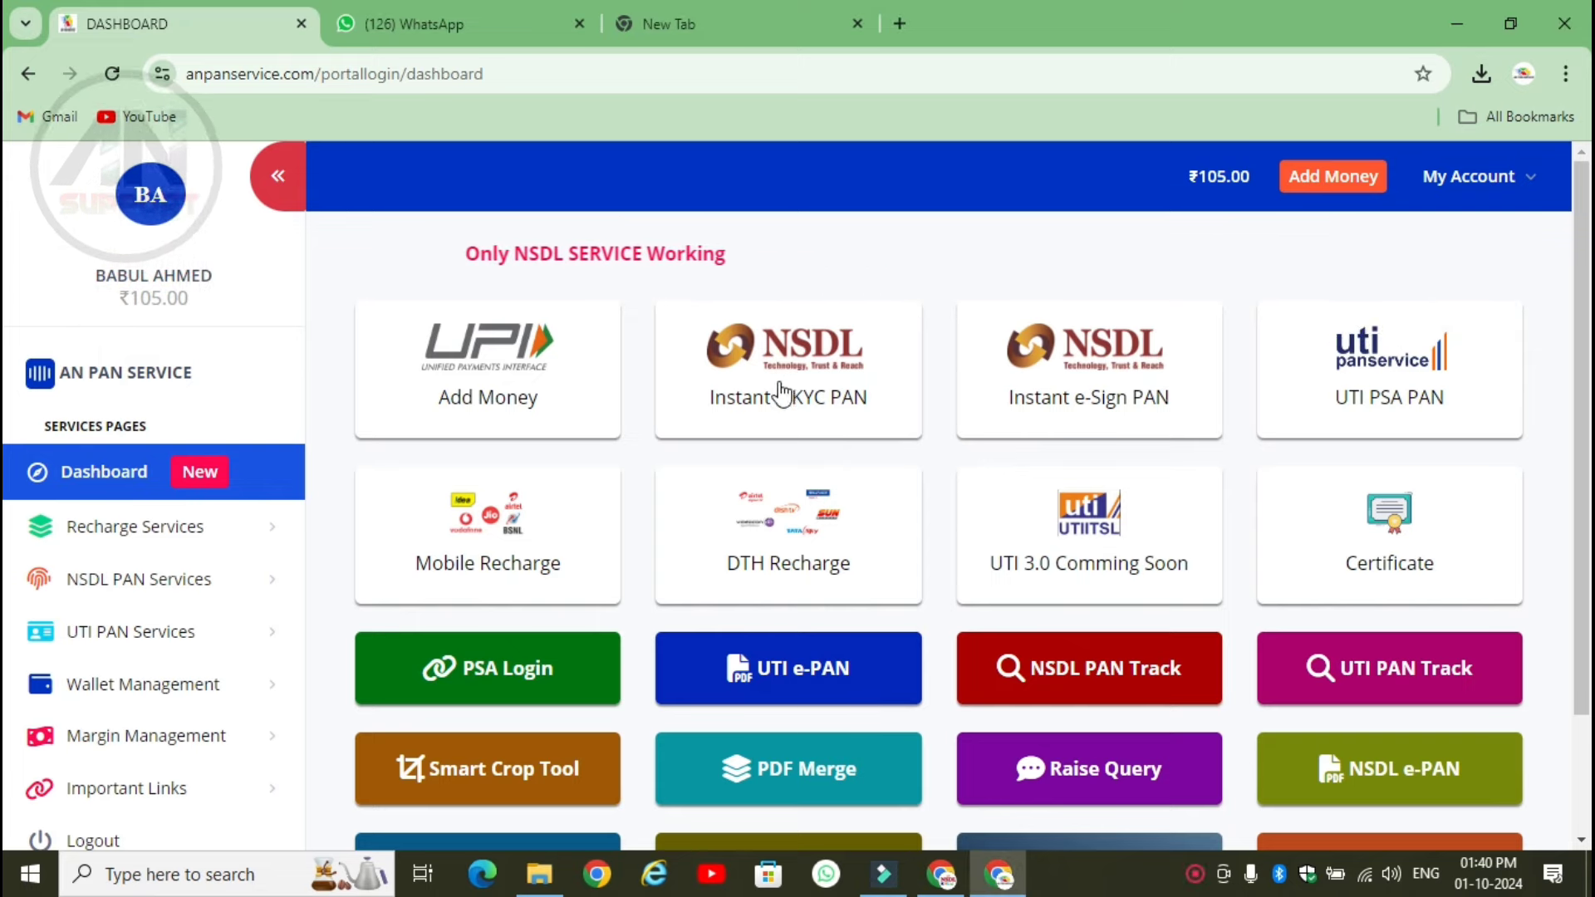
- Submit an Instant e-Sign PAN application in ESIGN - Scan Based PAN mode with Aadhaar consent
{"action": "left_click", "coordinate": [1098, 391]}
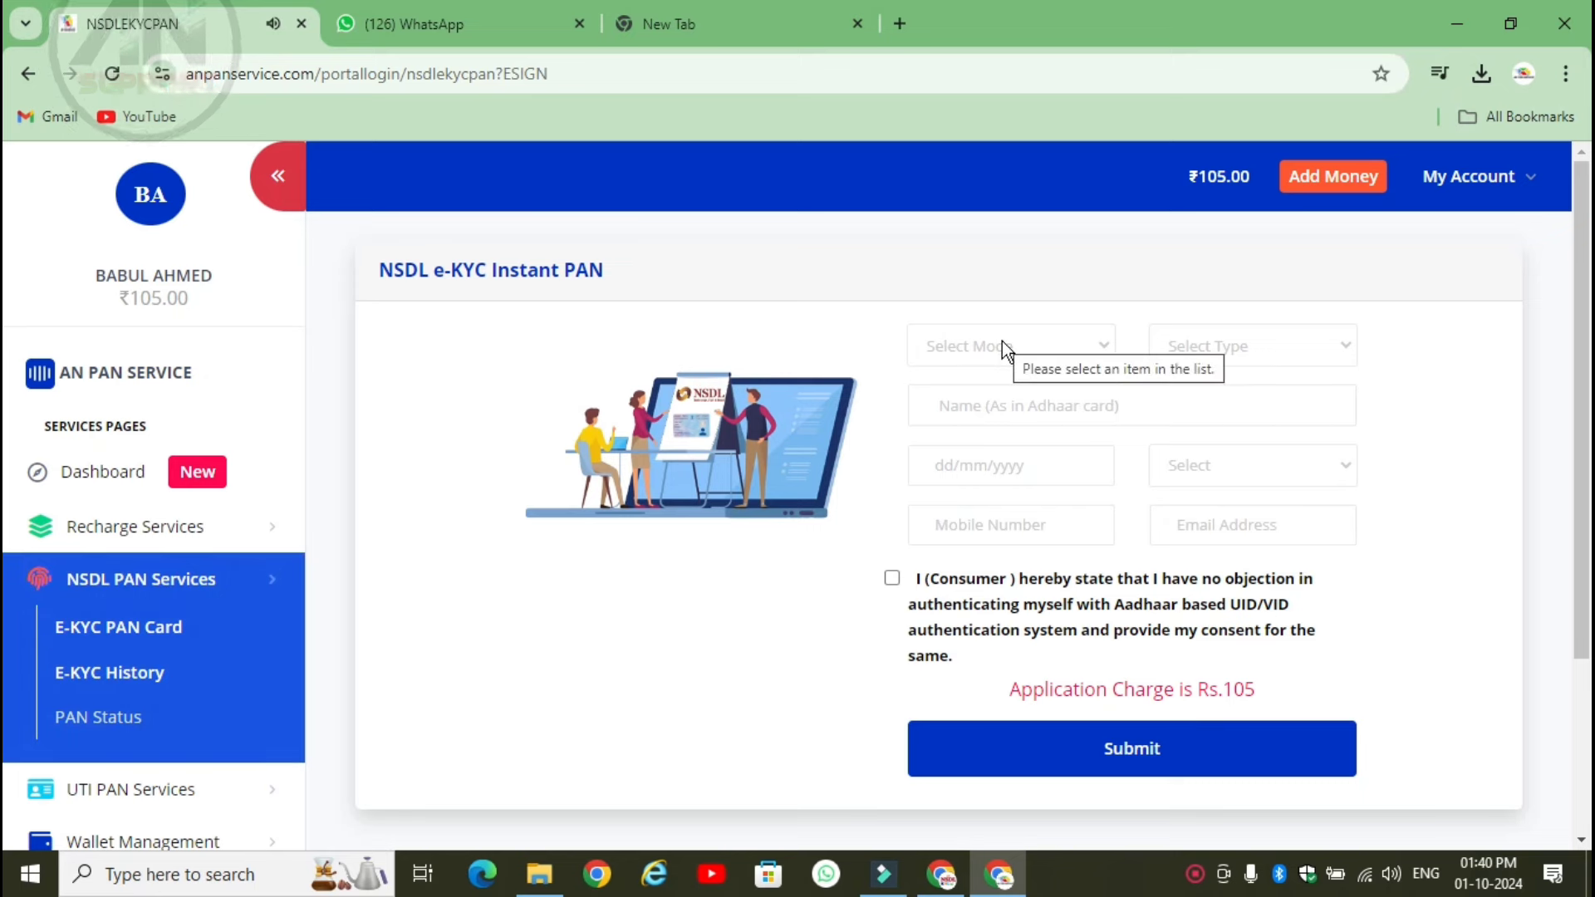
{"action": "left_click", "coordinate": [1002, 340]}
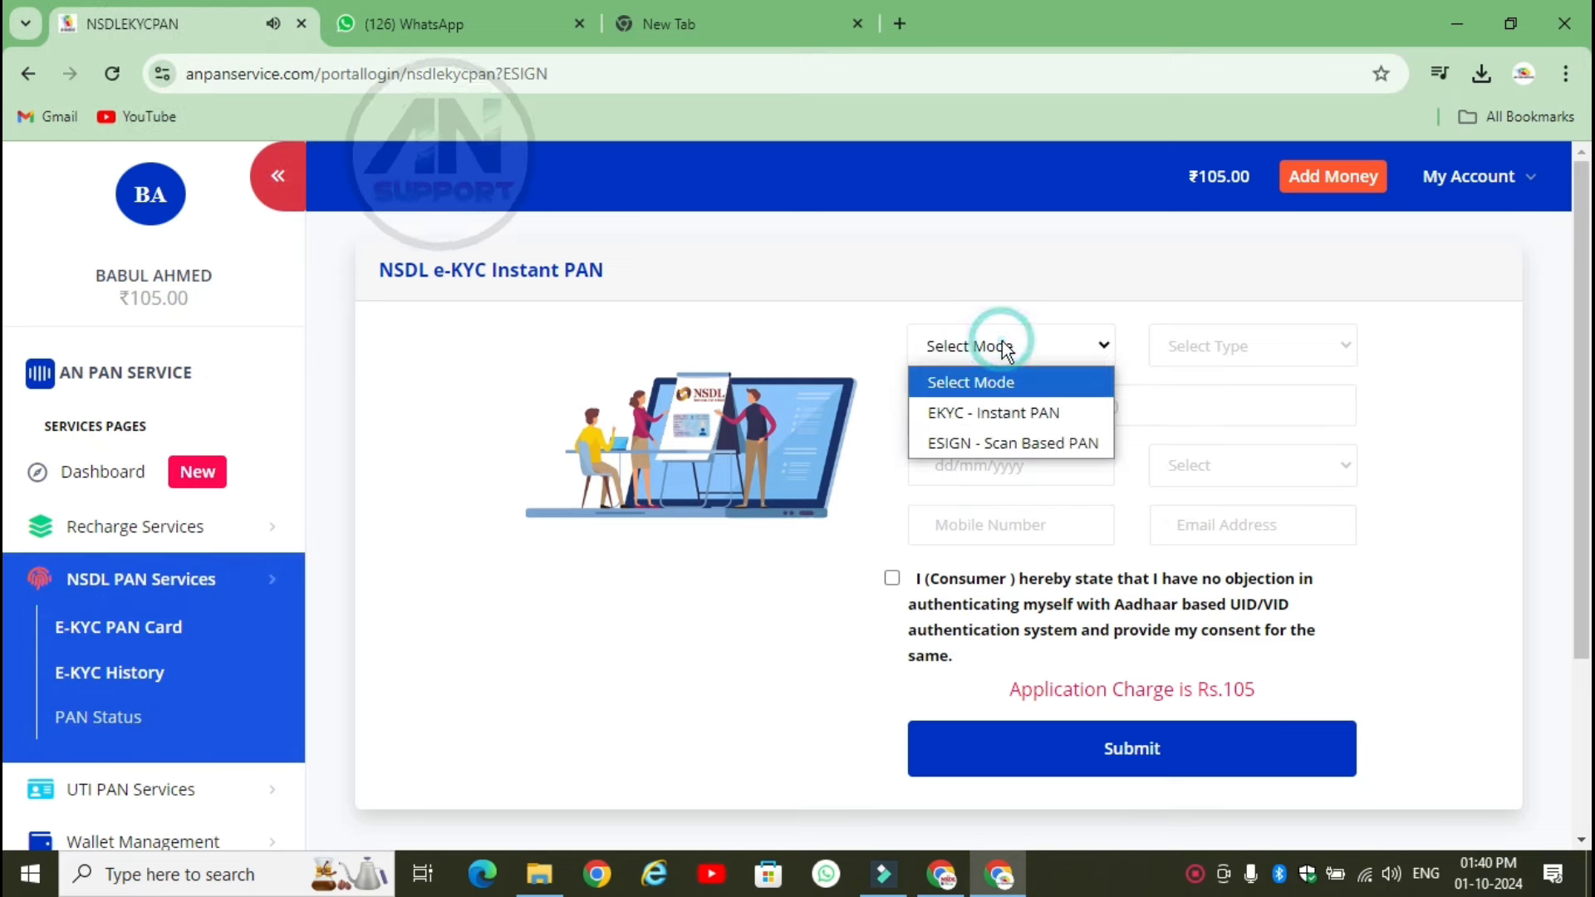
{"action": "left_click", "coordinate": [997, 441]}
{"action": "left_click", "coordinate": [893, 579]}
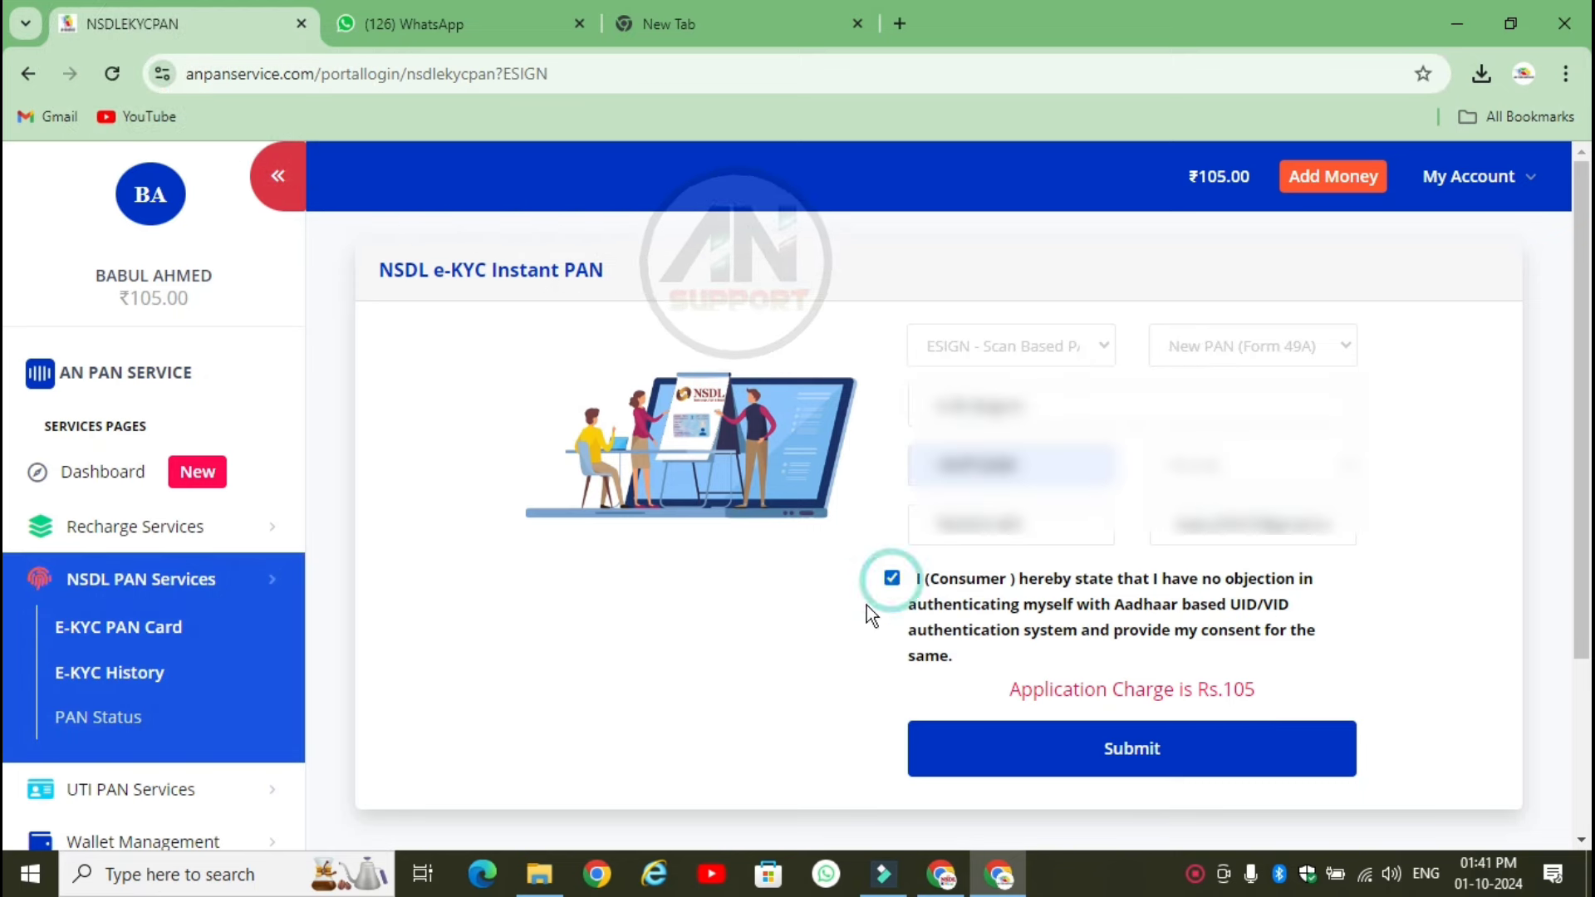
{"action": "left_click", "coordinate": [1046, 755]}
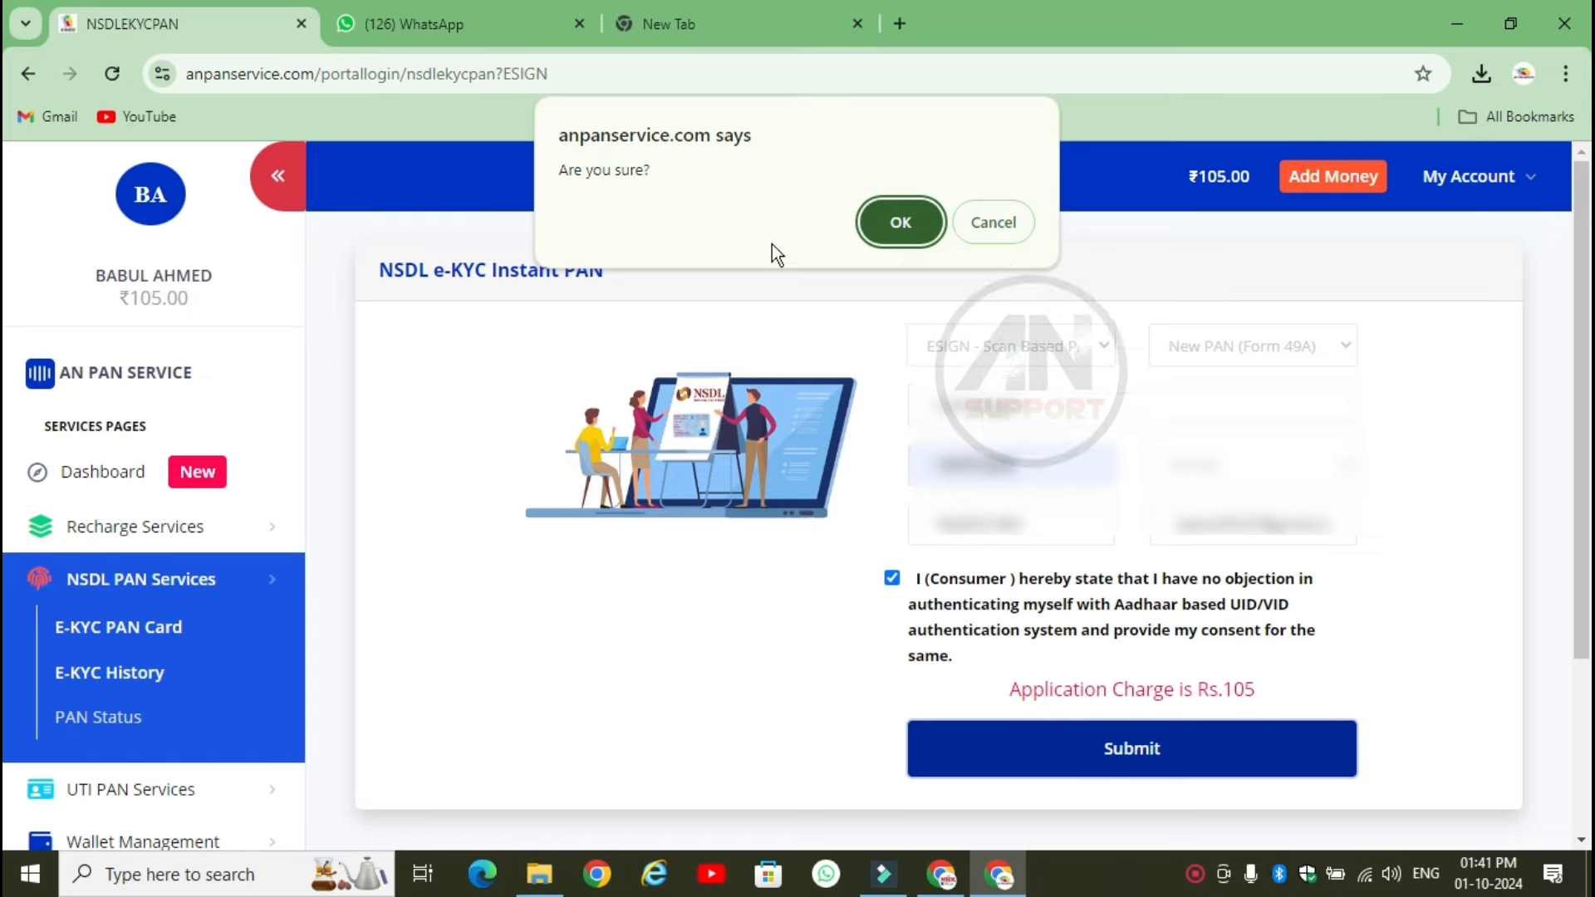
{"action": "left_click", "coordinate": [898, 222]}
{"action": "left_click", "coordinate": [808, 580]}
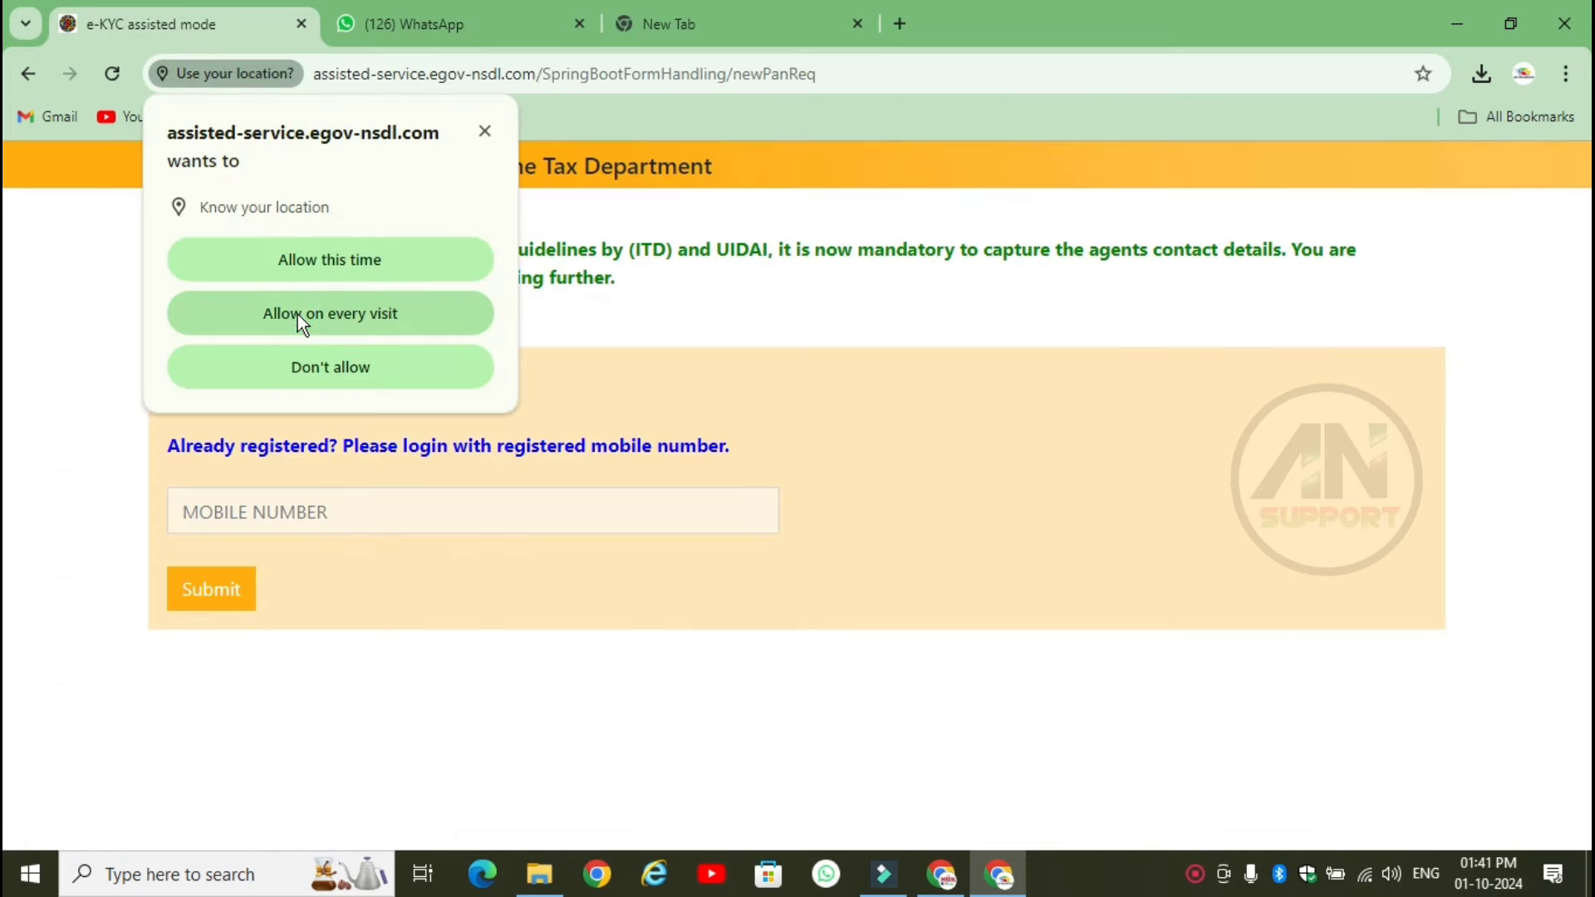
- Allow location access, log in with the registered mobile number, and enter the resent OTP
{"action": "left_click", "coordinate": [298, 315]}
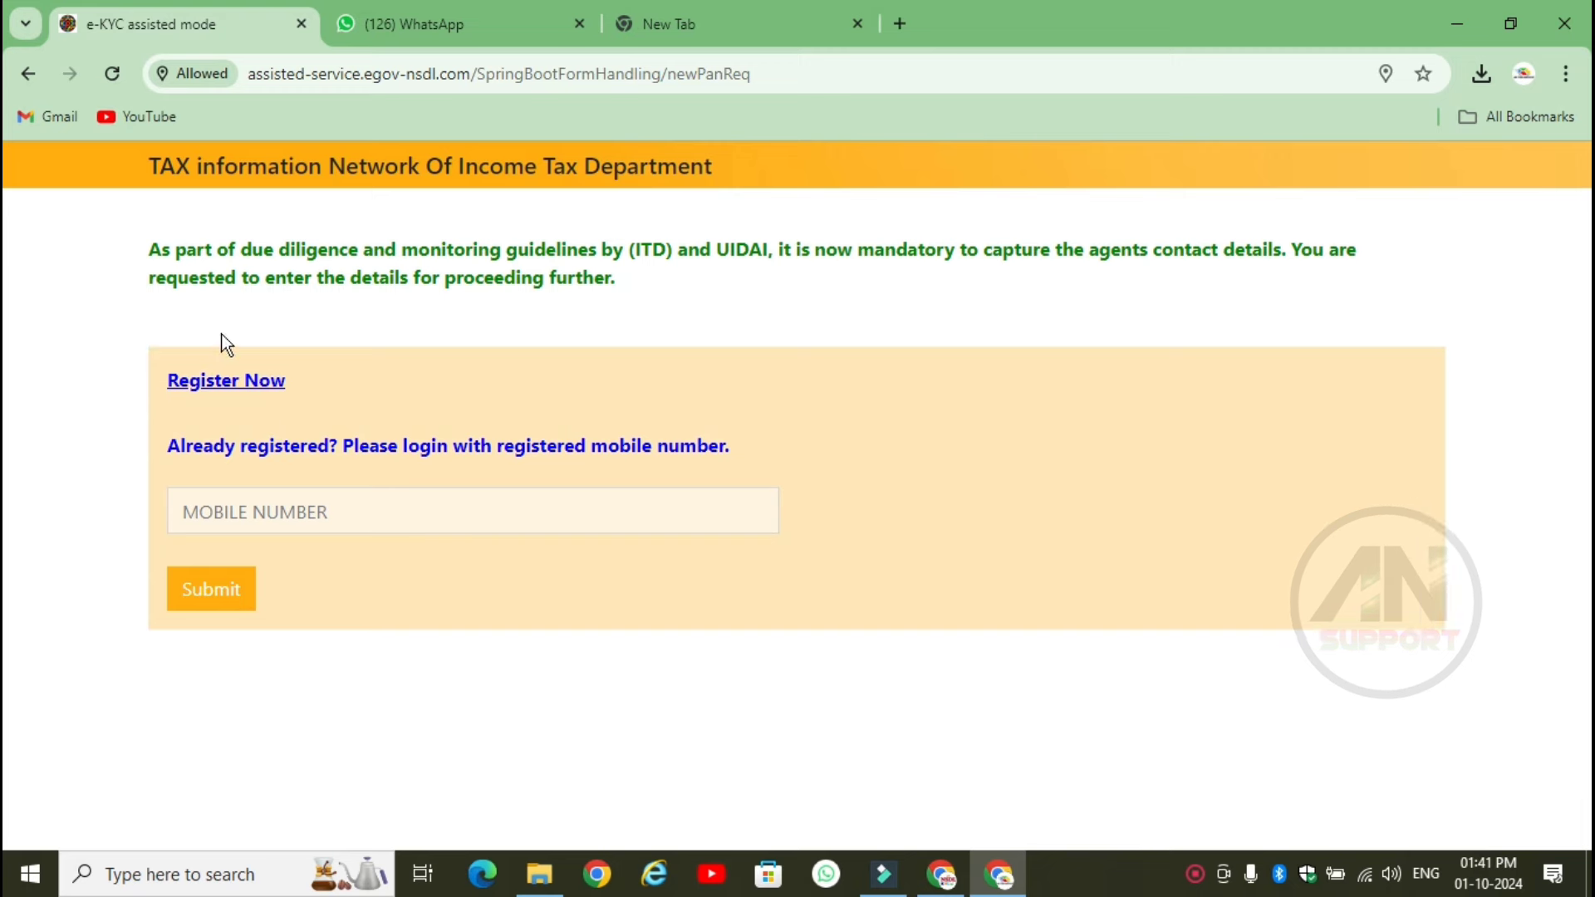
{"action": "left_click", "coordinate": [474, 511]}
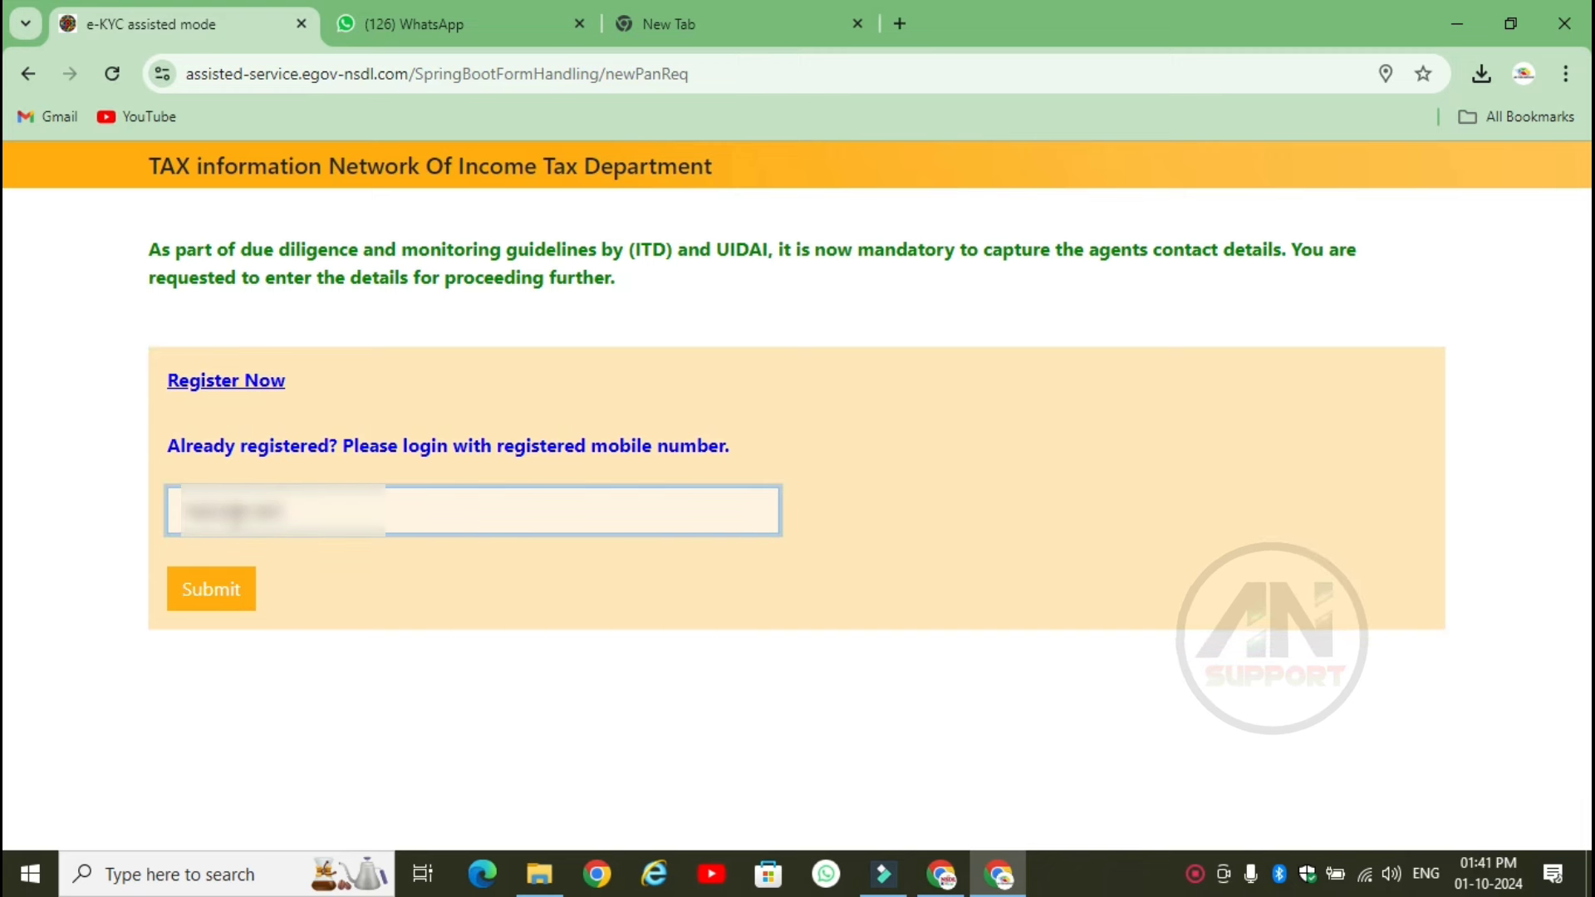
{"action": "left_click", "coordinate": [209, 590]}
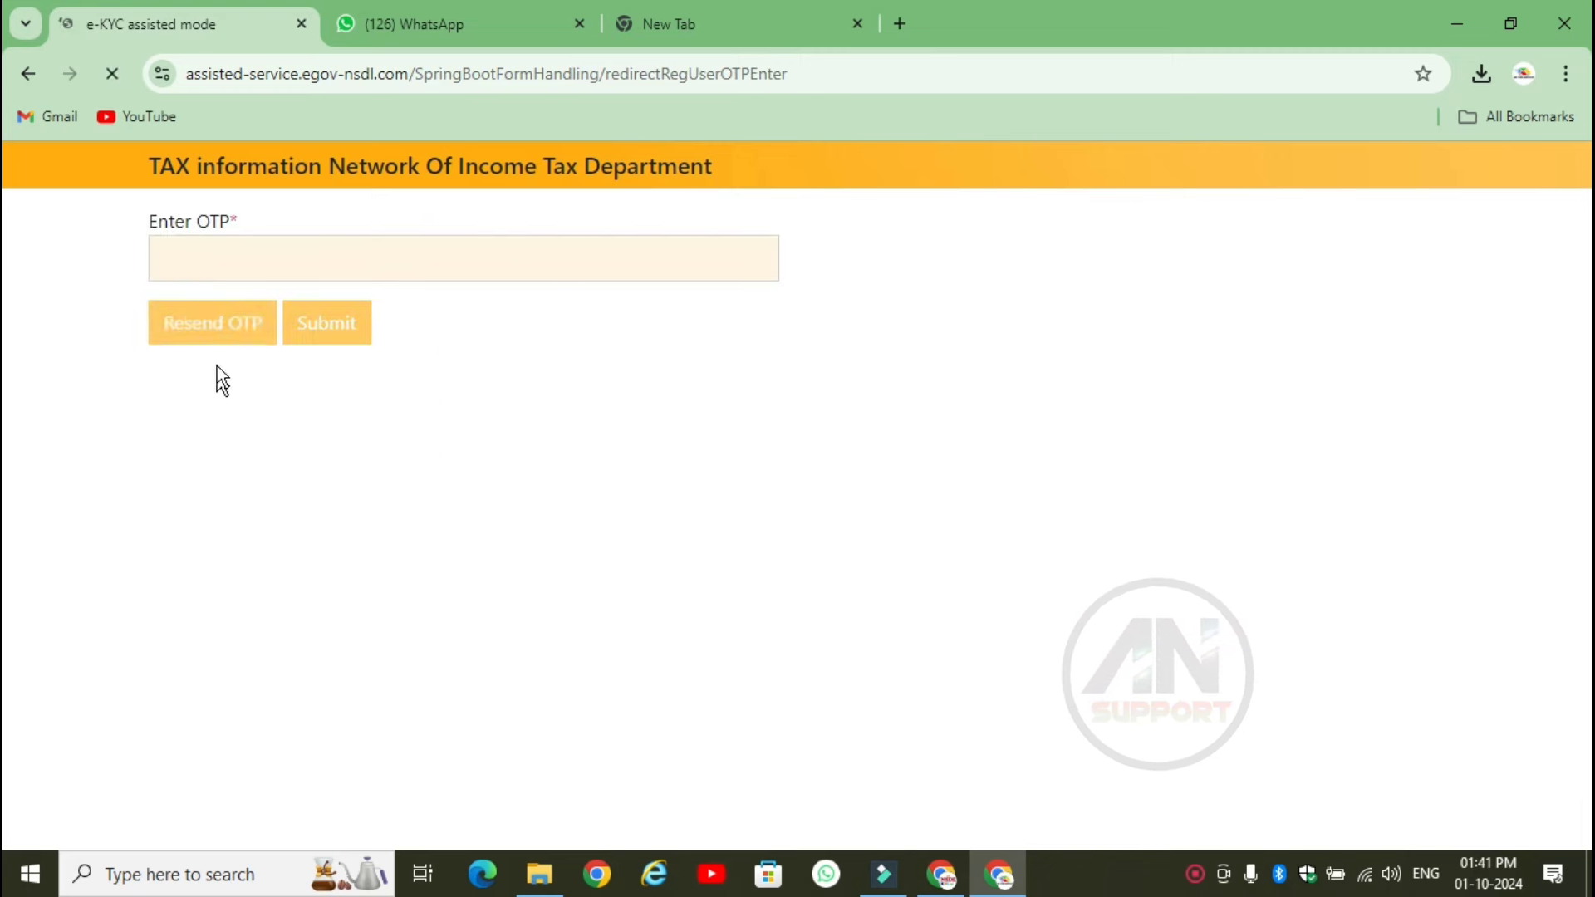
{"action": "left_click", "coordinate": [236, 294]}
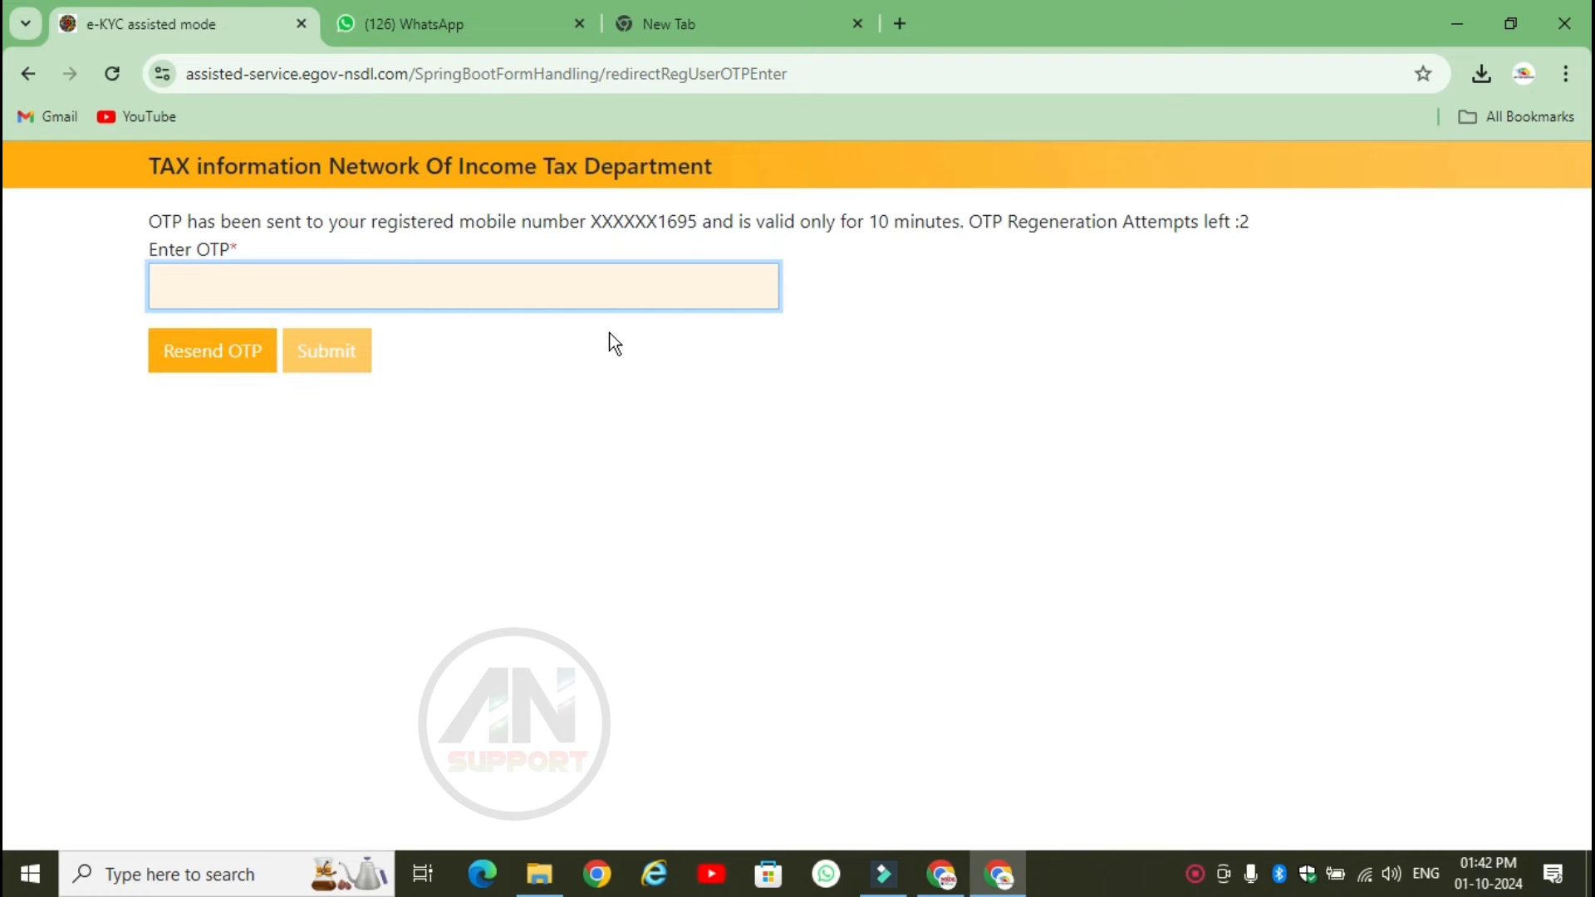
{"action": "left_click", "coordinate": [178, 356]}
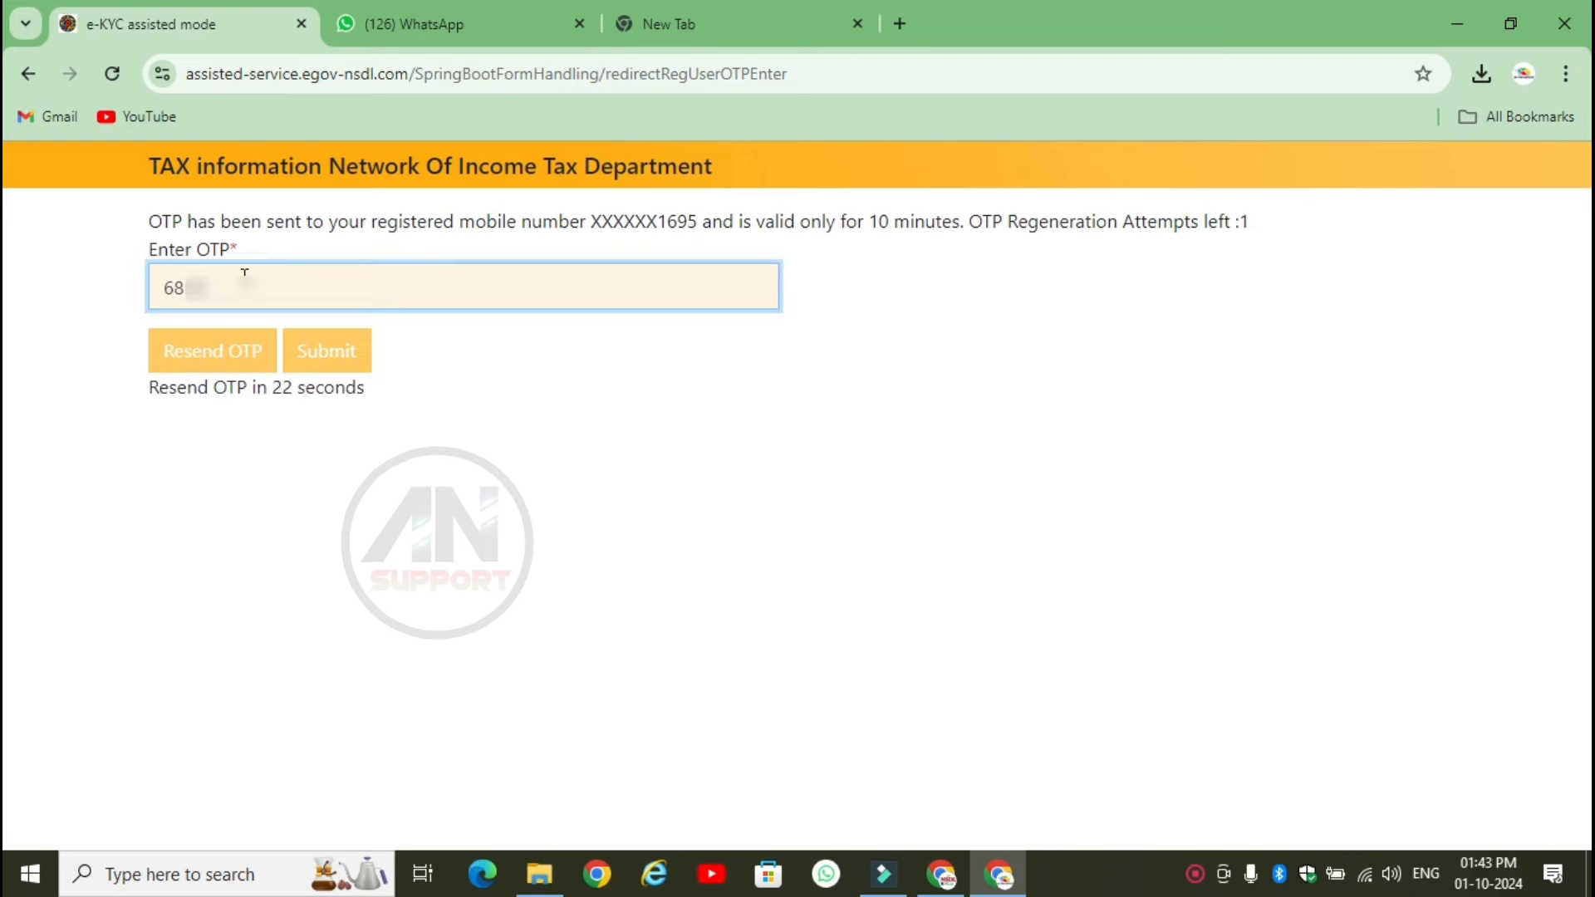
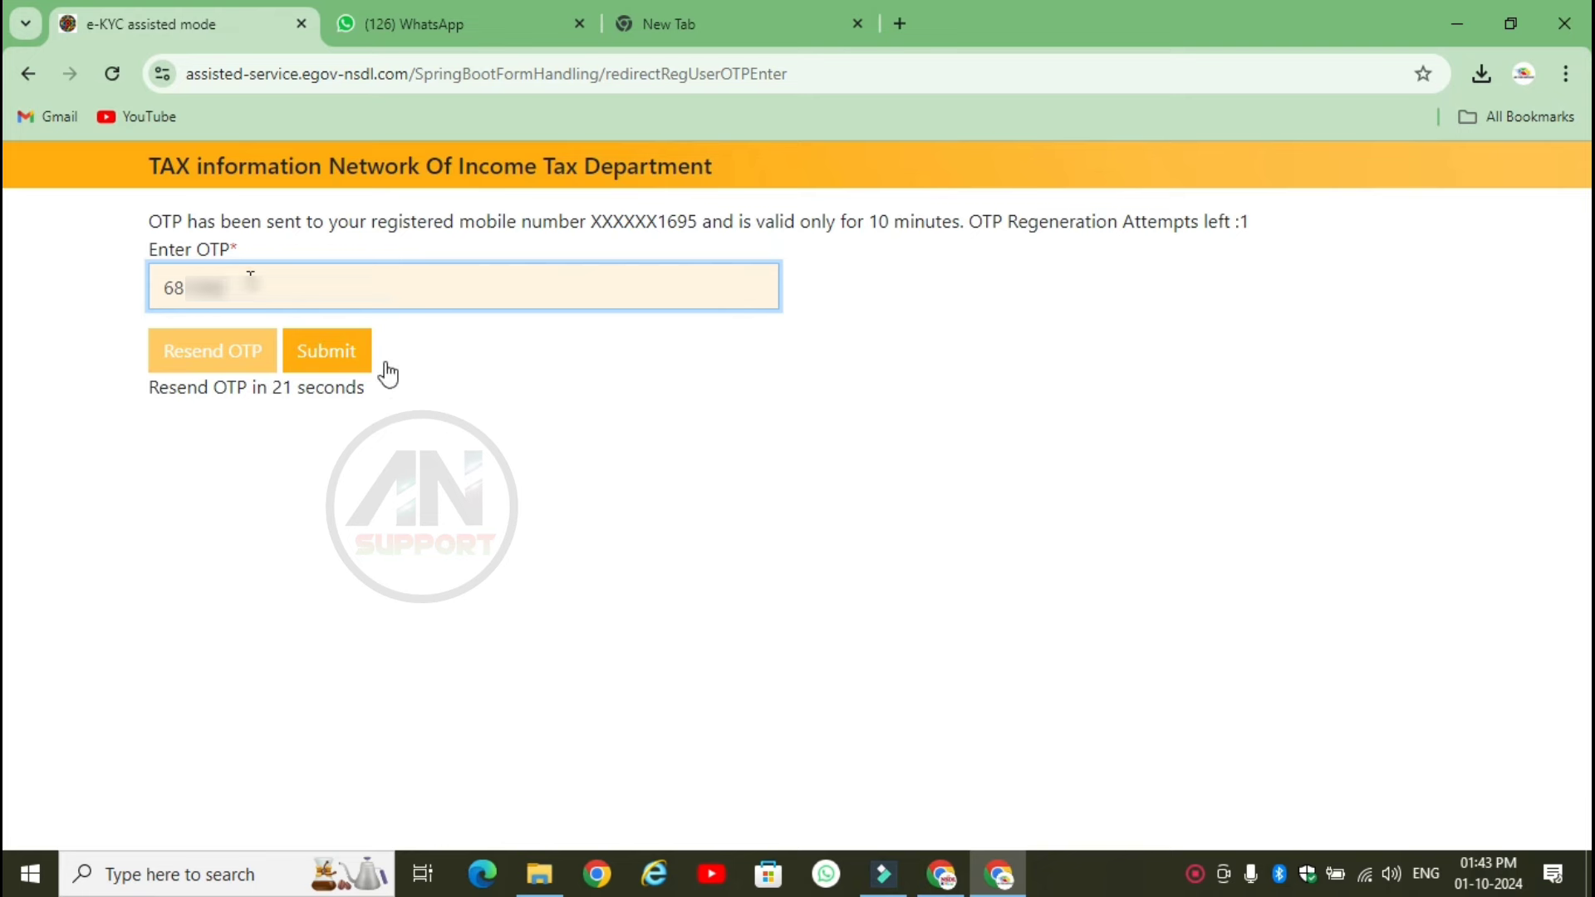
{"action": "left_click", "coordinate": [187, 382]}
- Submit the OTP, then highlight the PSA ENTITY ID and PROTEAN AGENT ID values on the form
{"action": "left_click", "coordinate": [326, 354]}
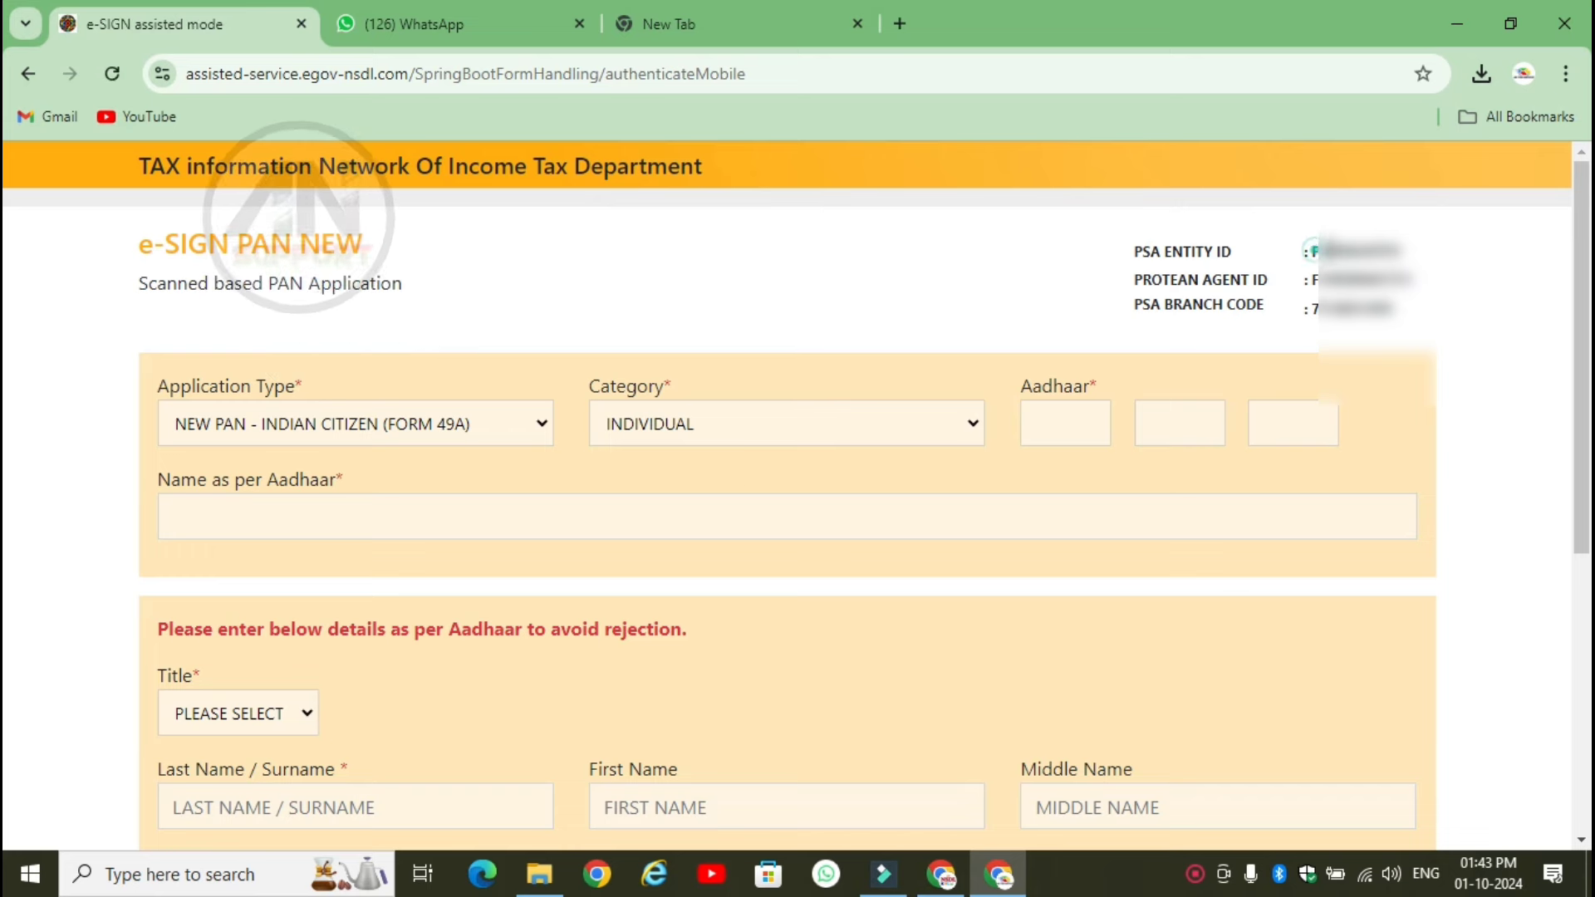
{"action": "double_click", "coordinate": [1315, 251]}
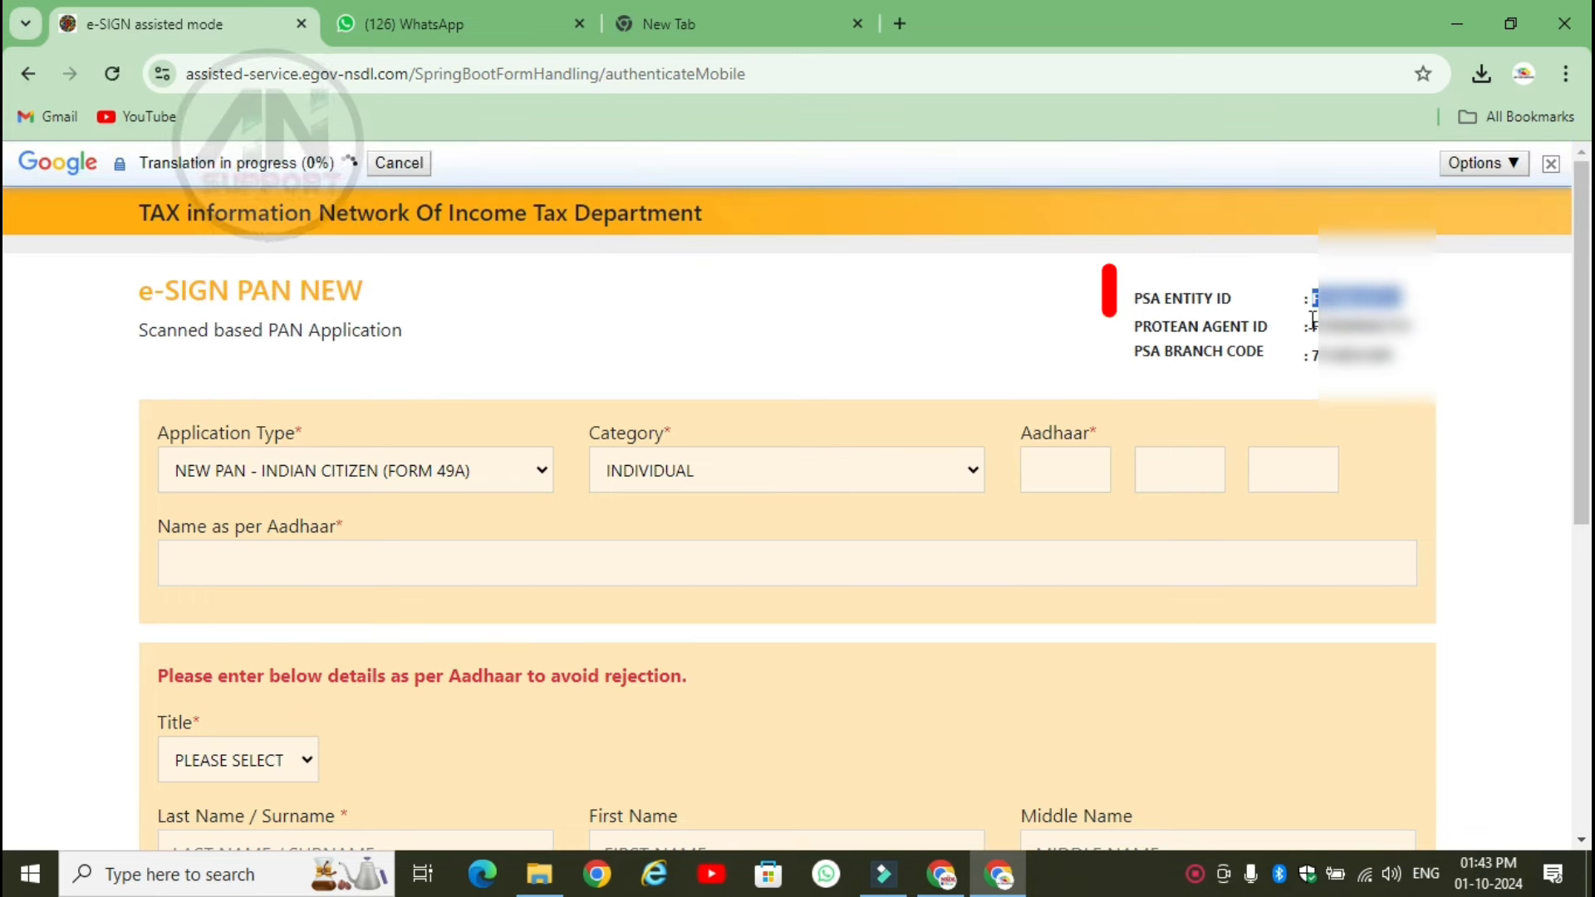
{"action": "double_click", "coordinate": [1313, 325]}
{"action": "left_click", "coordinate": [1404, 329]}
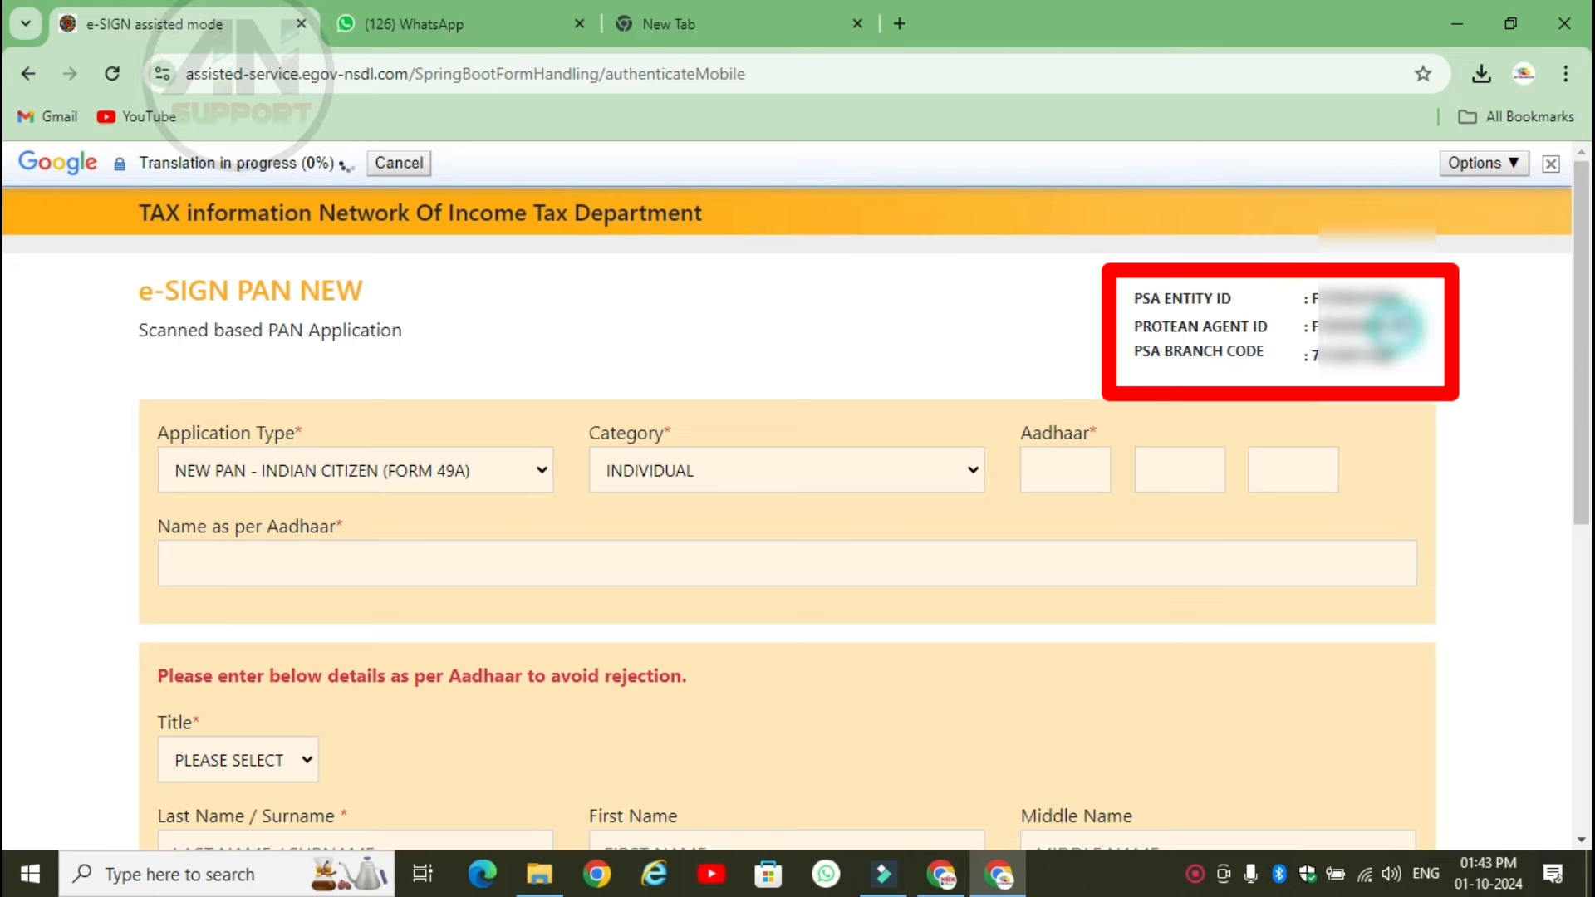